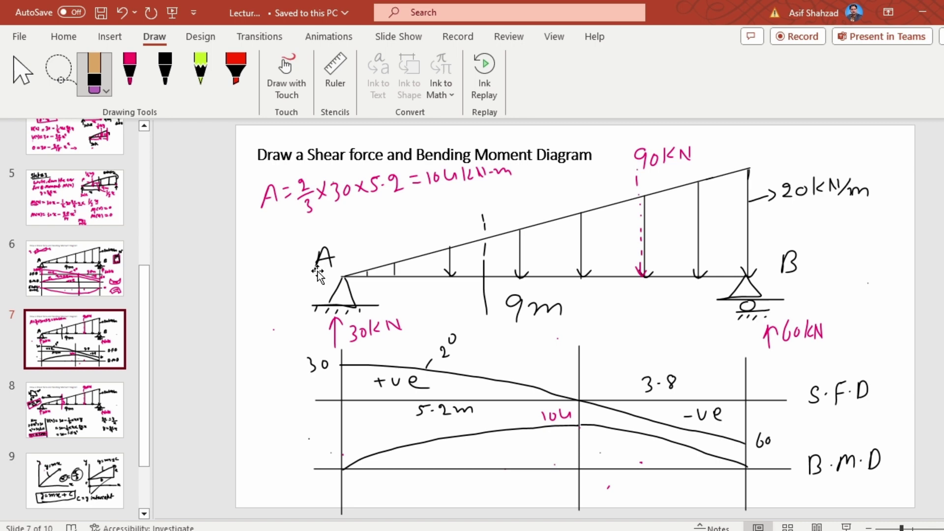
Review the lecture's title, beam problem and global reaction slides, and return to the shear force and bending moment diagrams on slide 7.
drag(141, 302, 155, 172)
click(105, 177)
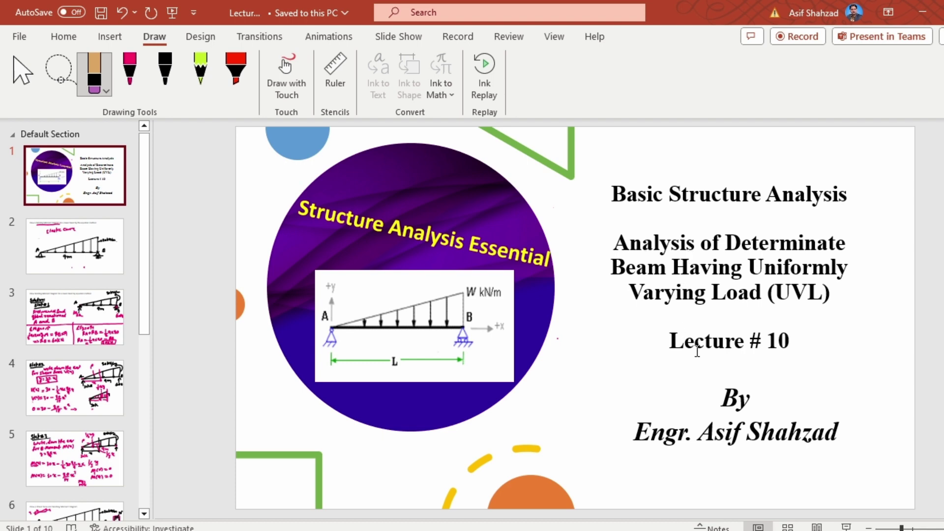
click(93, 245)
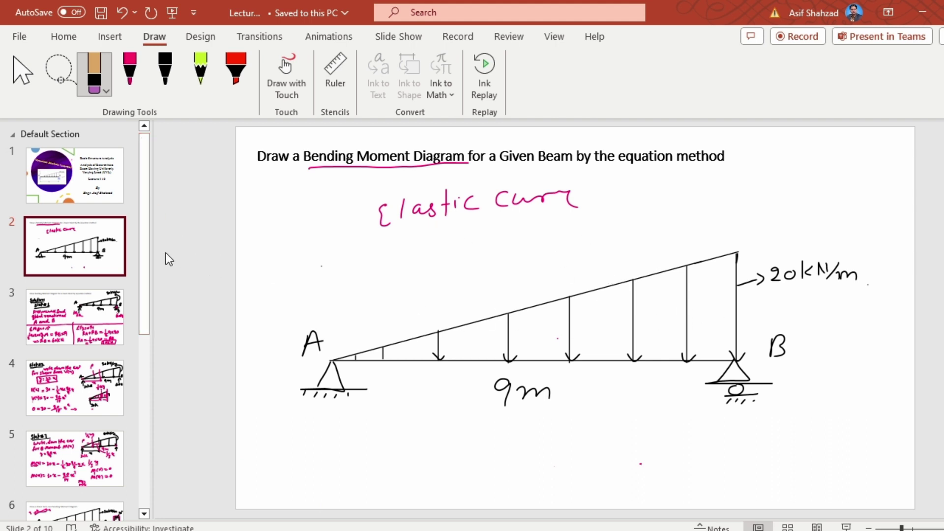
click(78, 305)
drag(144, 246, 133, 413)
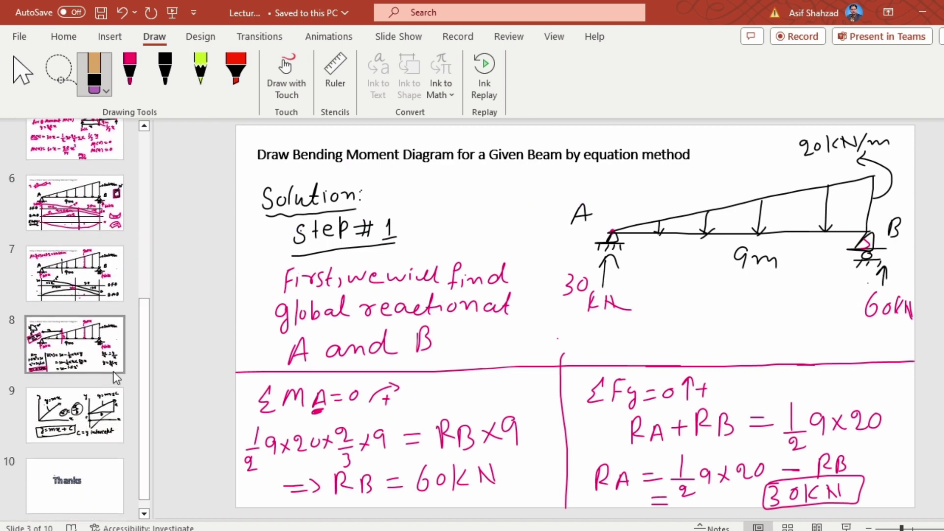
click(102, 279)
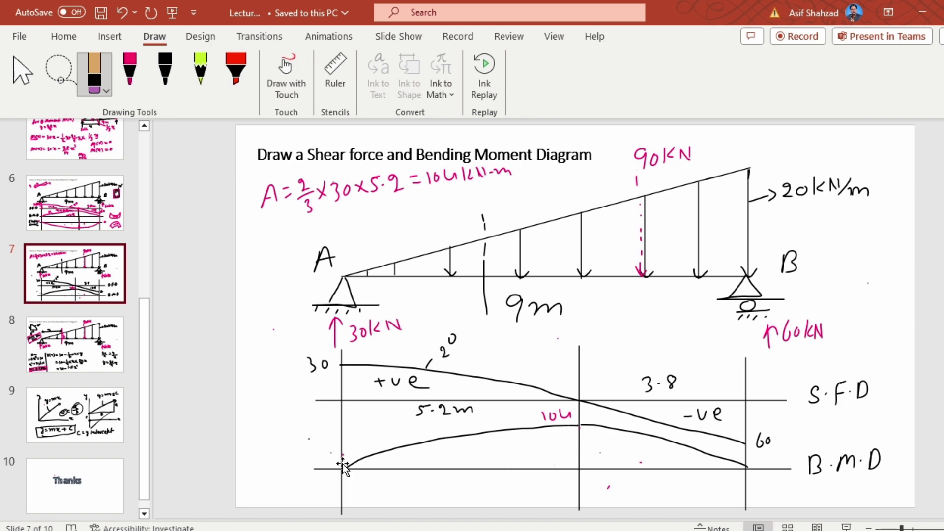
Annotate slide 7 with the black pen, writing 30 above the bending moment curve and marking a section line and distance arrow on the load.
click(165, 71)
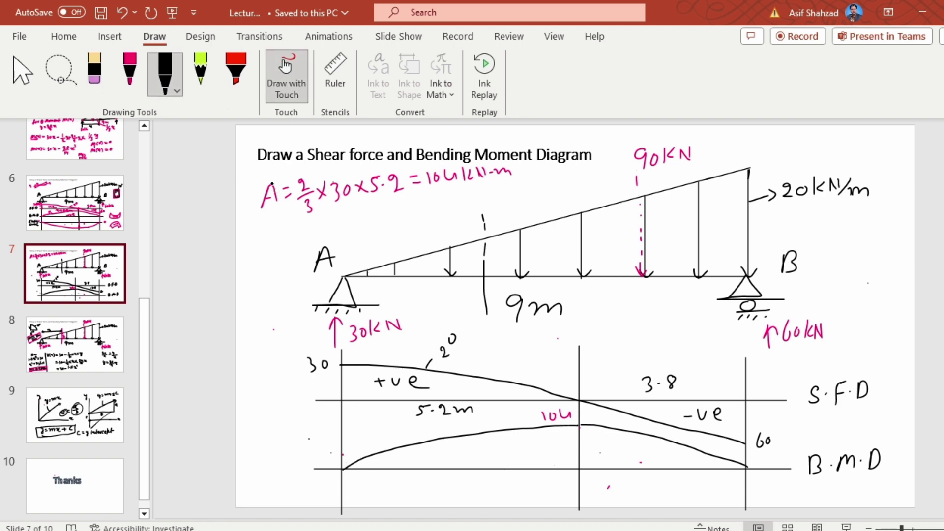
mouse_move(402, 449)
mouse_down()
mouse_move(369, 429)
mouse_move(387, 416)
mouse_up()
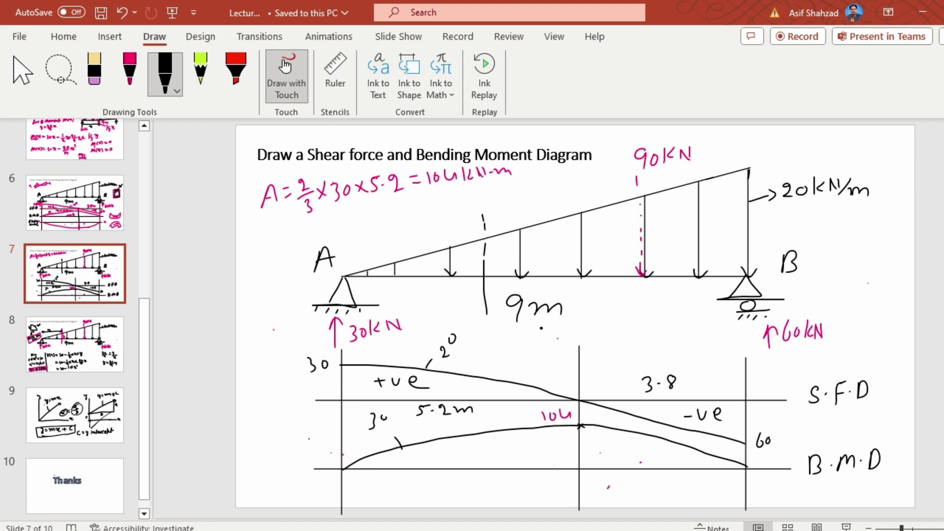
mouse_move(484, 222)
mouse_down()
mouse_move(475, 296)
mouse_move(494, 227)
mouse_move(485, 215)
mouse_up()
mouse_move(357, 231)
mouse_down()
mouse_move(457, 241)
mouse_move(452, 247)
mouse_up()
Compare the V(x) shear equation and section location on slide 8 with the shear and moment diagrams on slide 7.
click(84, 340)
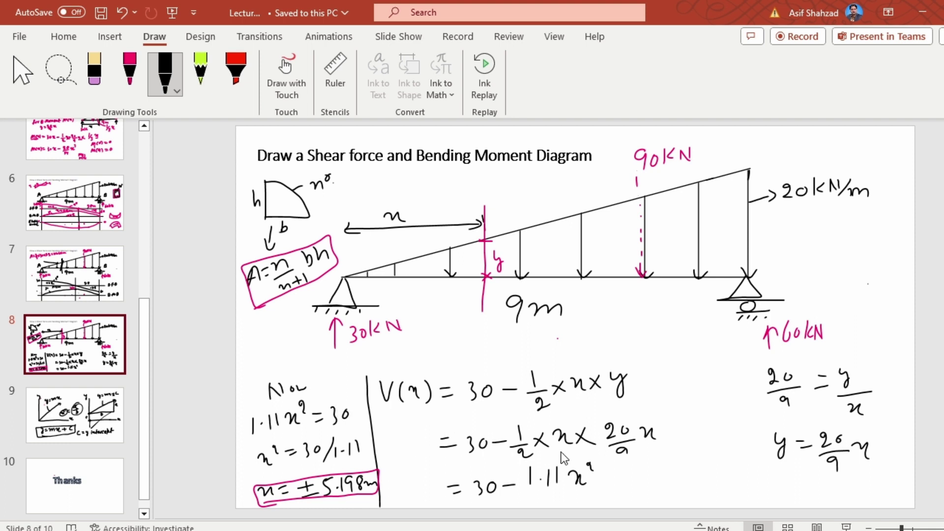
click(173, 87)
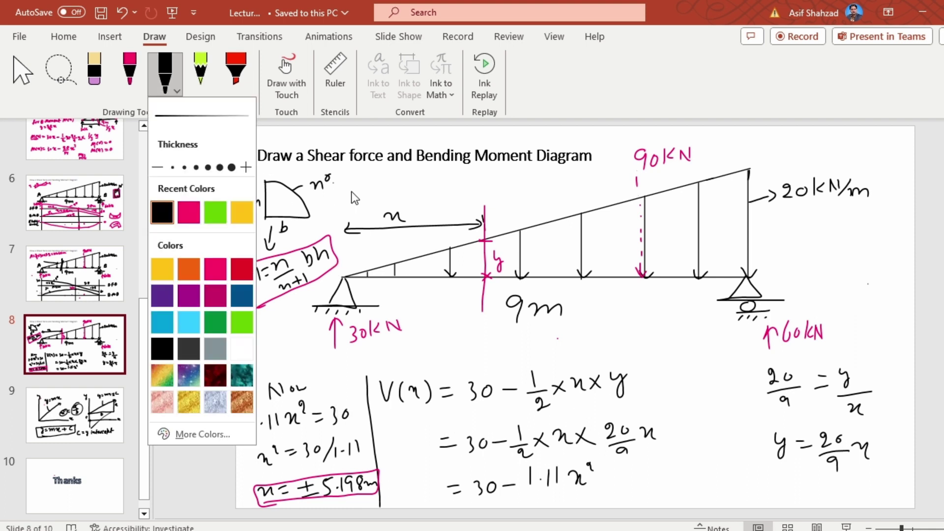
click(652, 453)
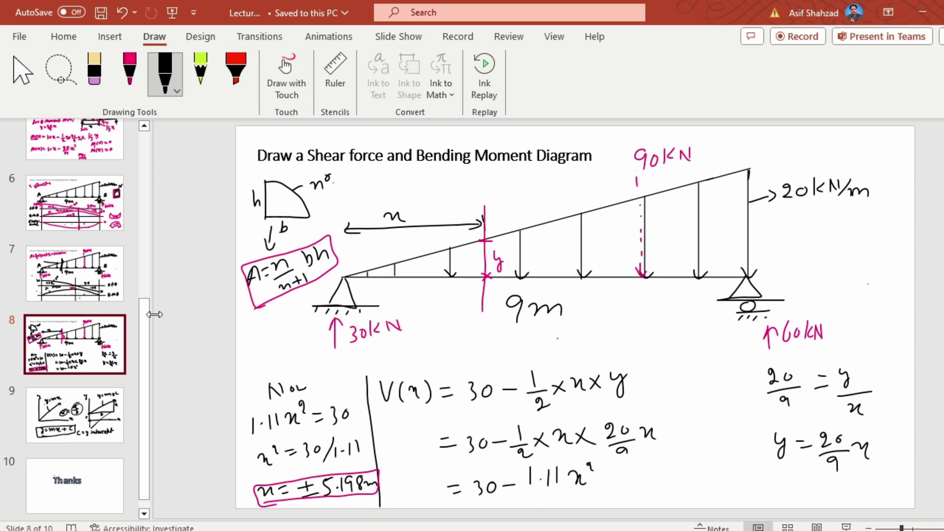
click(96, 278)
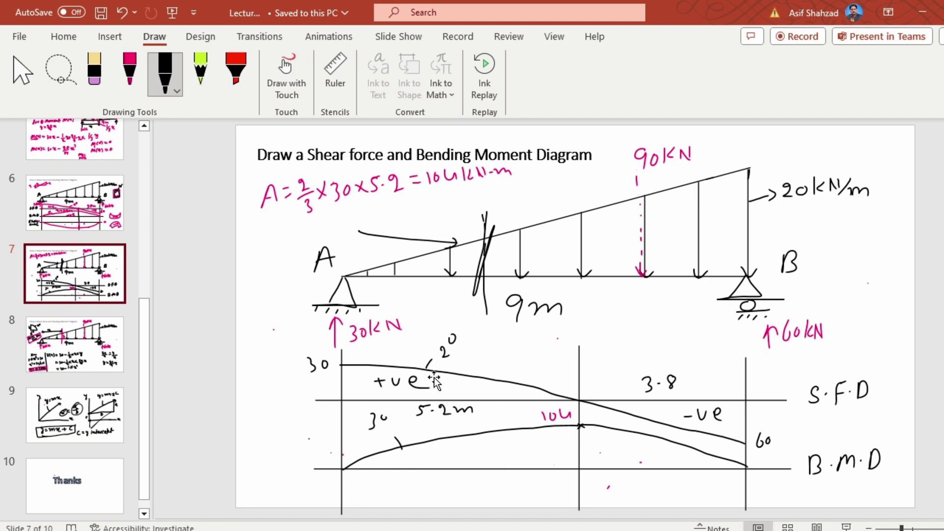
click(86, 347)
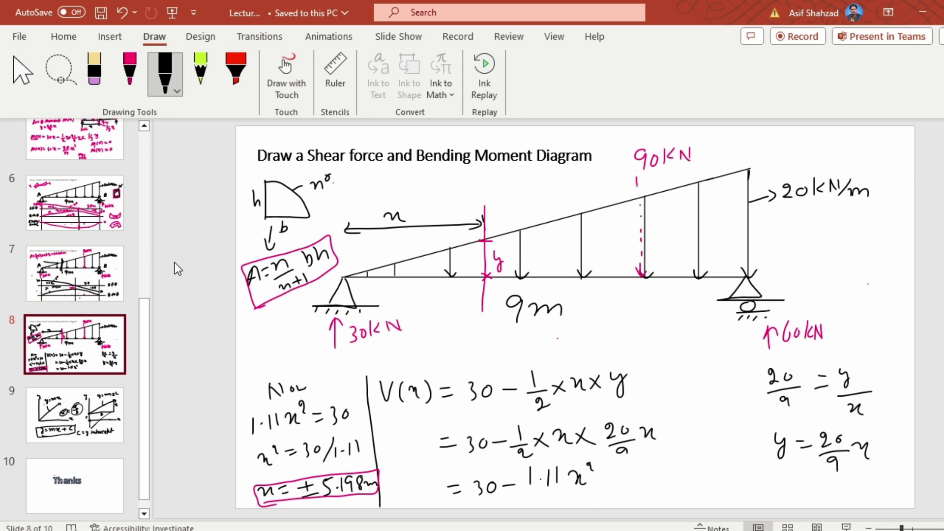
click(86, 274)
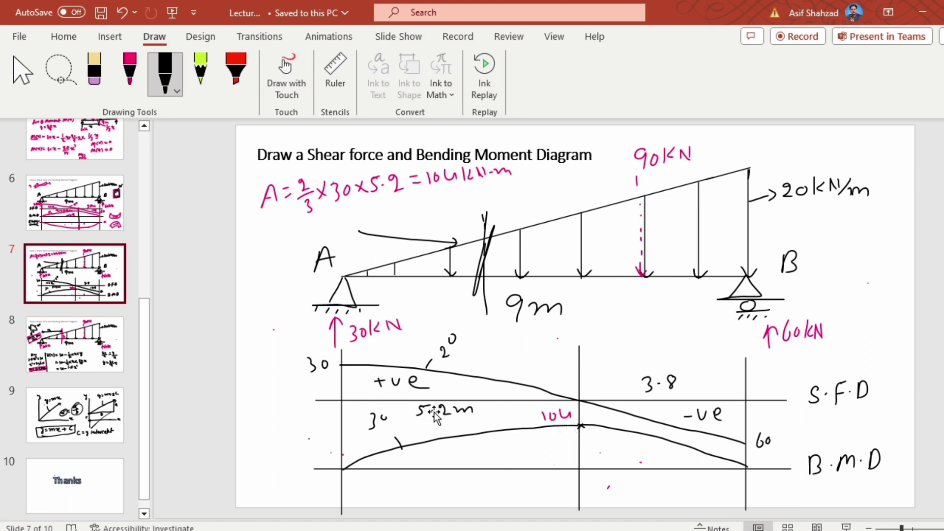
click(118, 367)
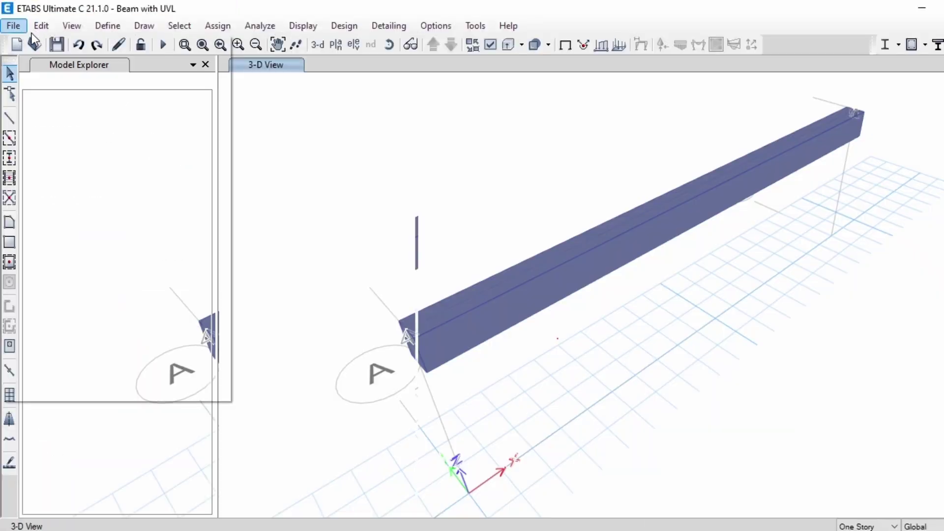
Switch to ETABS and start a new model without saving the changes to Beam with UVL.
click(19, 26)
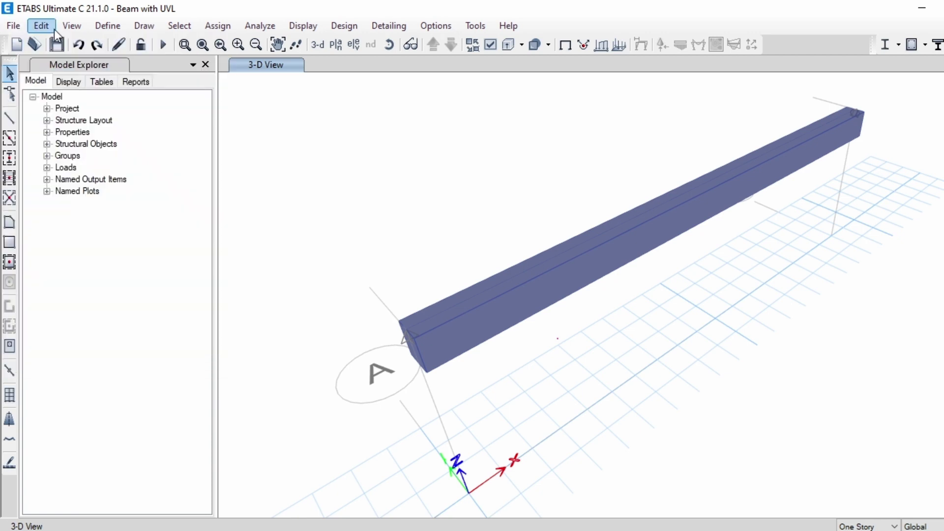
click(19, 27)
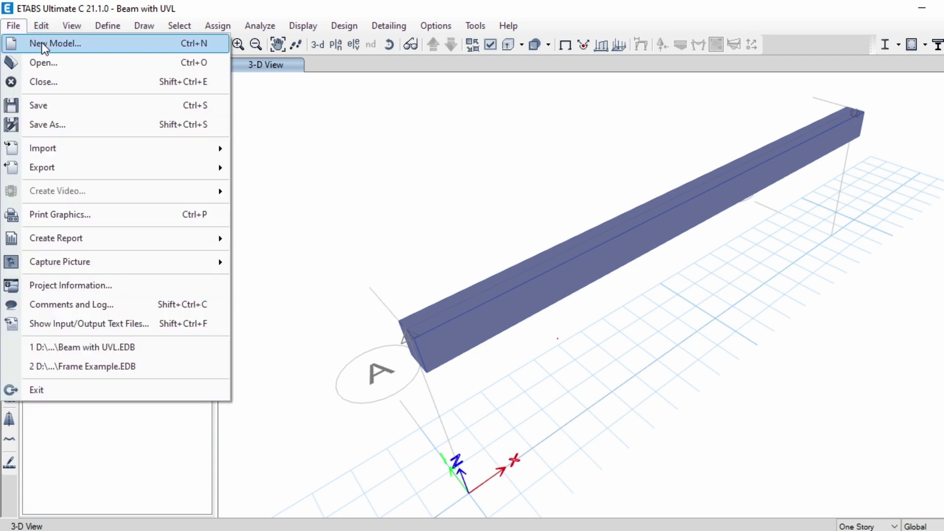
click(41, 42)
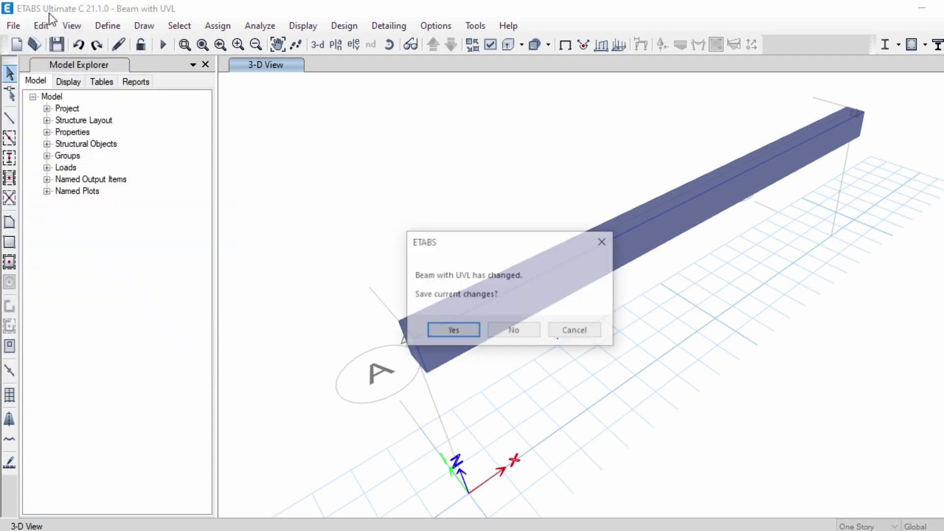
click(516, 337)
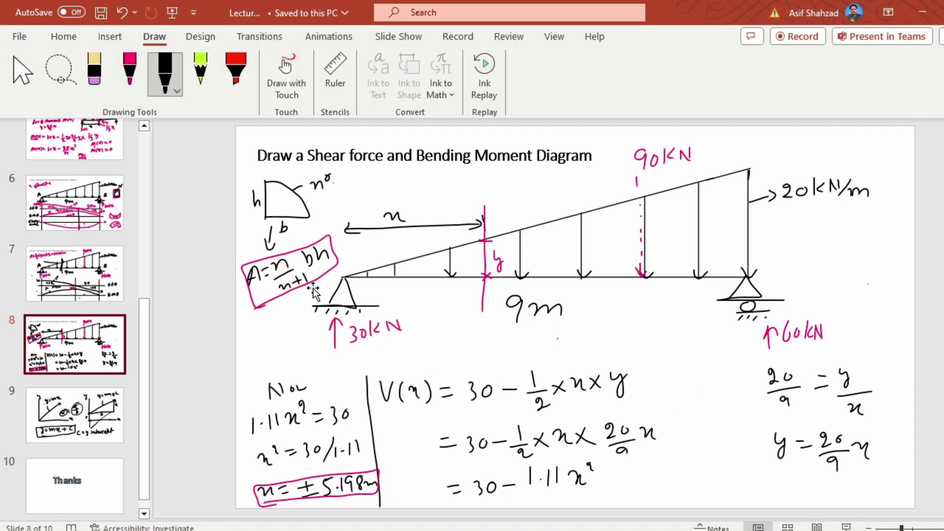
Return to slide 2 in PowerPoint and draw vertical black grid lines through the beam's supports A and B.
drag(144, 356, 143, 335)
scroll(99, 222, up, 1)
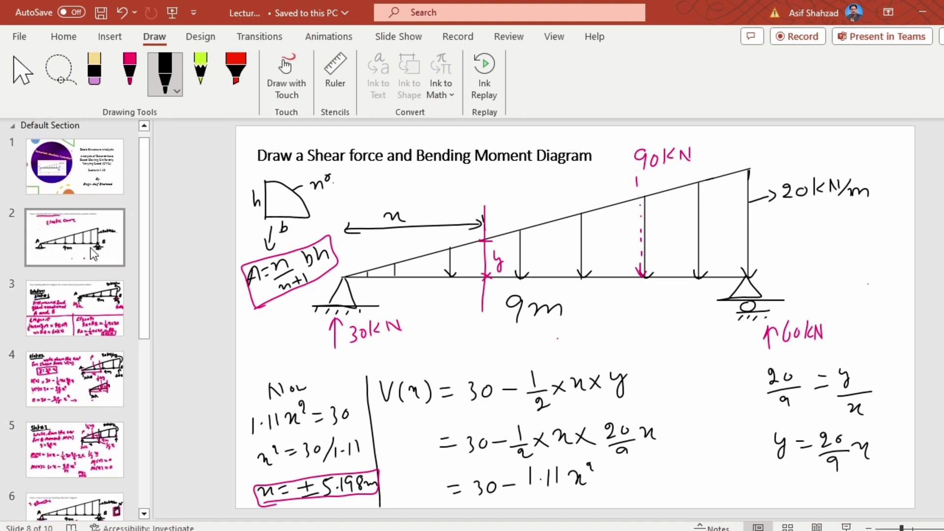
click(74, 232)
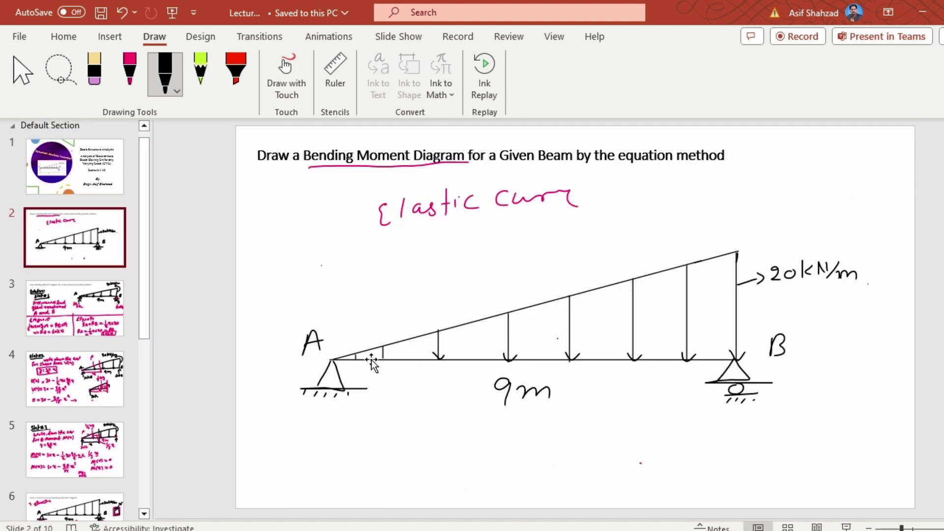
click(168, 84)
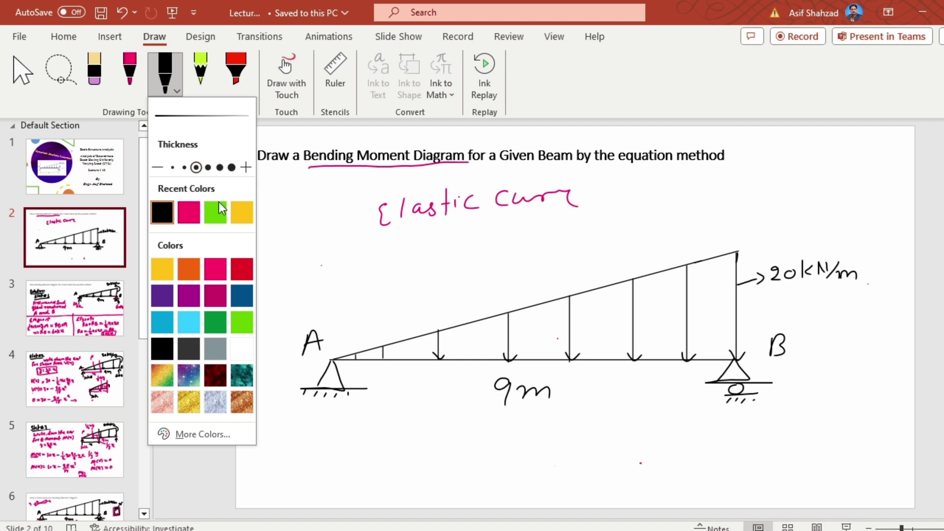
click(185, 167)
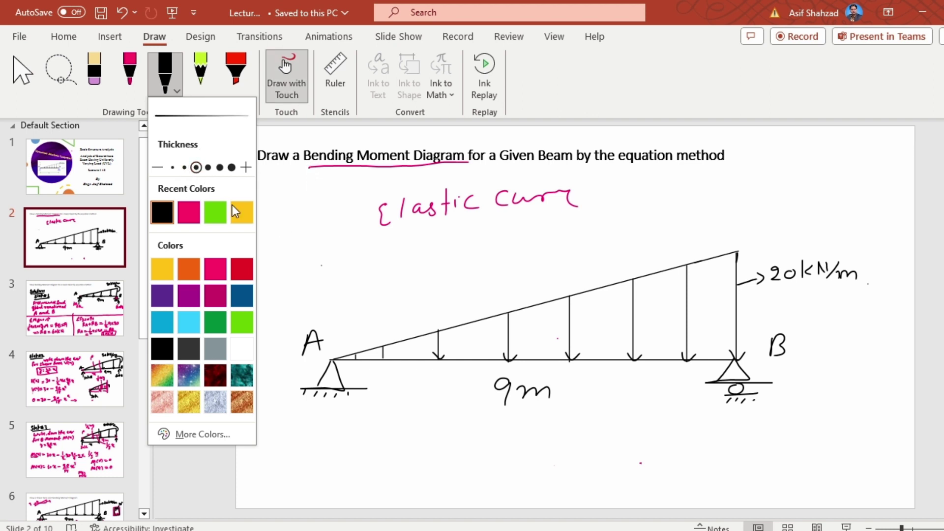
click(379, 275)
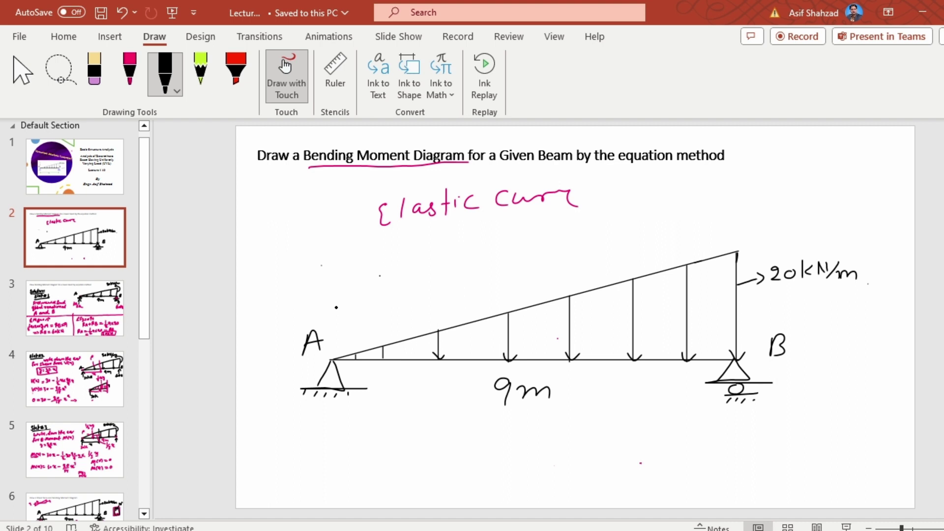
drag(336, 306, 323, 451)
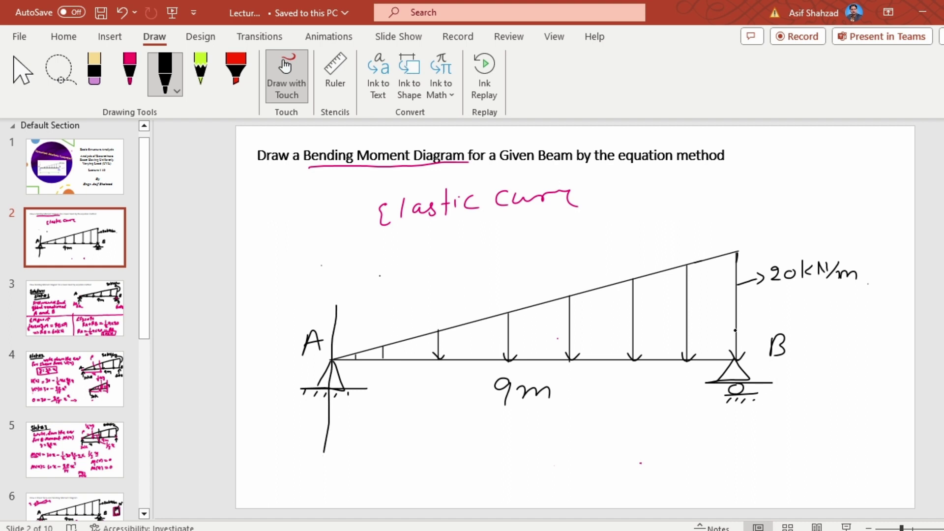
drag(735, 329, 728, 421)
Sketch coordinate axes below the beam with the horizontal axis labelled x, and add a third axis from the origin.
mouse_move(444, 411)
mouse_down()
mouse_move(472, 445)
mouse_move(501, 448)
mouse_move(495, 456)
mouse_up()
drag(508, 446, 525, 459)
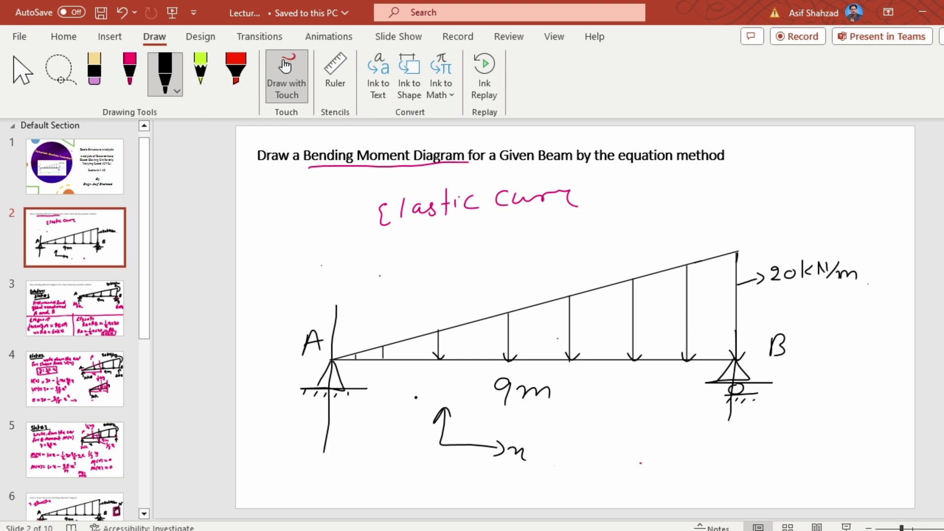
mouse_move(421, 393)
mouse_down()
mouse_move(417, 422)
mouse_move(423, 403)
mouse_move(416, 410)
mouse_up()
click(104, 81)
click(167, 78)
mouse_move(441, 444)
mouse_down()
mouse_move(474, 419)
mouse_move(486, 431)
mouse_up()
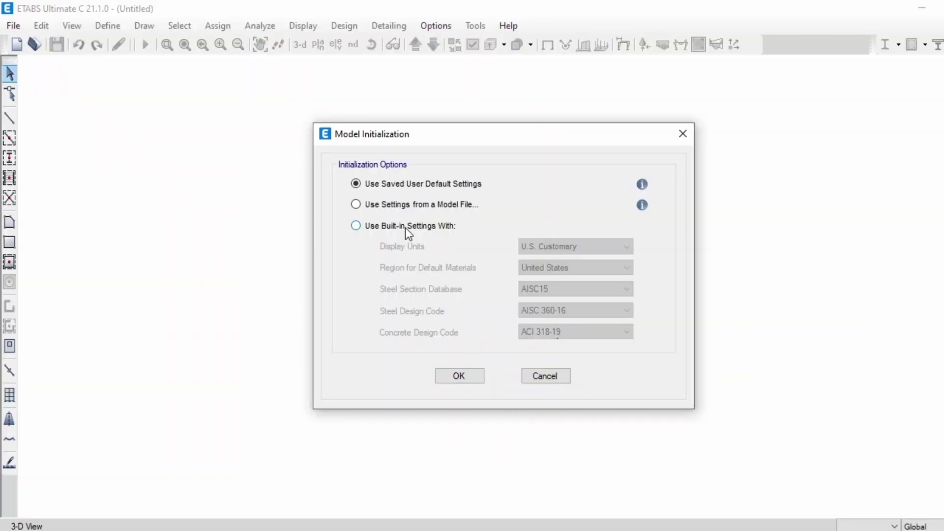
Switch to ETABS and initialize the new model using built-in settings with Metric SI display units.
click(405, 228)
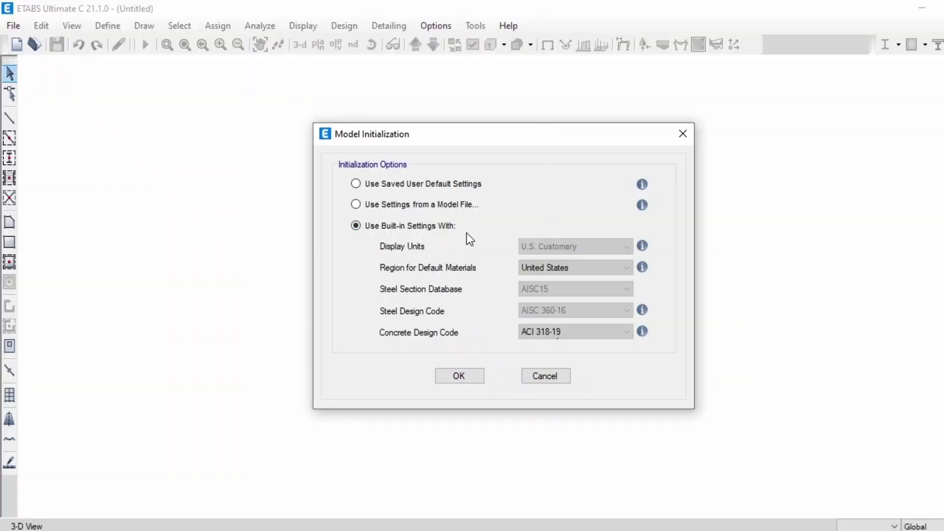
click(539, 248)
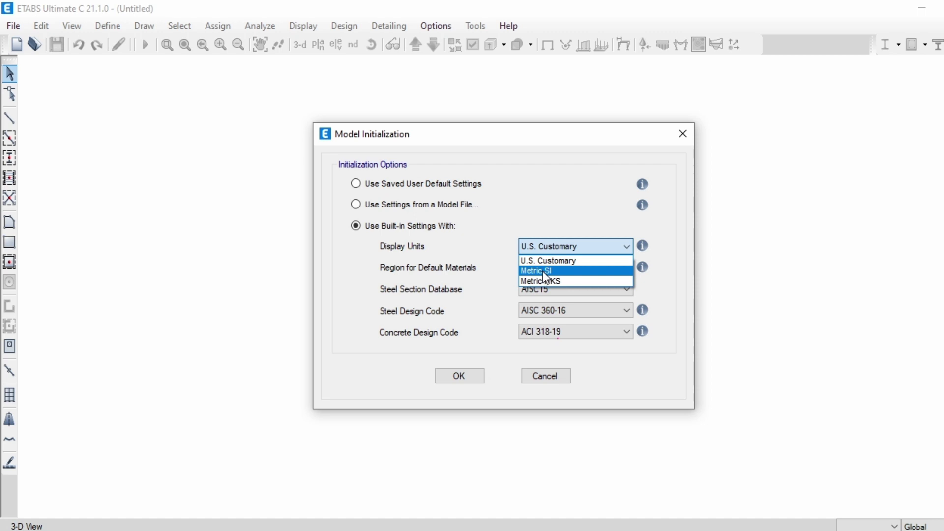
click(542, 271)
click(476, 375)
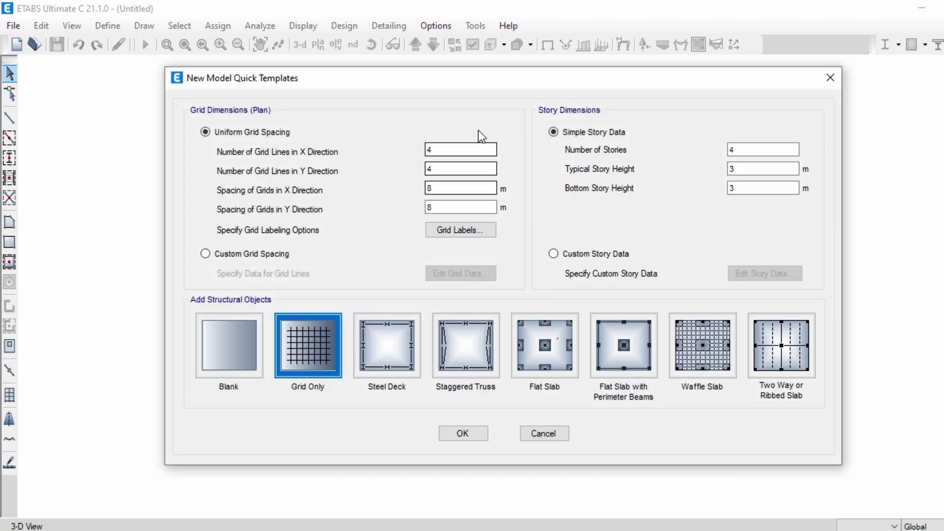
Define a uniform grid with 2 X-direction lines, 1 Y-direction line and 9 m X spacing, and set the number of stories to 1.
drag(519, 77, 540, 131)
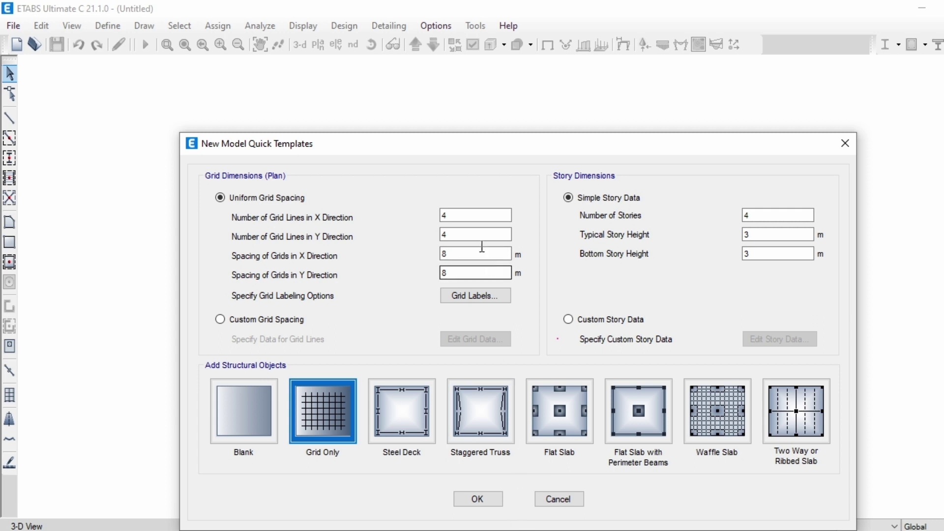
double_click(451, 215)
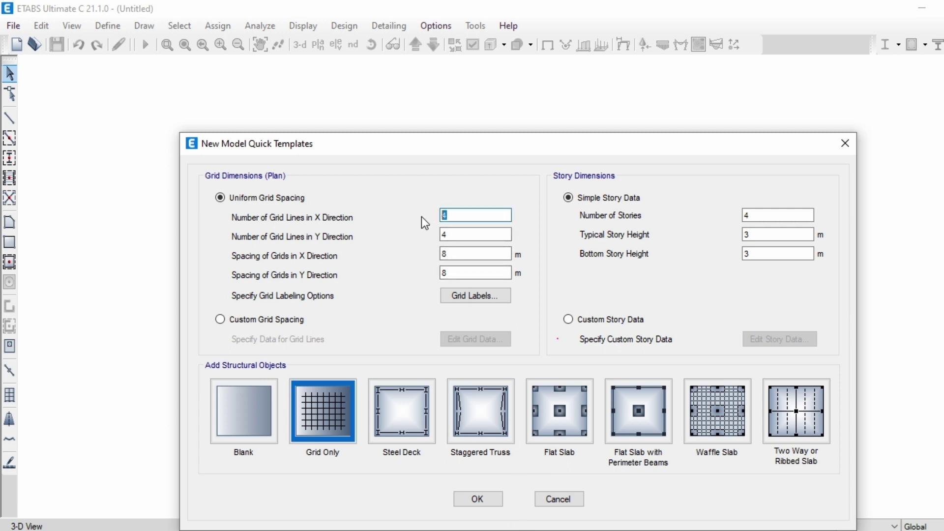
double_click(448, 235)
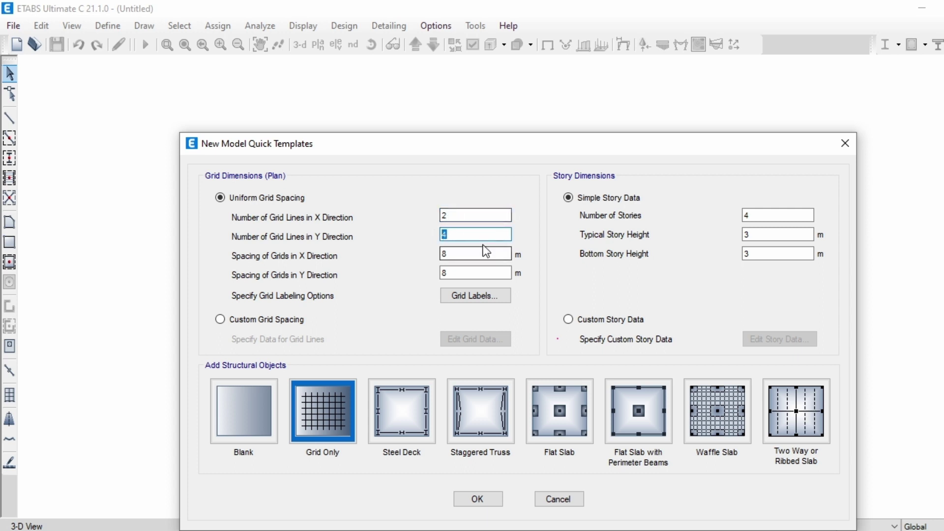
text(1)
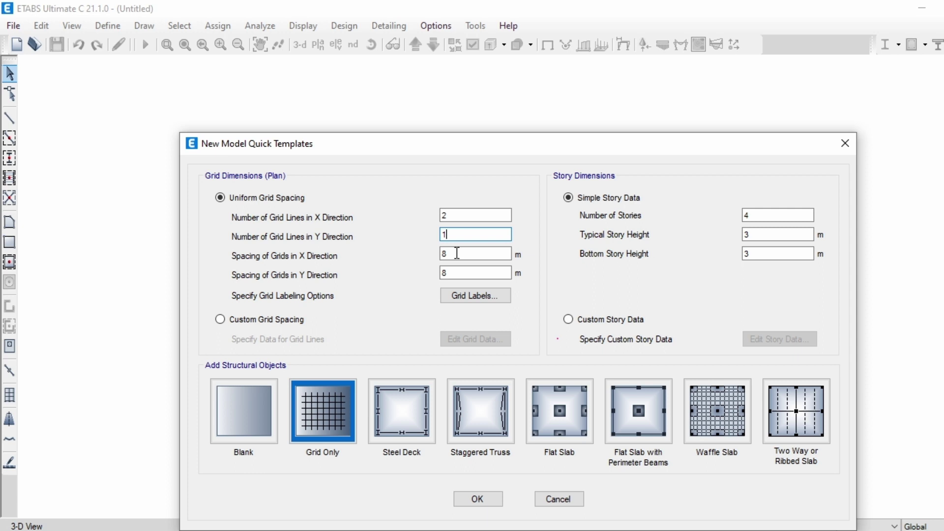
double_click(444, 253)
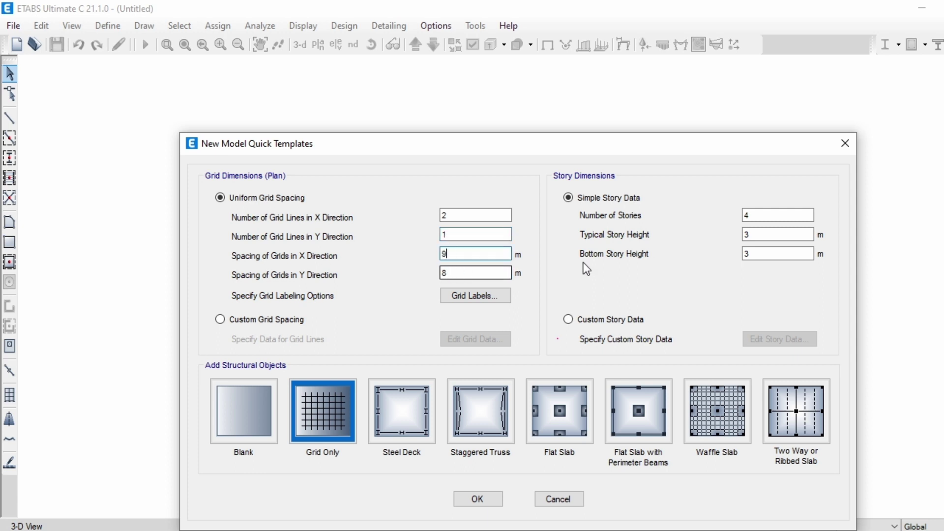
double_click(750, 215)
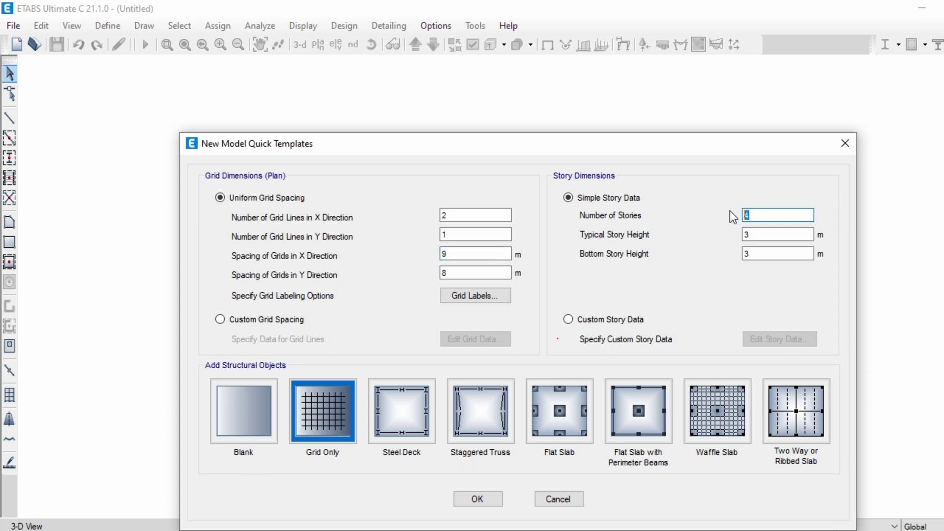
text(1)
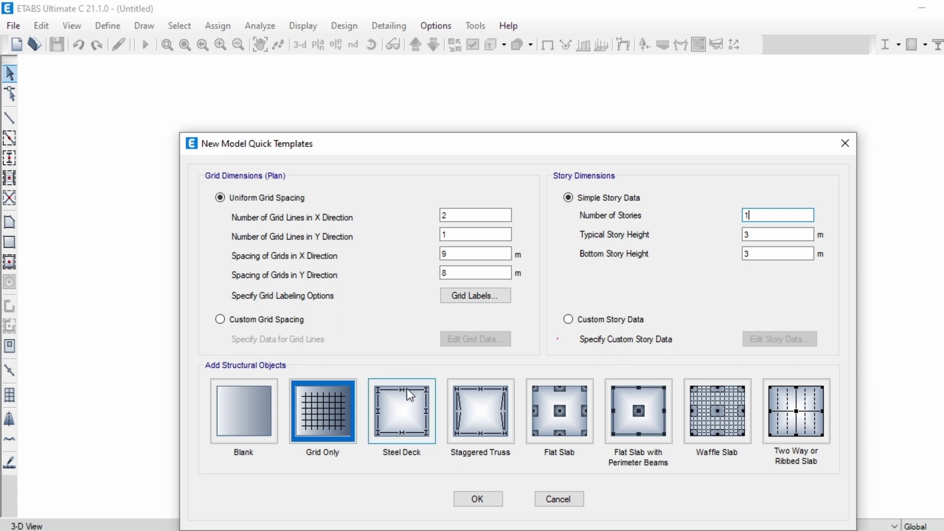
Create the model from the Grid Only template and show the elevation along grid line 1.
click(336, 409)
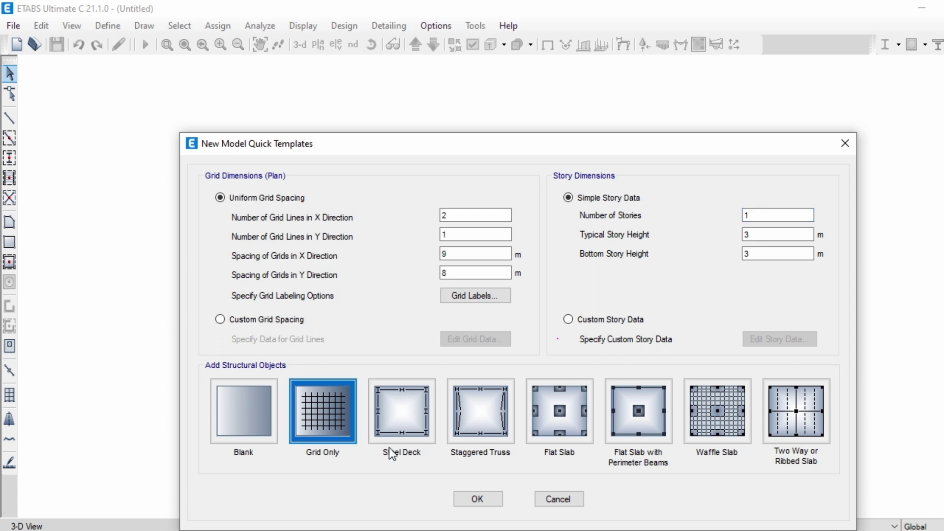
click(488, 502)
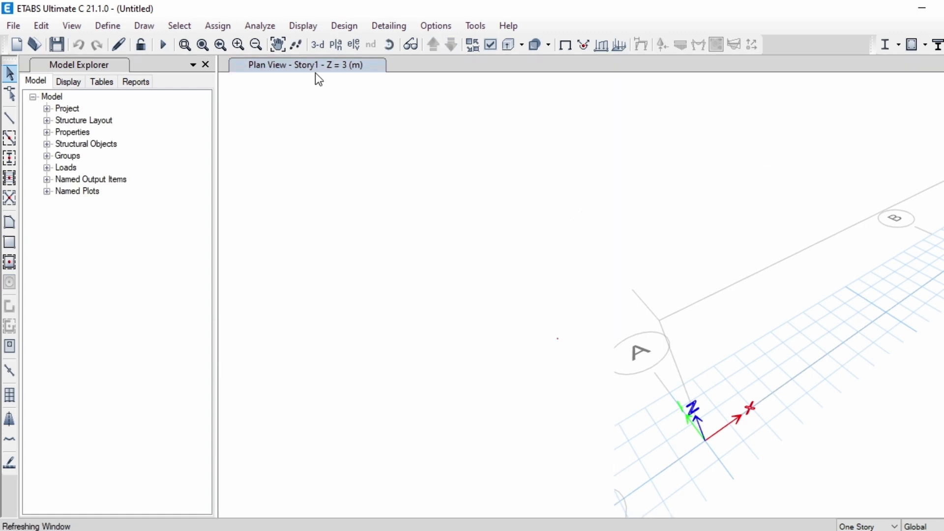
click(357, 46)
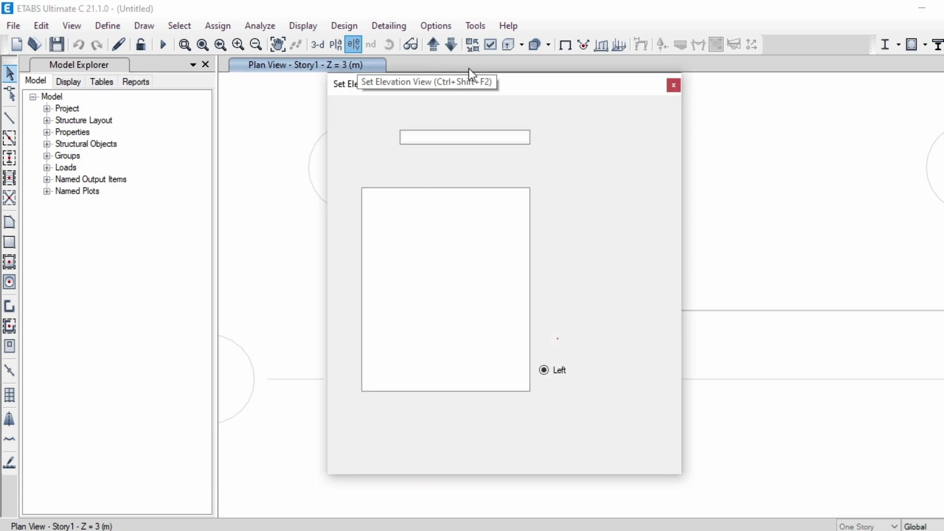
click(374, 213)
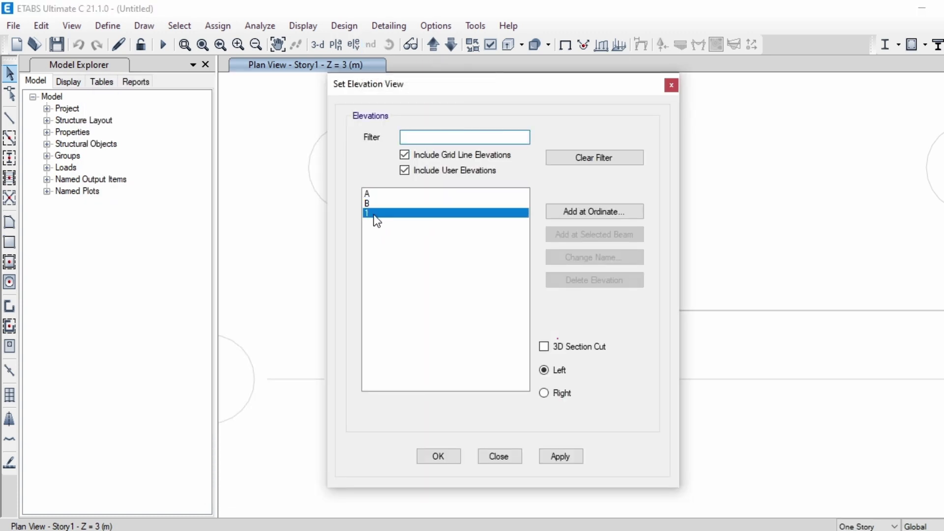
click(447, 457)
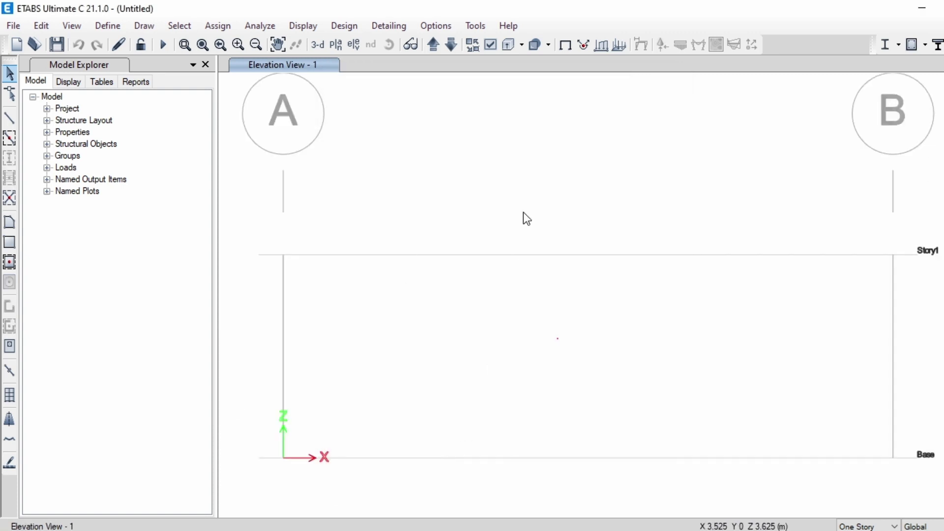
In the 3-D view, trace grid lines A, B and 1 with the pen, and mark an arrow toward line 1 and the elevation view command.
scroll(506, 200, down, 2)
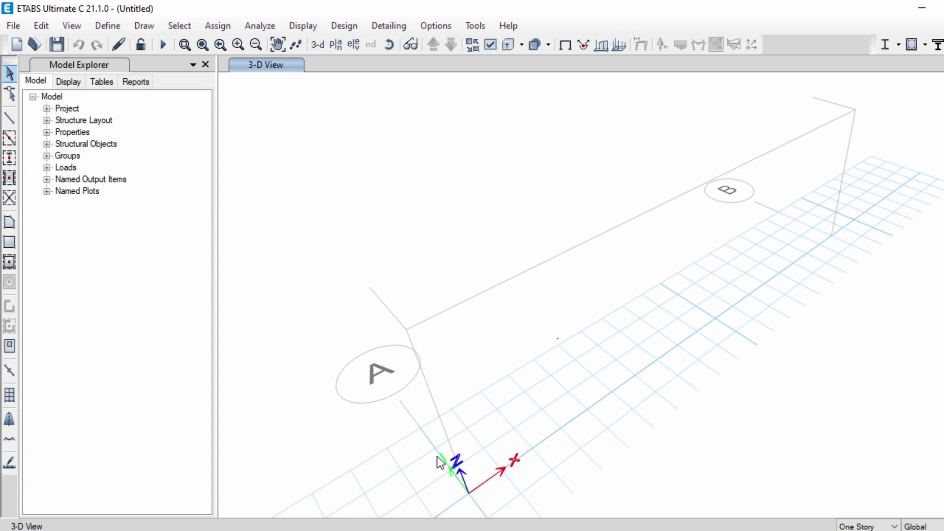
scroll(443, 391, down, 3)
scroll(430, 432, up, 5)
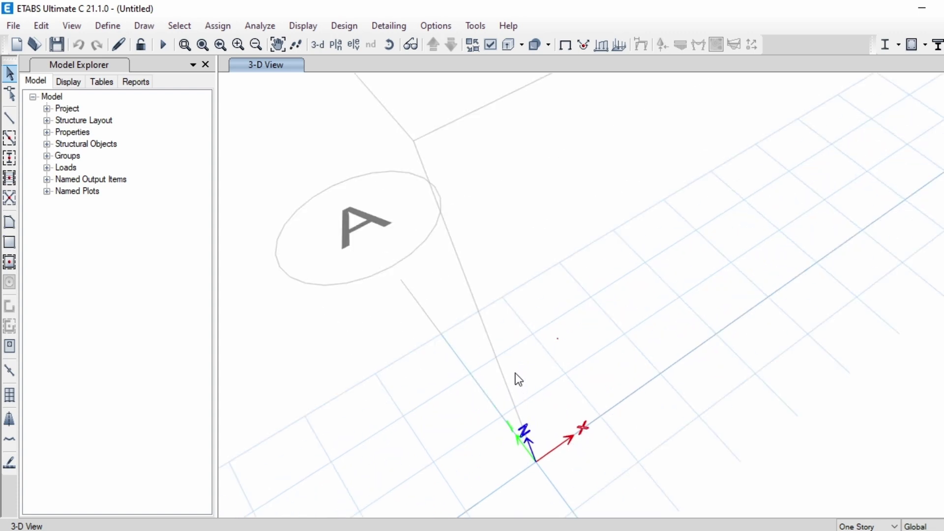
scroll(518, 380, down, 3)
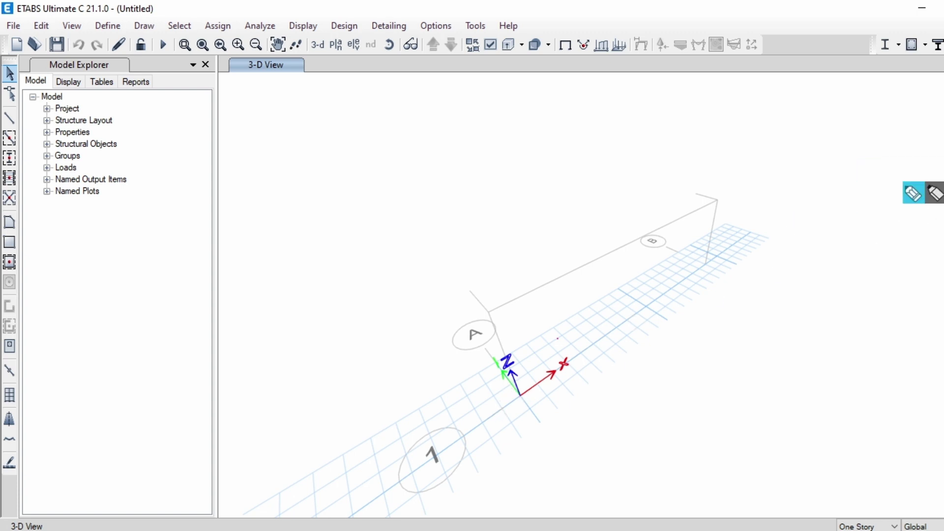
click(918, 196)
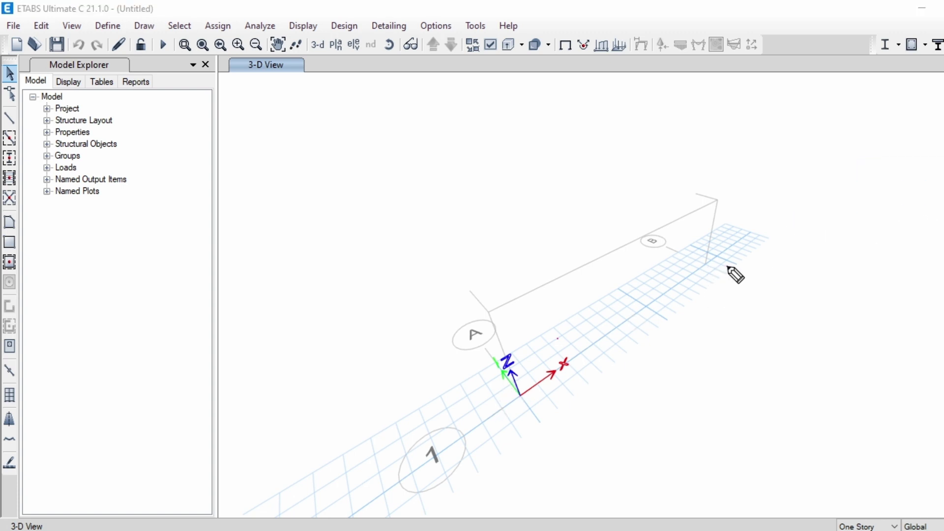
drag(727, 265, 672, 228)
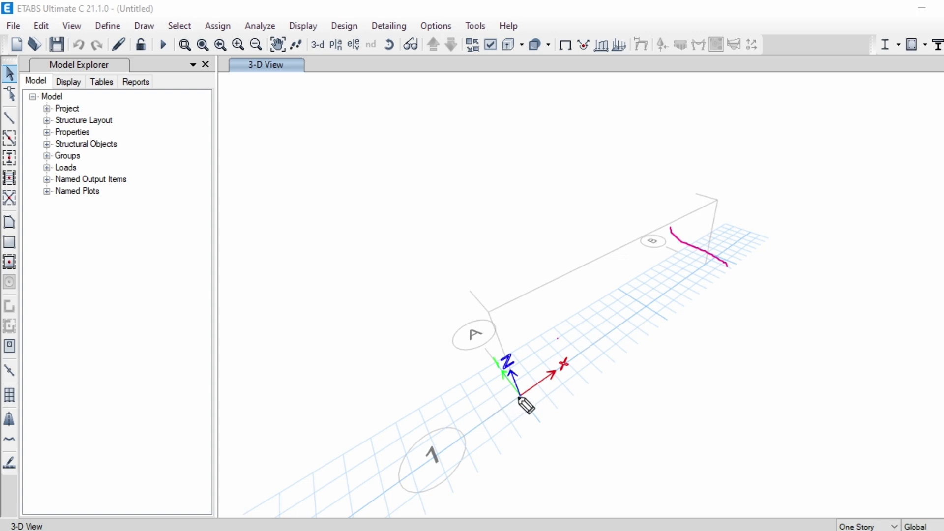
mouse_move(519, 397)
mouse_down()
mouse_move(484, 337)
mouse_move(532, 418)
mouse_up()
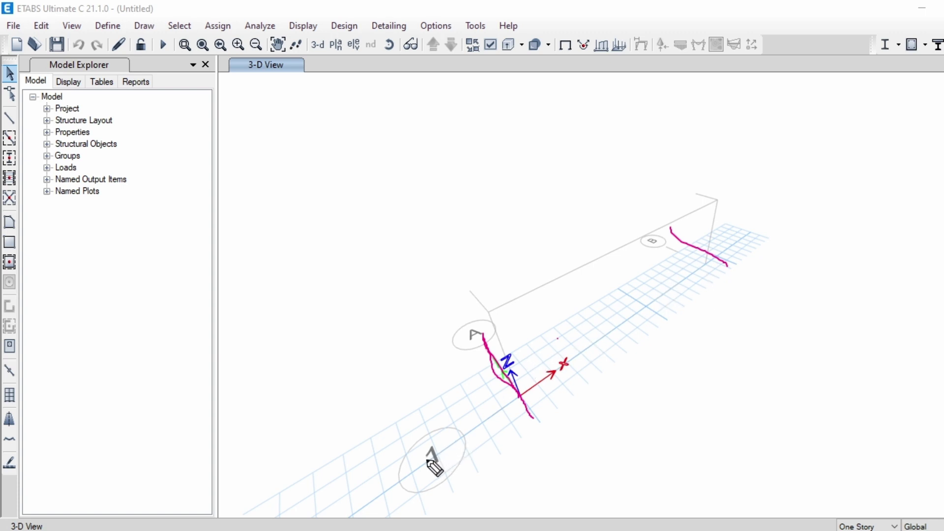
drag(427, 459, 724, 300)
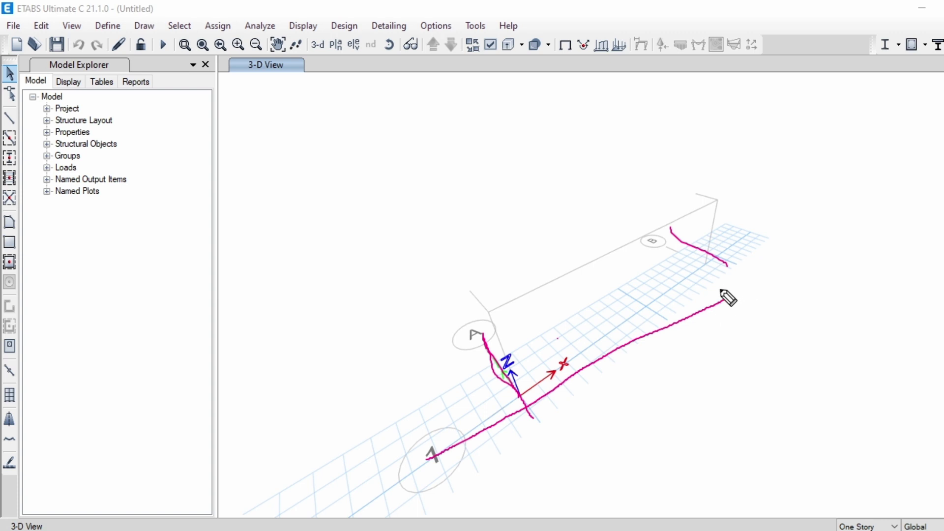
mouse_move(768, 350)
mouse_down()
mouse_move(725, 328)
mouse_move(733, 315)
mouse_up()
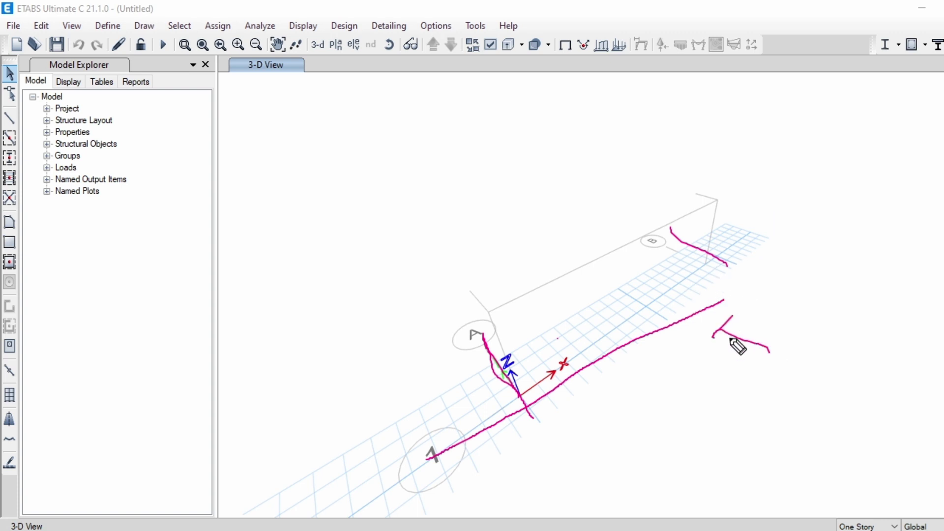
drag(346, 51, 359, 53)
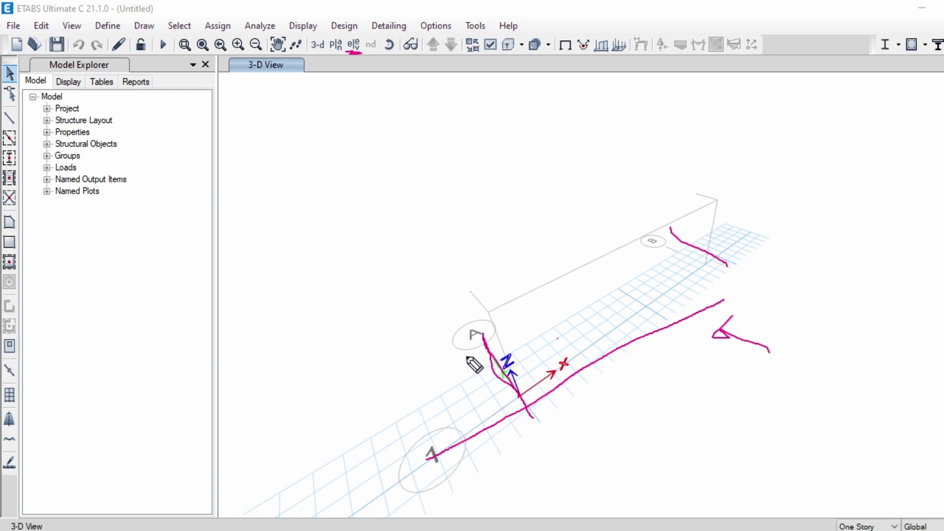
Sketch three parallel pen arrows in the X direction near grid line A, and erase the pen marks over the grid.
drag(404, 372, 550, 300)
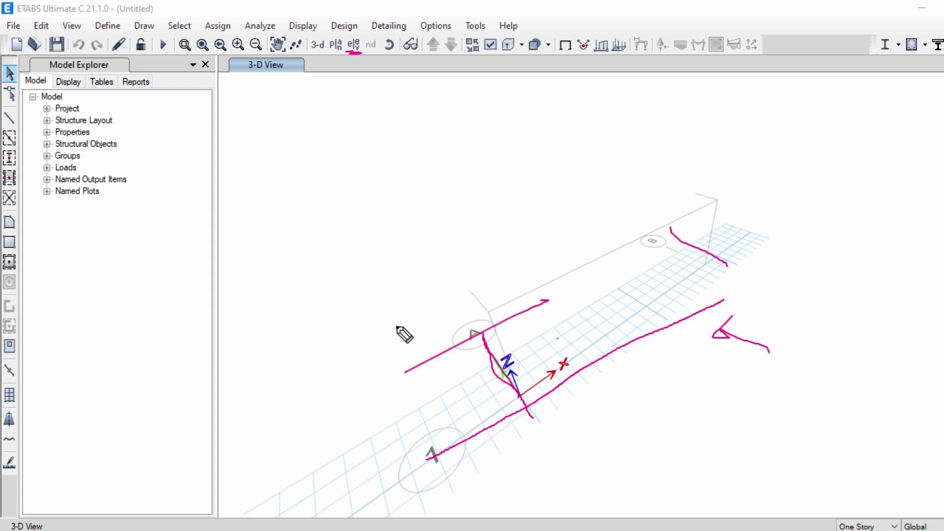
drag(395, 326, 519, 259)
drag(359, 280, 445, 227)
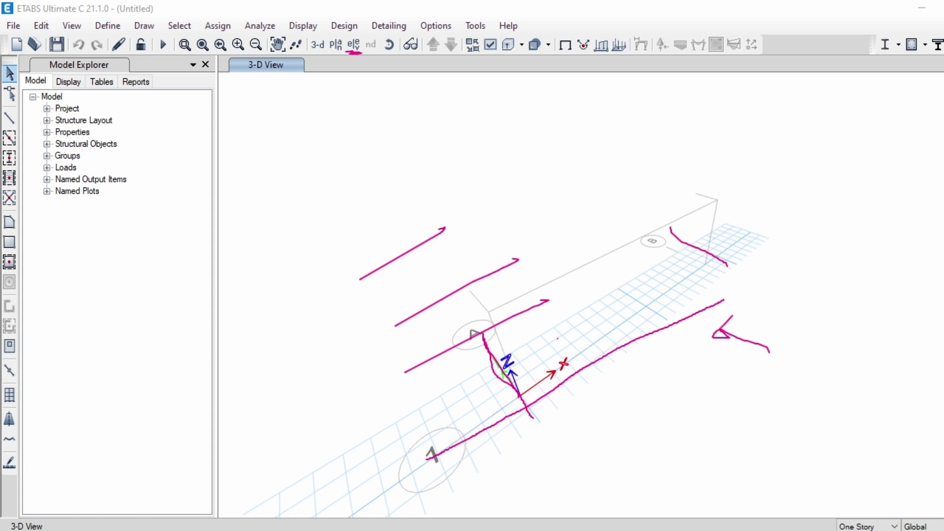
mouse_move(427, 363)
mouse_down()
mouse_move(429, 335)
mouse_move(395, 248)
mouse_up()
mouse_move(506, 417)
mouse_down()
mouse_move(551, 370)
mouse_move(736, 331)
mouse_move(748, 282)
mouse_up()
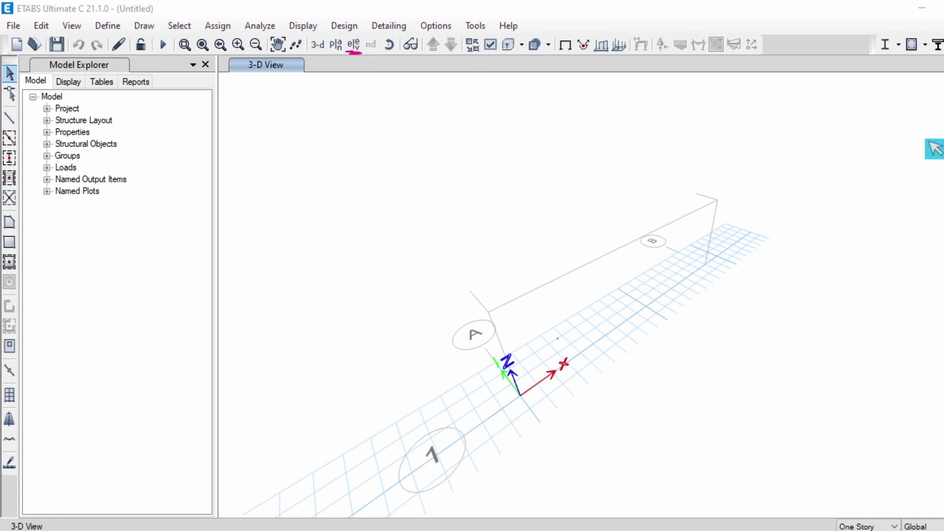
Set the view to the elevation of grid line 1.
click(354, 44)
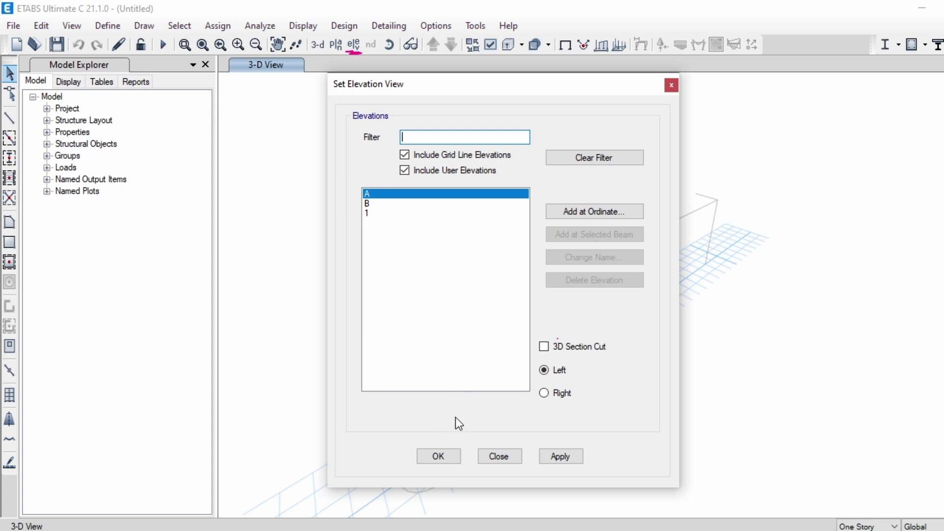
click(369, 213)
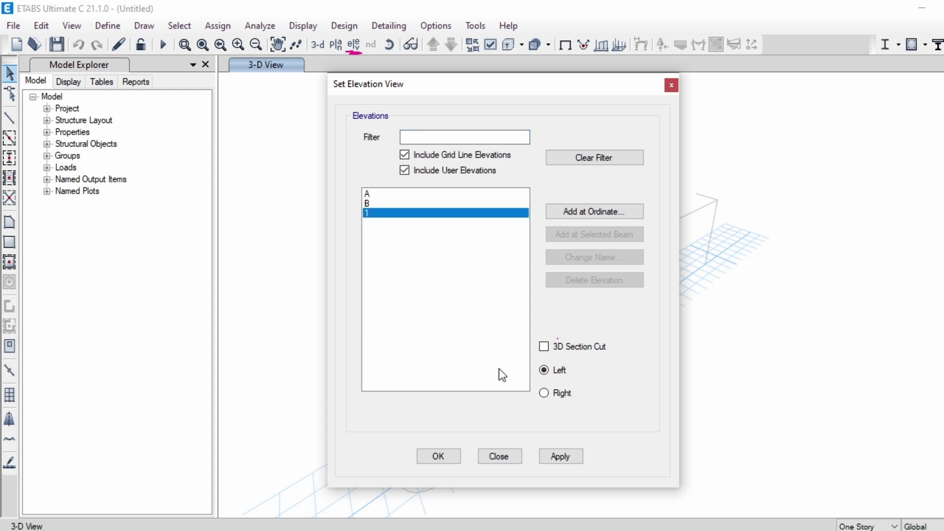
click(439, 458)
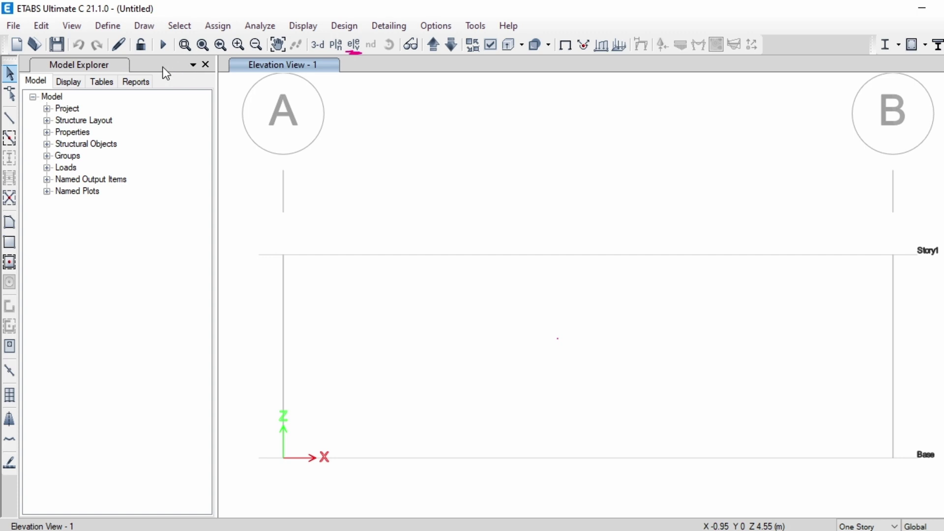
Open the ConcBm frame section definition and examine its depth and width.
click(109, 27)
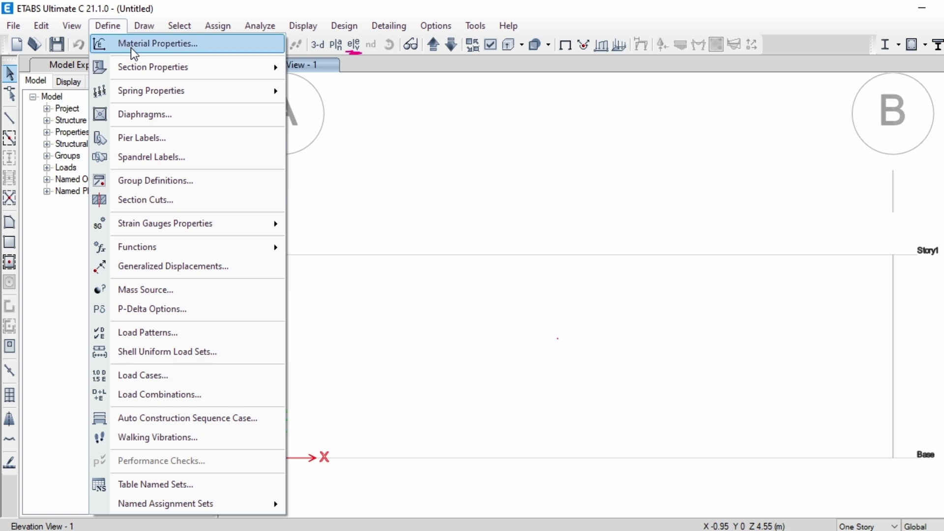
mouse_move(153, 66)
mouse_move(183, 65)
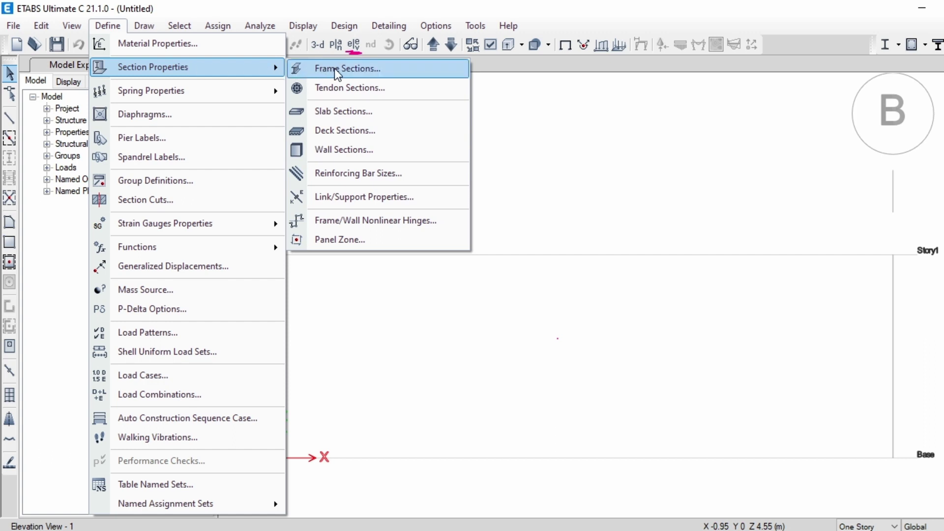
click(354, 69)
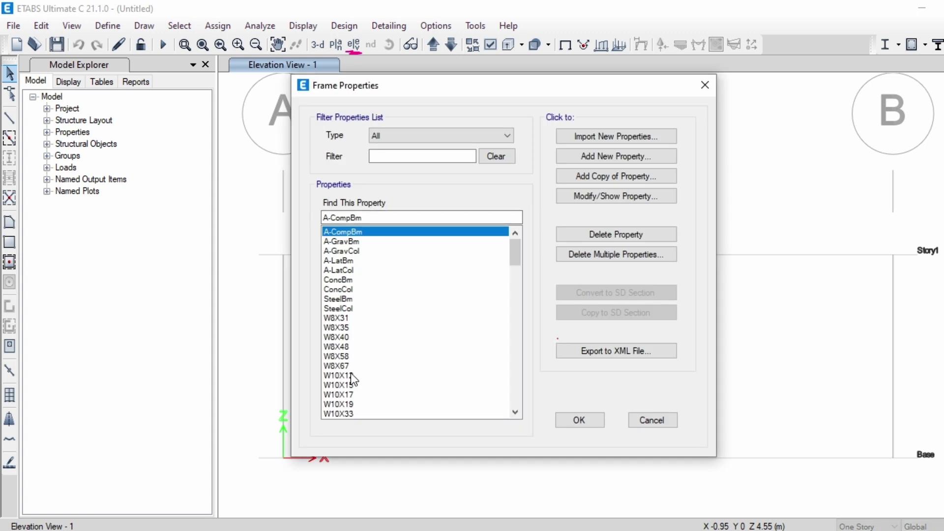
click(337, 280)
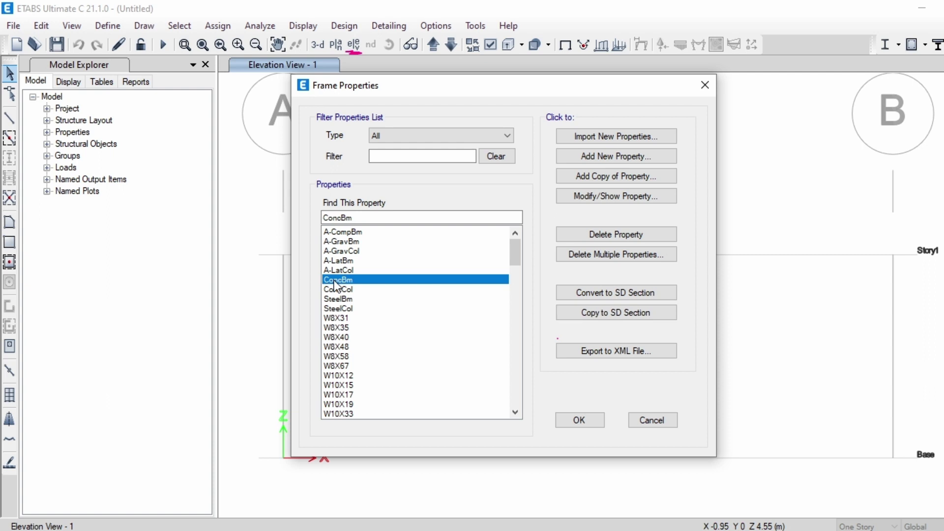
click(338, 290)
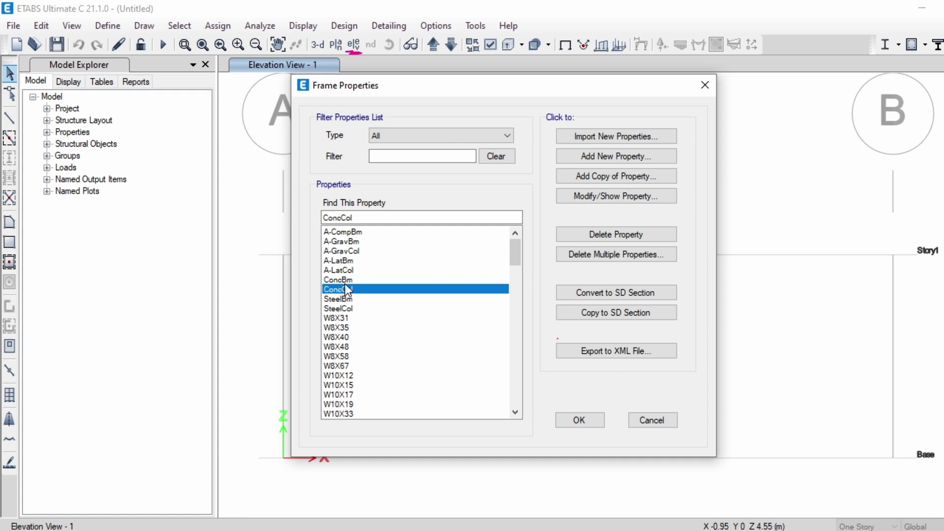
click(339, 280)
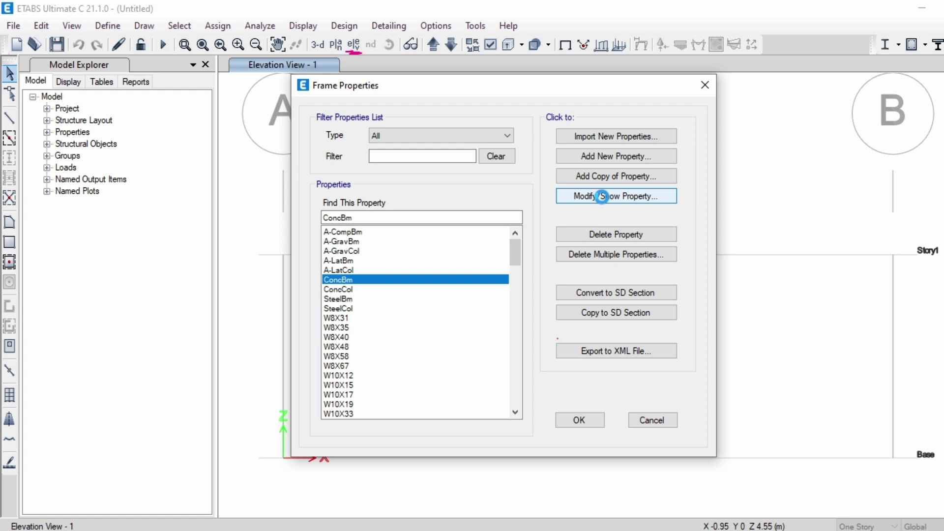
click(601, 196)
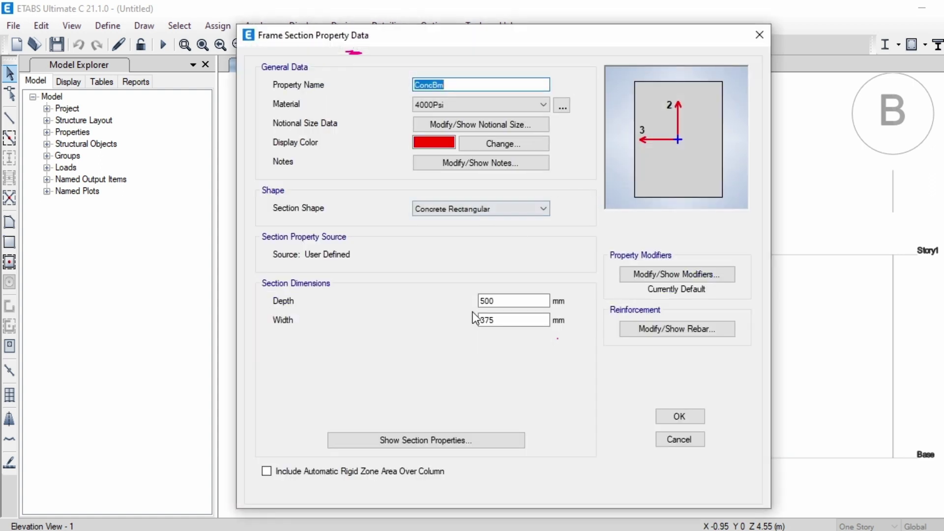
click(496, 301)
click(485, 321)
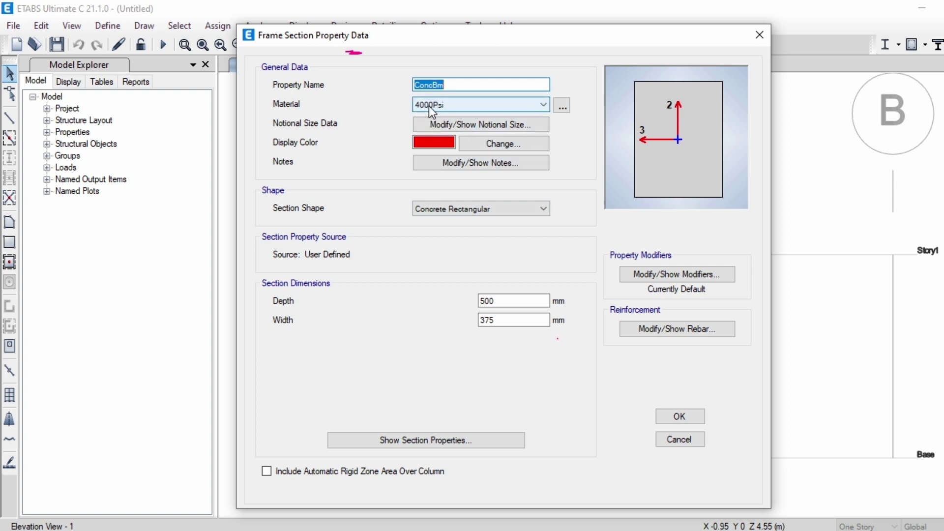
Show the property data of the 4000Psi concrete material and circle its weight per unit volume with the pen.
click(562, 105)
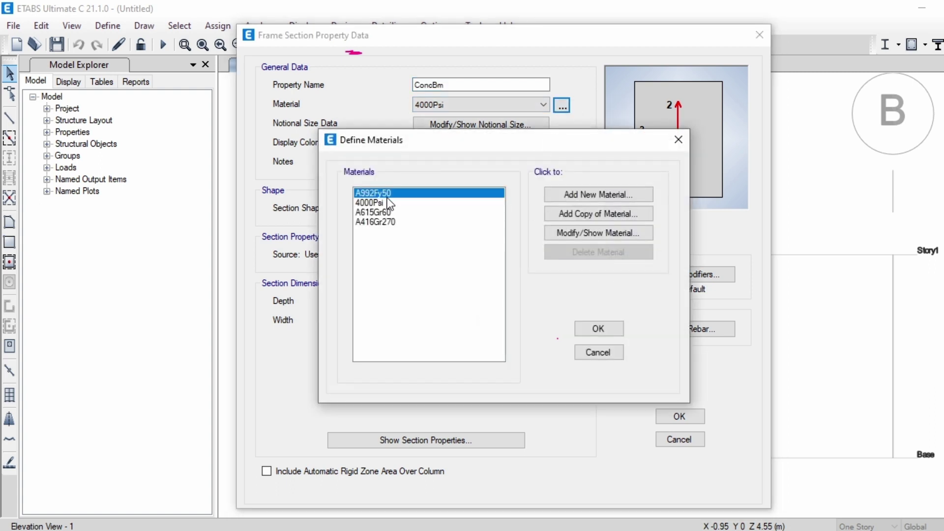
click(374, 203)
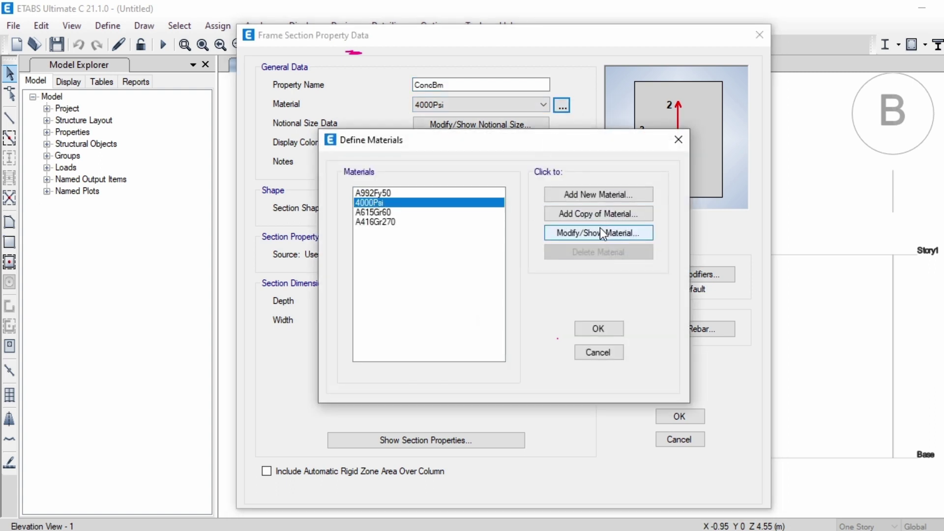
click(570, 234)
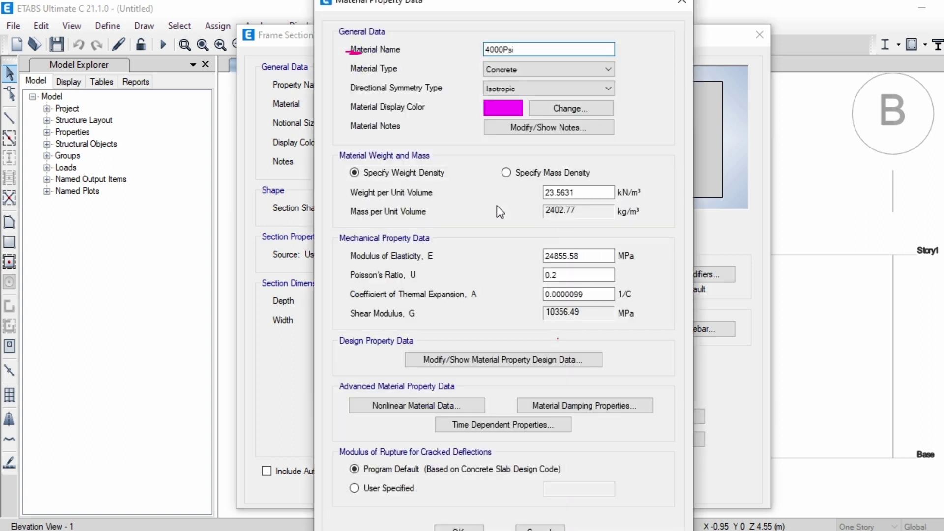
mouse_move(940, 195)
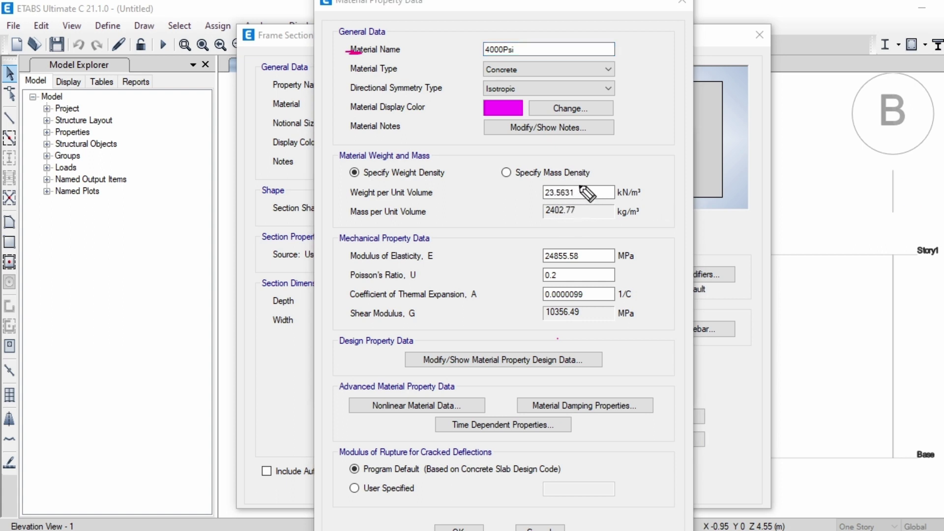
mouse_move(578, 183)
mouse_down()
mouse_move(536, 192)
mouse_move(582, 201)
mouse_move(574, 186)
mouse_up()
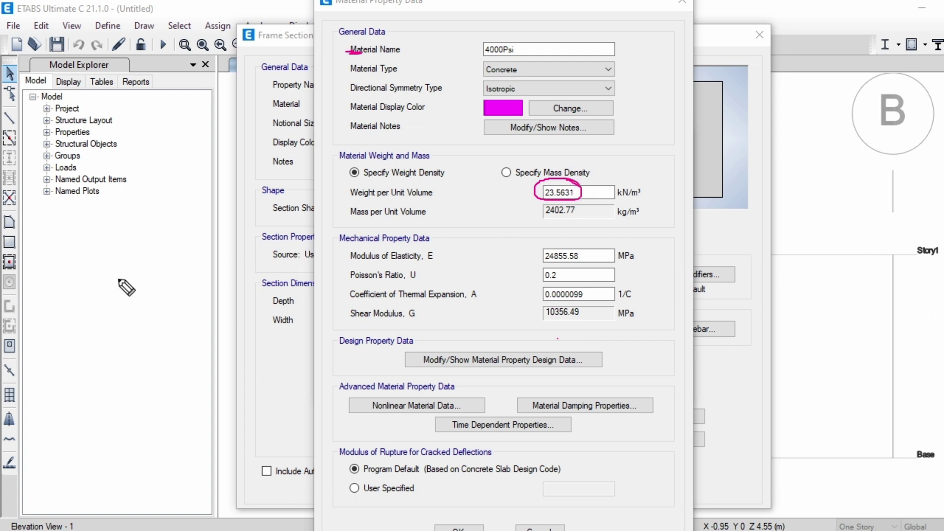
Handwrite a circled note "150 lb/ft³" beside the material data, and tick the modulus of elasticity with the pen.
drag(118, 279, 118, 302)
mouse_move(141, 276)
mouse_down()
mouse_move(120, 298)
mouse_move(163, 270)
mouse_move(198, 267)
mouse_move(203, 281)
mouse_up()
mouse_move(211, 272)
mouse_down()
mouse_move(214, 285)
mouse_move(219, 258)
mouse_move(217, 272)
mouse_up()
mouse_move(224, 246)
mouse_down()
mouse_move(102, 292)
mouse_move(212, 248)
mouse_up()
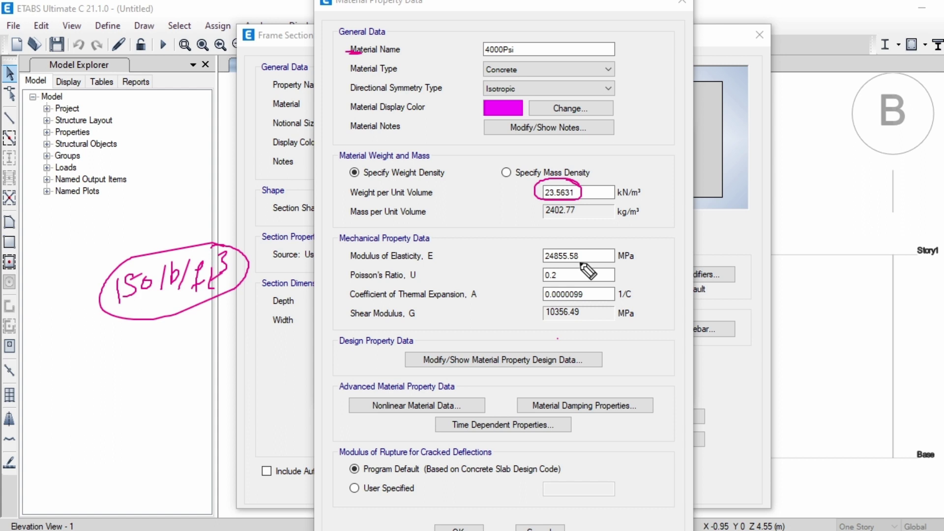
drag(607, 248, 641, 241)
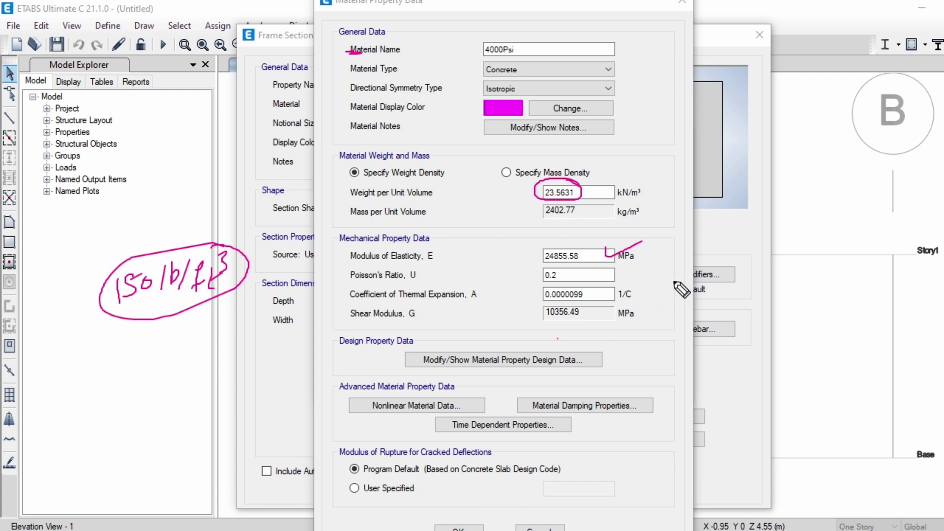
Handwrite the formula 57000√fc' with 4000 under a root below it, and tick the Poisson's ratio with the pen.
mouse_move(743, 247)
mouse_down()
mouse_move(728, 269)
mouse_move(766, 243)
mouse_move(762, 266)
mouse_up()
mouse_move(783, 250)
mouse_down()
mouse_move(811, 251)
mouse_move(824, 268)
mouse_move(886, 237)
mouse_move(847, 268)
mouse_move(859, 253)
mouse_up()
mouse_move(870, 252)
mouse_down()
mouse_move(865, 262)
mouse_move(875, 254)
mouse_move(880, 271)
mouse_up()
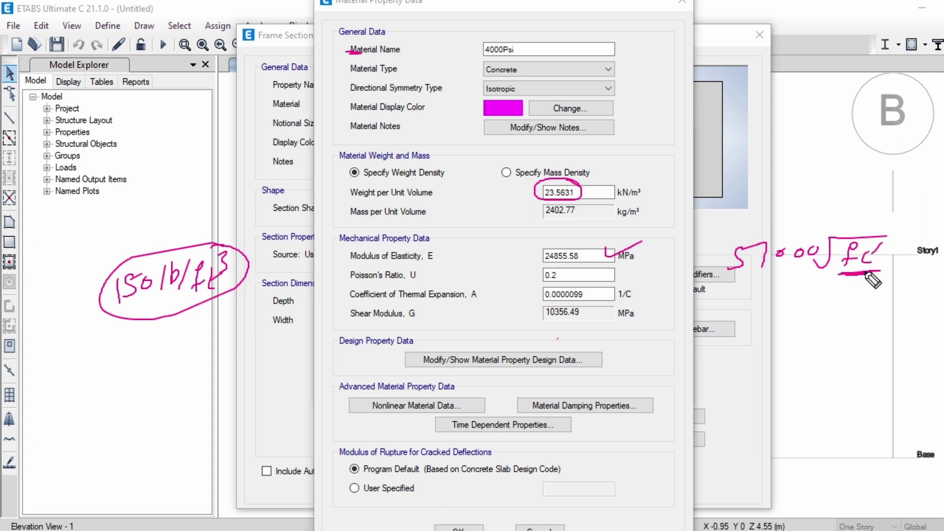
drag(802, 305, 817, 314)
mouse_move(812, 307)
mouse_down()
mouse_move(812, 320)
mouse_move(836, 313)
mouse_up()
mouse_move(830, 309)
mouse_down()
mouse_move(858, 312)
mouse_move(799, 294)
mouse_up()
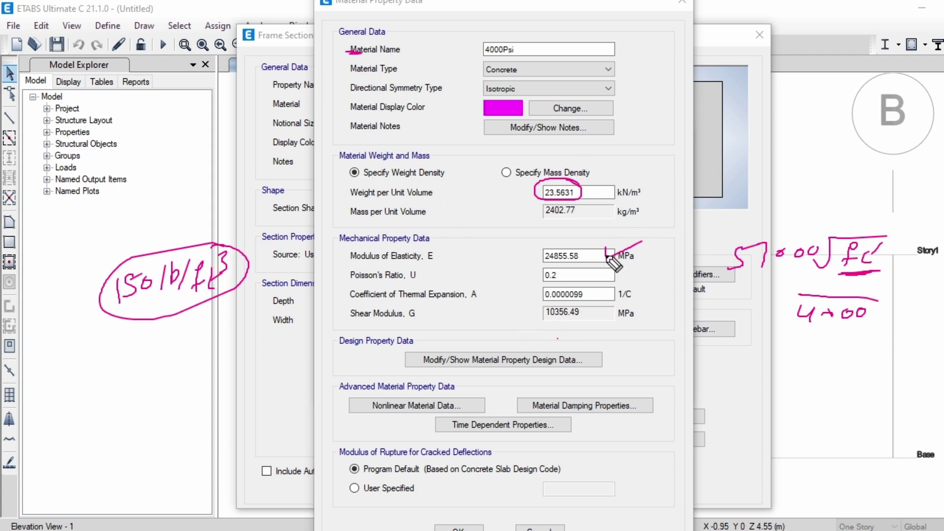
drag(574, 274, 604, 271)
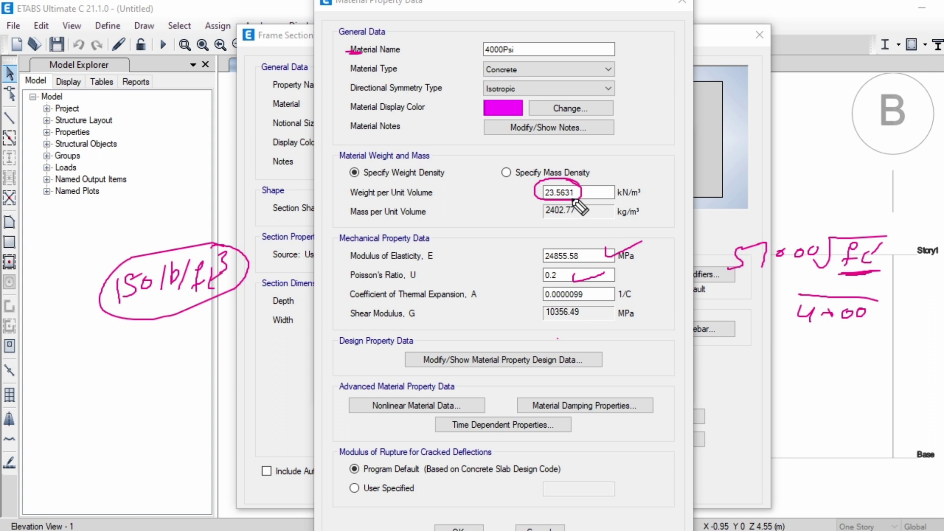
Sketch a stress-strain curve under the 150 lb/ft³ note and circle the material's weight and mechanical property data.
drag(119, 341, 107, 403)
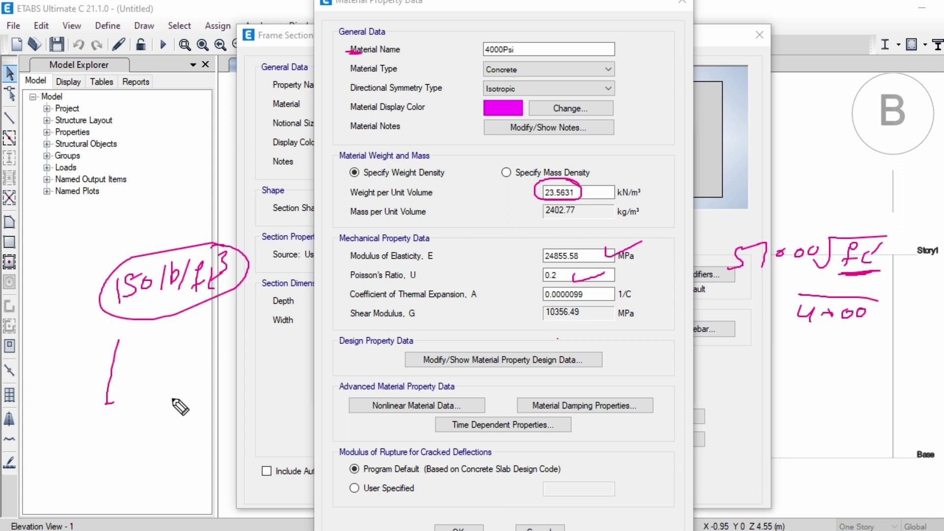
mouse_move(180, 398)
mouse_down()
mouse_move(107, 401)
mouse_move(195, 355)
mouse_up()
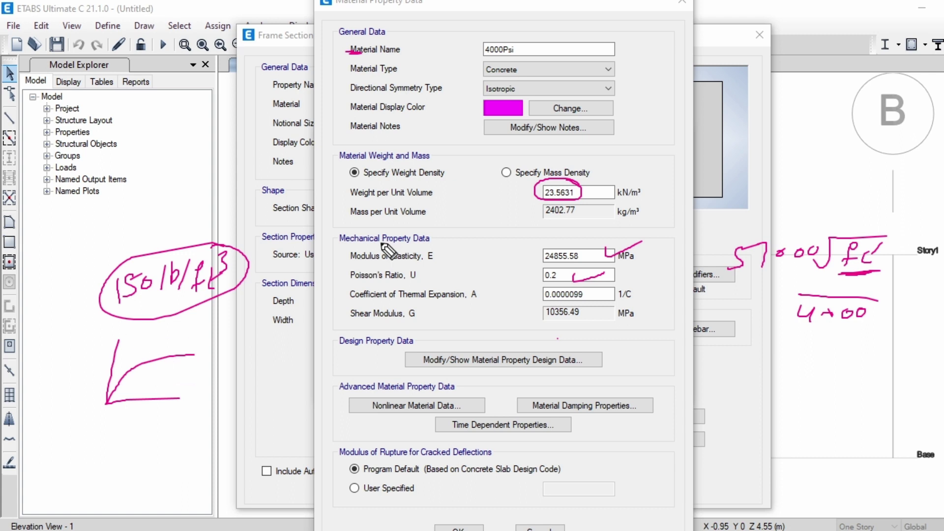
mouse_move(590, 150)
mouse_down()
mouse_move(573, 143)
mouse_move(338, 243)
mouse_move(514, 361)
mouse_move(683, 194)
mouse_move(571, 145)
mouse_up()
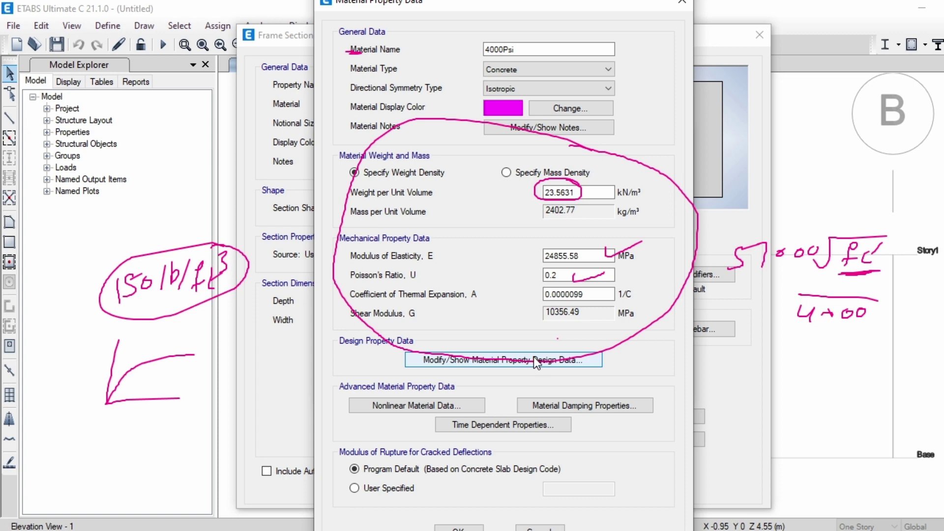
Open the design data of the 4000Psi material and examine its grade and specified compressive strength.
click(550, 359)
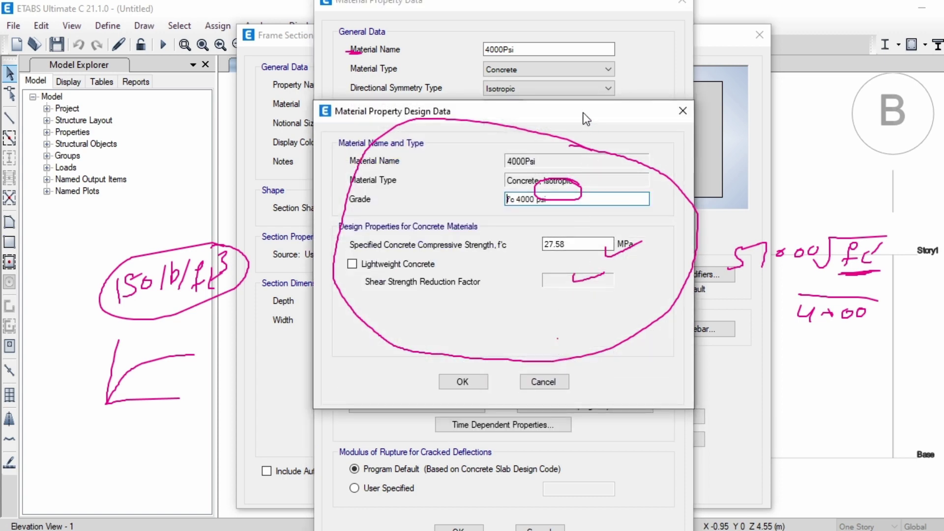
drag(584, 114, 789, 223)
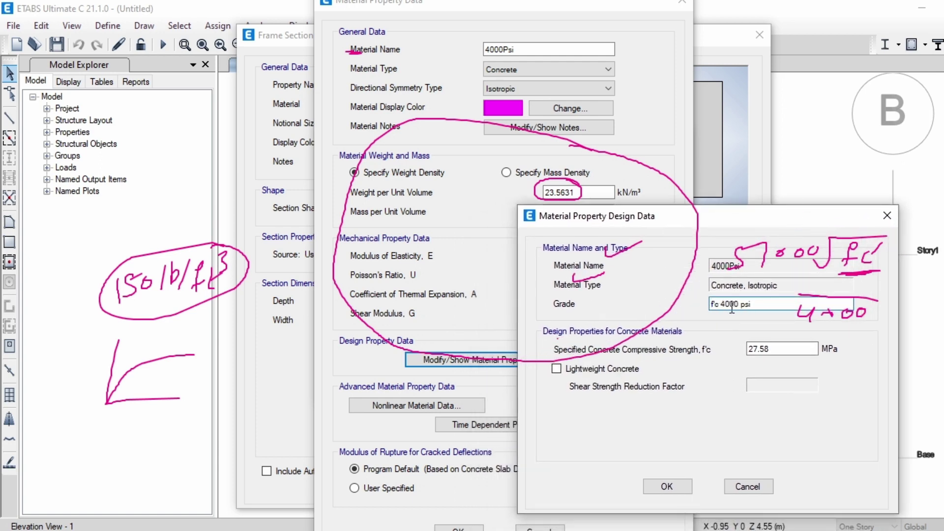
click(780, 349)
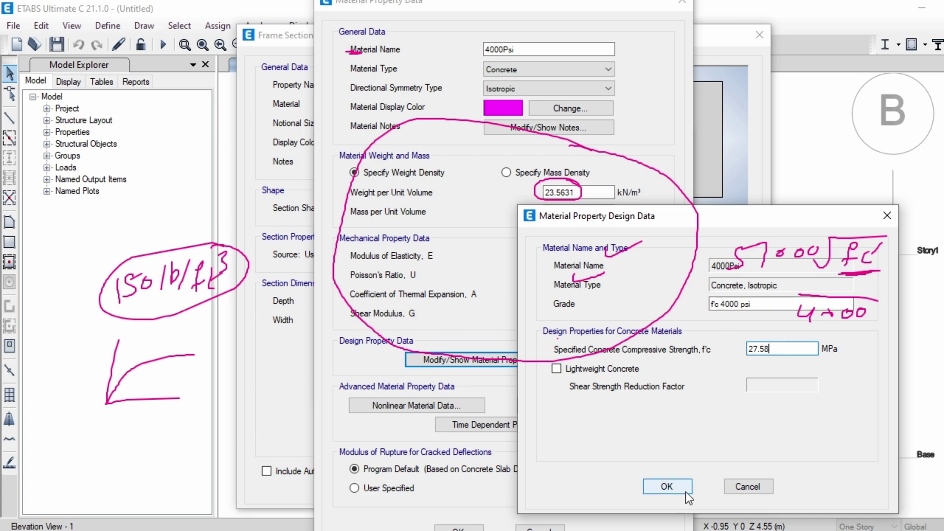
click(674, 486)
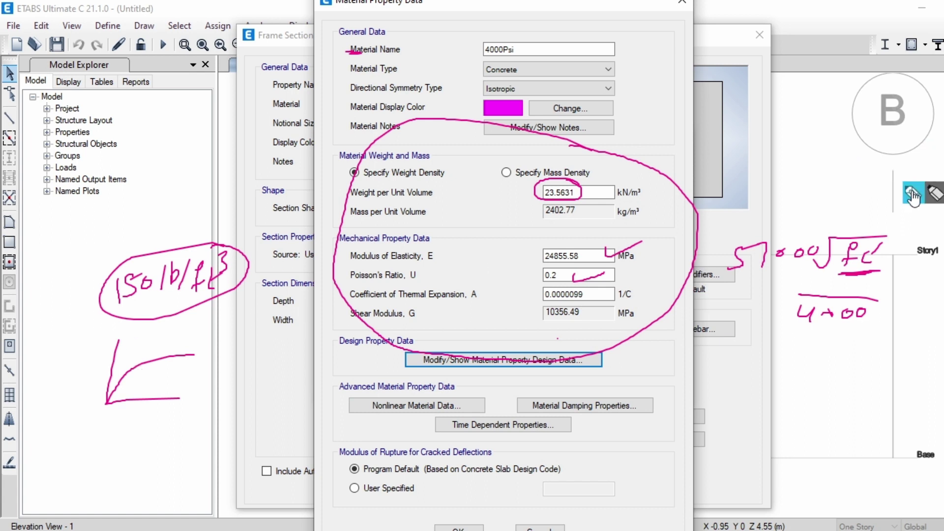
Circle the flat upper part of the sketched curve and put a pen tick above the advanced material property data.
click(913, 195)
mouse_move(173, 341)
mouse_down()
mouse_move(147, 356)
mouse_move(169, 373)
mouse_move(183, 345)
mouse_move(172, 341)
mouse_up()
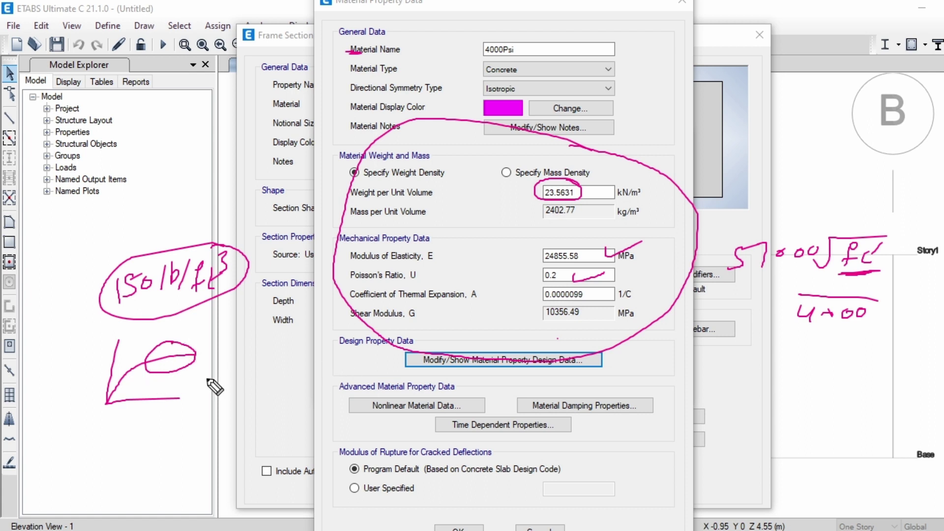
click(146, 422)
drag(365, 371, 386, 373)
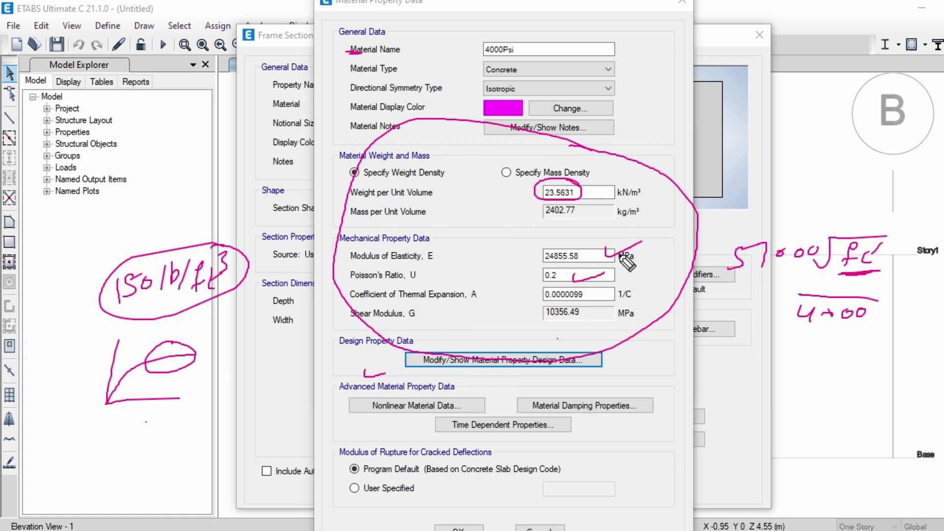
Examine the nonlinear data of the 4000Psi material, and close the material definitions.
click(433, 406)
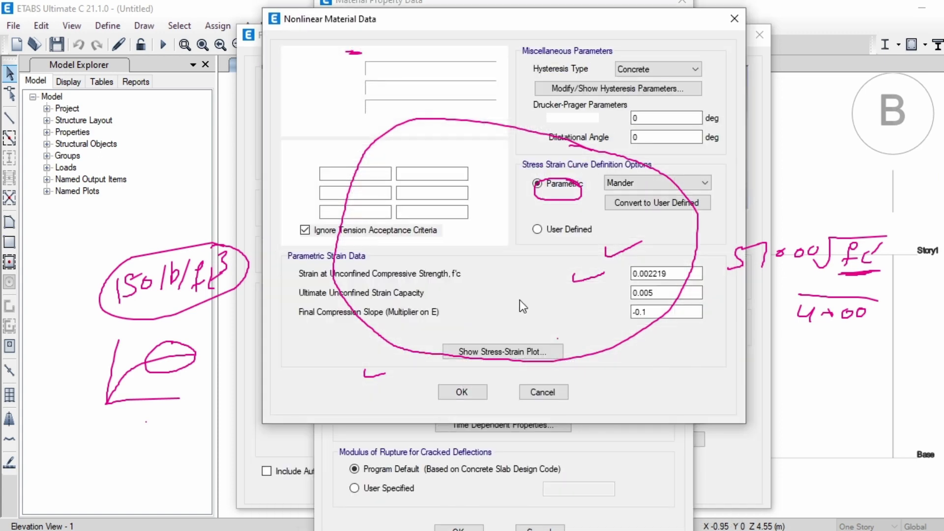
click(734, 18)
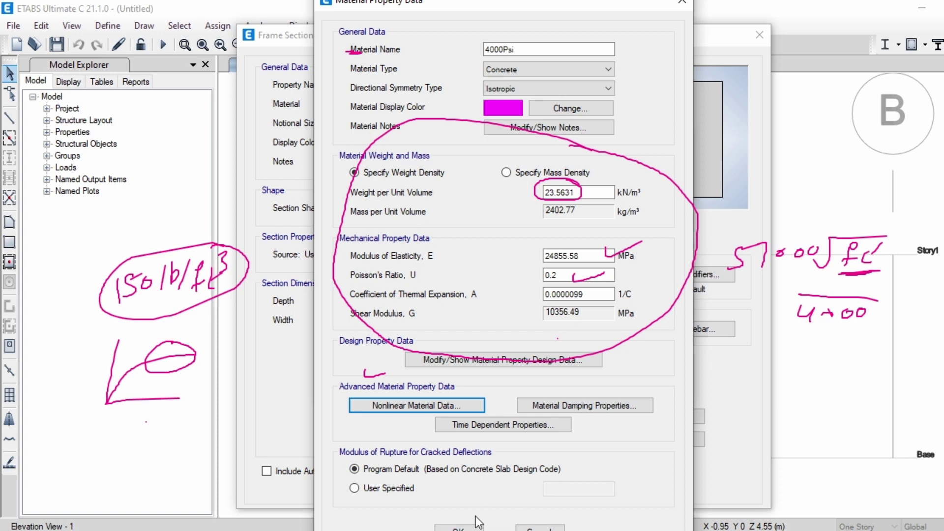
click(459, 527)
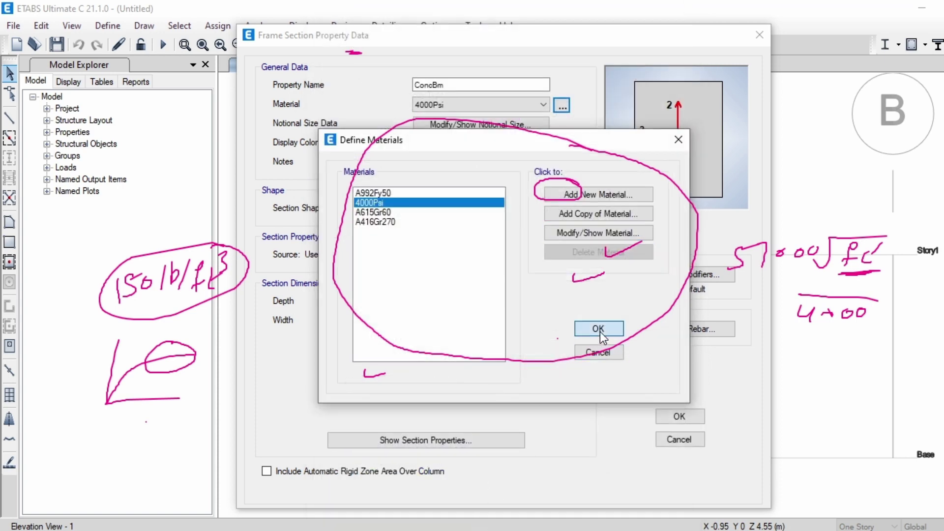
click(599, 329)
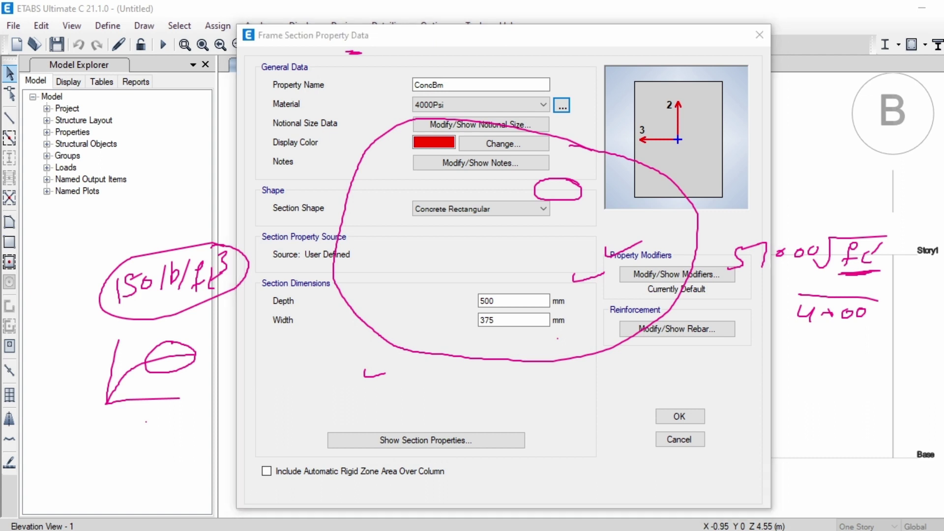
Erase the handwritten pen notes and close the ConcBm section definition and the frame properties.
mouse_move(633, 152)
mouse_down()
mouse_move(528, 206)
mouse_move(609, 280)
mouse_move(865, 253)
mouse_move(838, 273)
mouse_move(812, 316)
mouse_move(784, 281)
mouse_move(246, 266)
mouse_move(258, 251)
mouse_move(136, 402)
mouse_move(263, 370)
mouse_move(400, 371)
mouse_up()
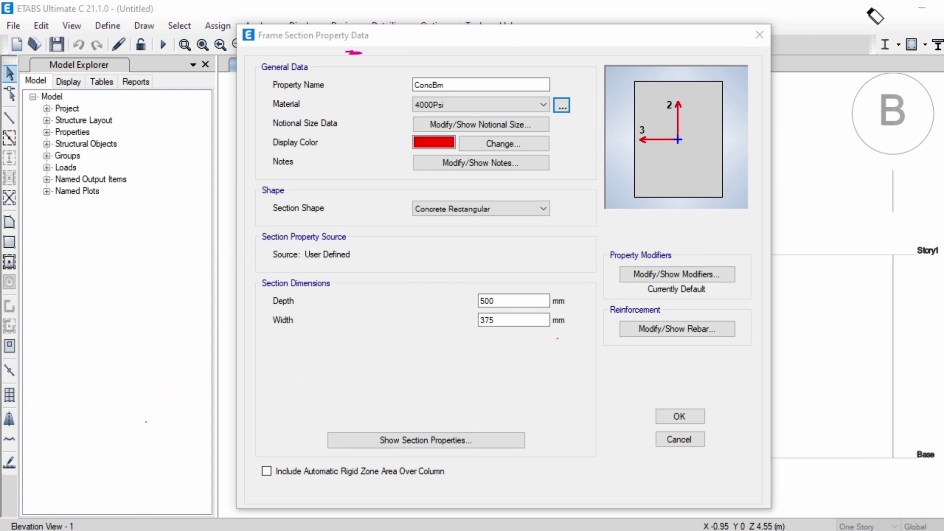
click(759, 35)
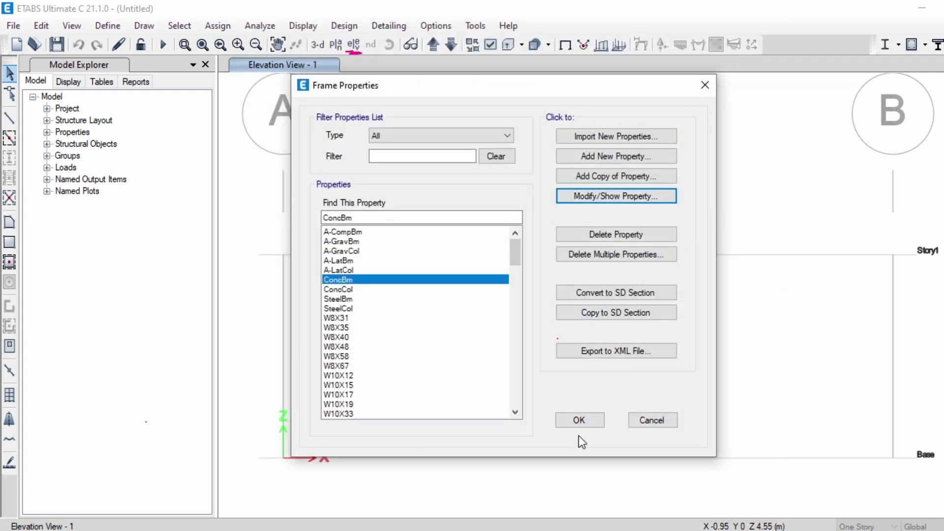
click(583, 422)
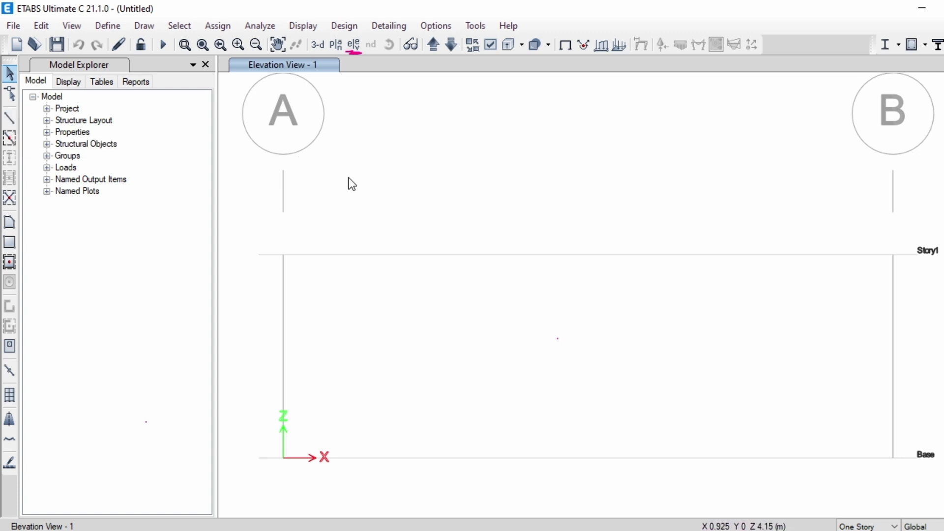
Quick-draw a frame beam along the Story1 line between grids A and B, and check its assignments.
click(11, 141)
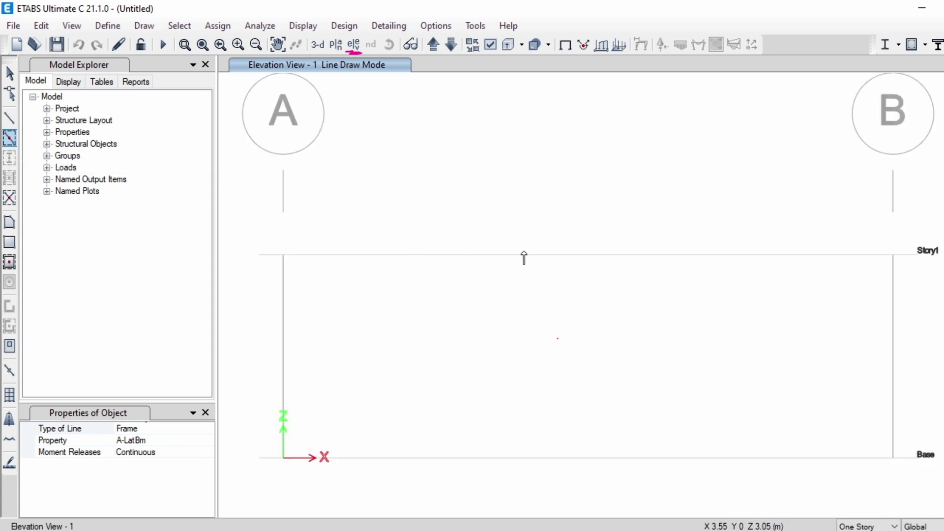
click(524, 254)
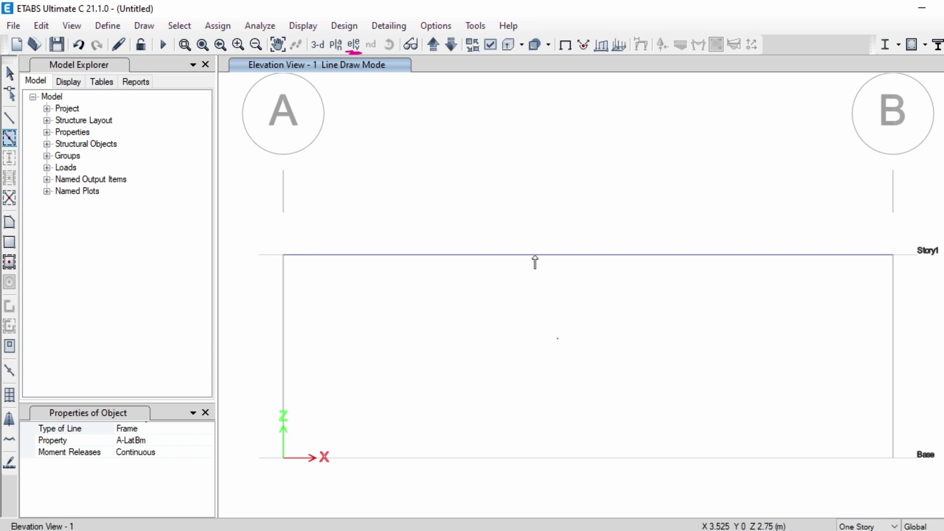
click(207, 412)
click(205, 412)
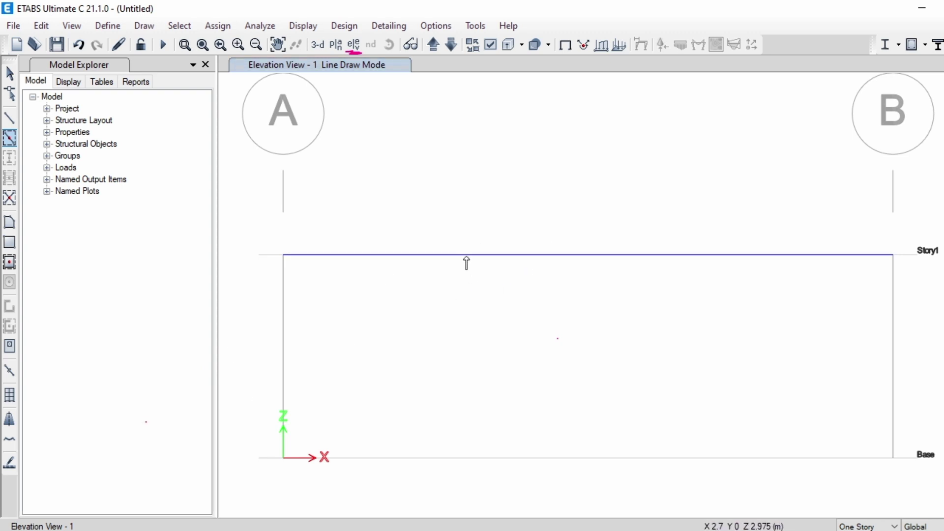
click(11, 75)
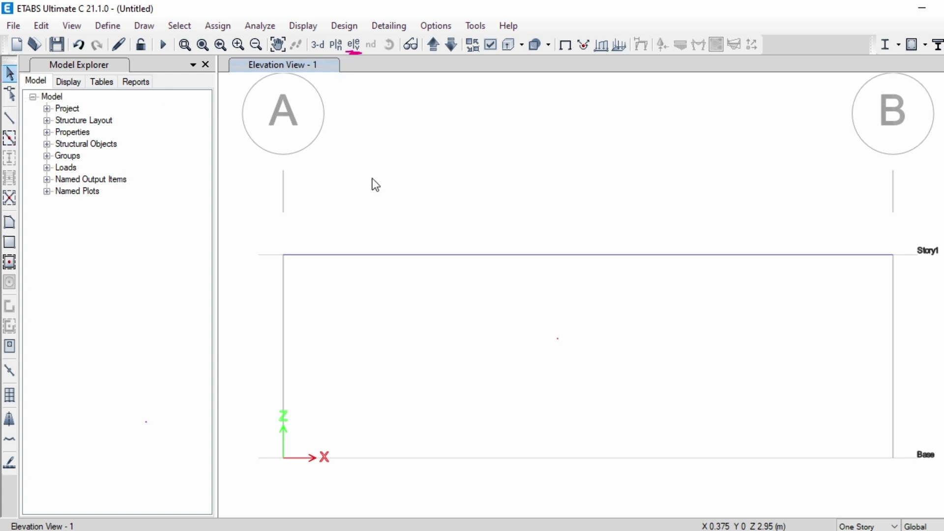
right_click(465, 255)
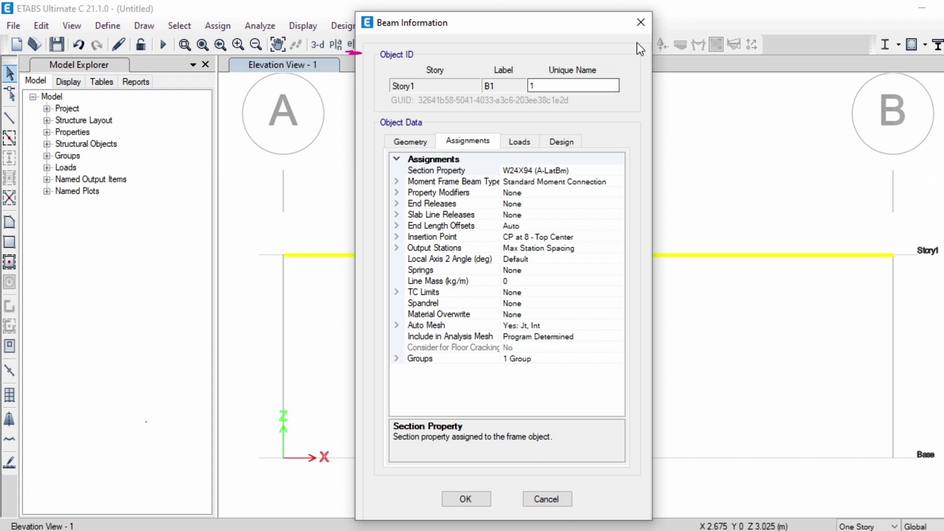
click(644, 22)
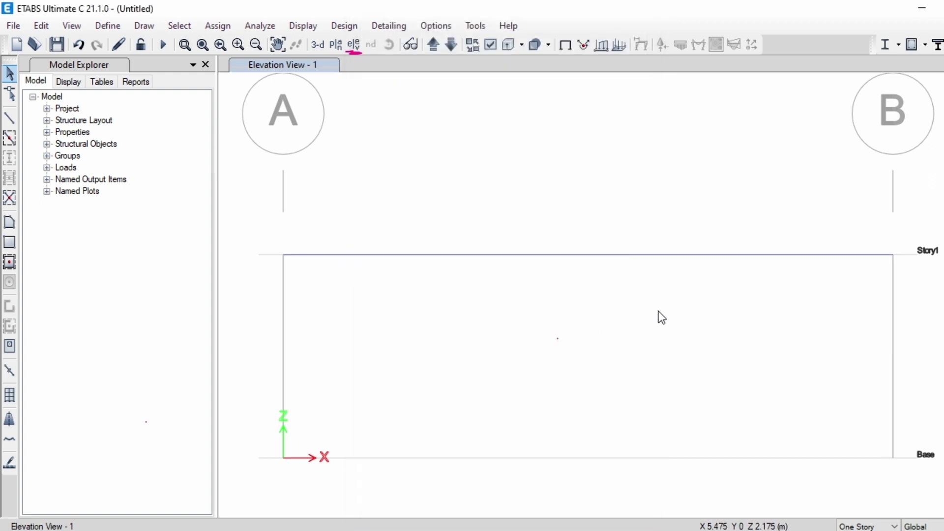
Assign the ConcBm frame section to the Story1 beam and check its section property.
drag(623, 294, 511, 232)
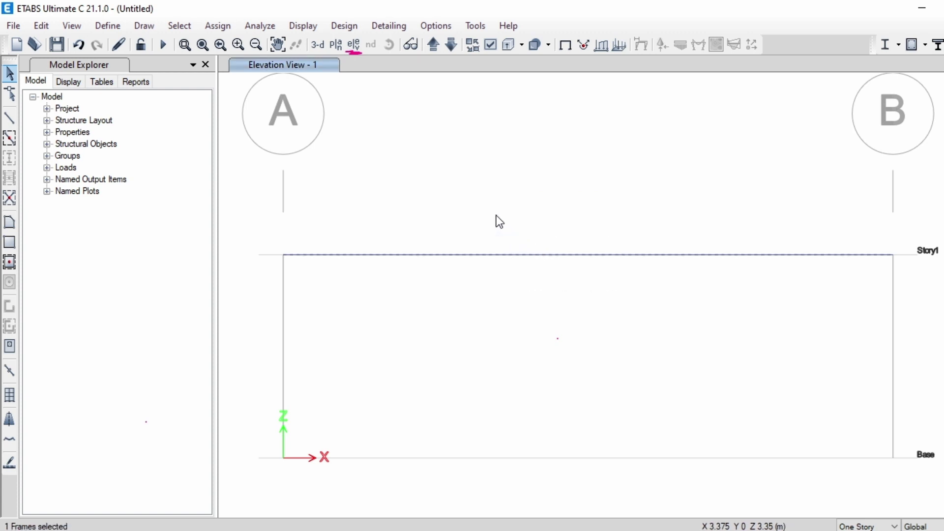
click(215, 27)
mouse_move(258, 66)
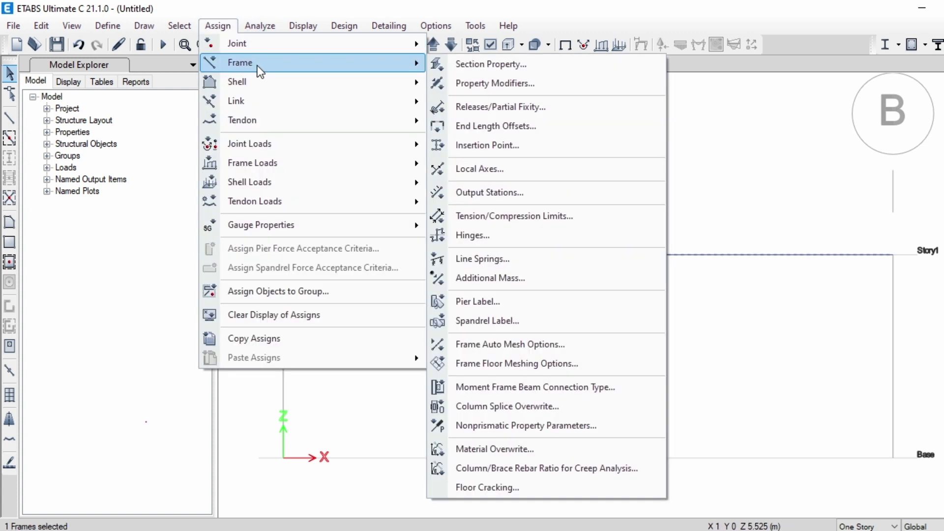
click(506, 67)
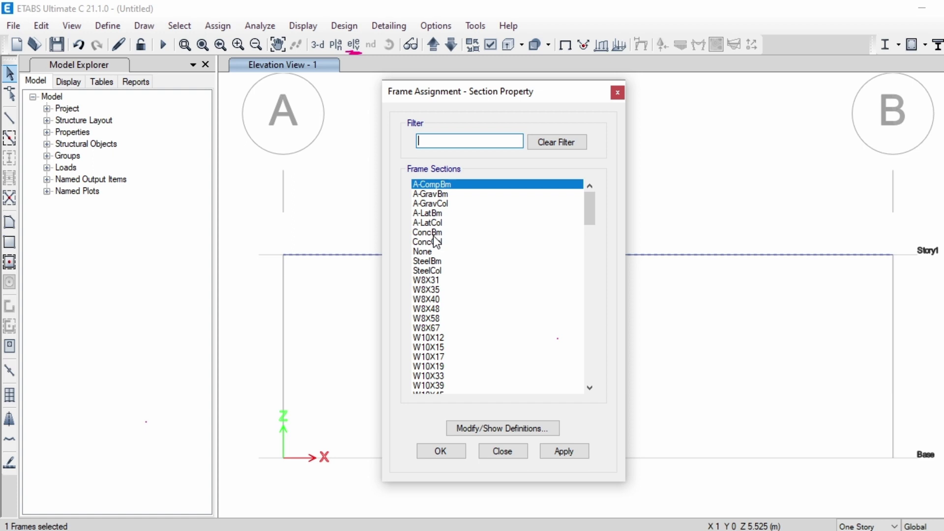
click(428, 232)
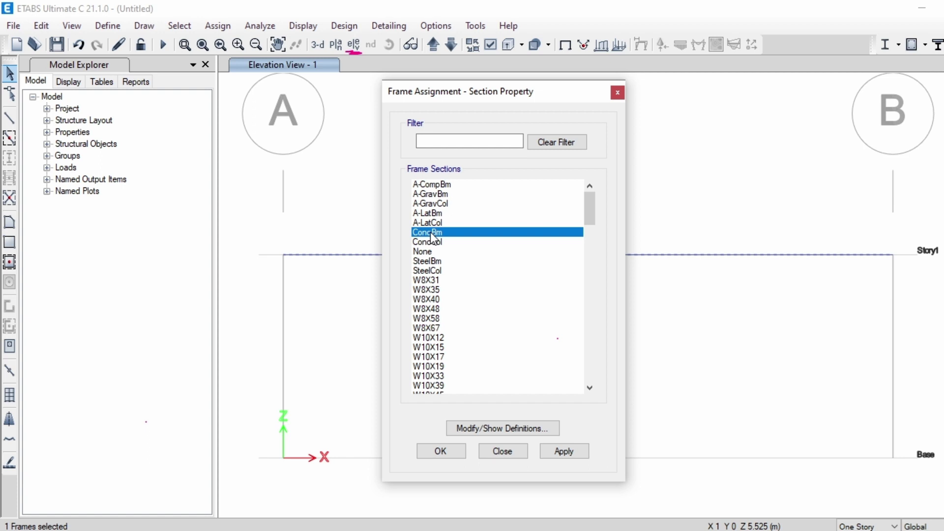
click(439, 450)
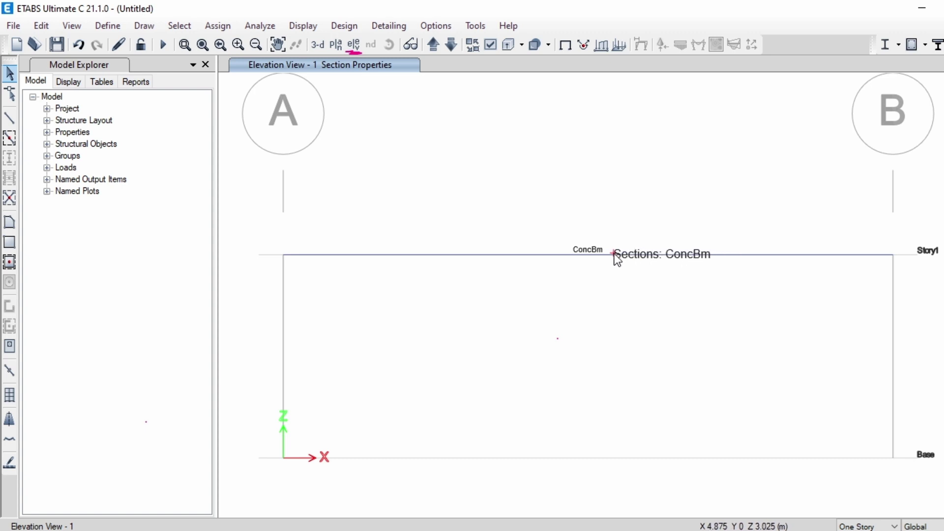
right_click(614, 255)
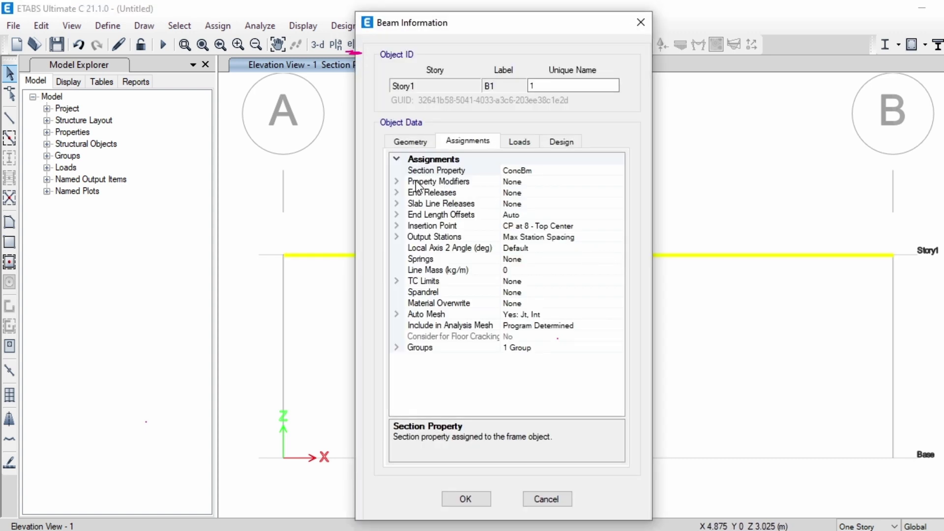
click(641, 22)
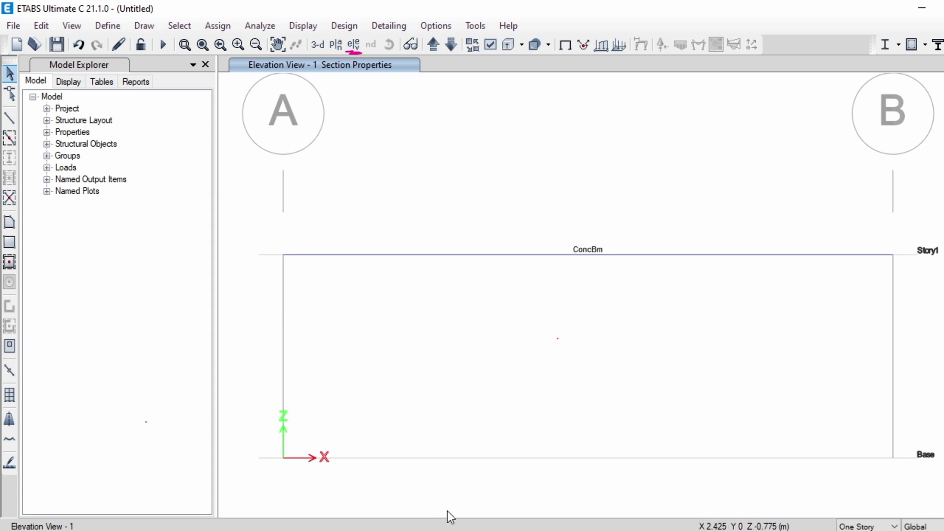
Switch to the PowerPoint beam problem, point out supports A and B with the pen, and return to ETABS.
click(450, 530)
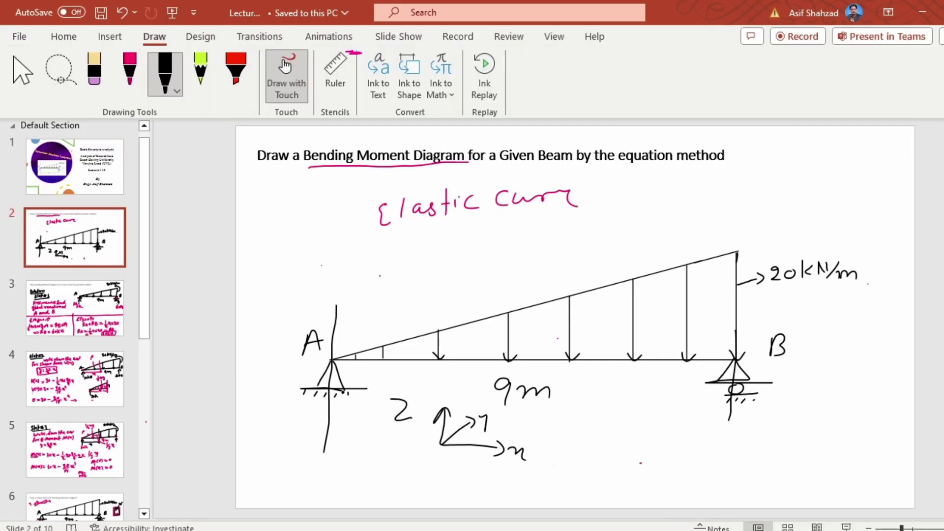
drag(282, 357, 306, 364)
drag(789, 376, 811, 388)
click(449, 530)
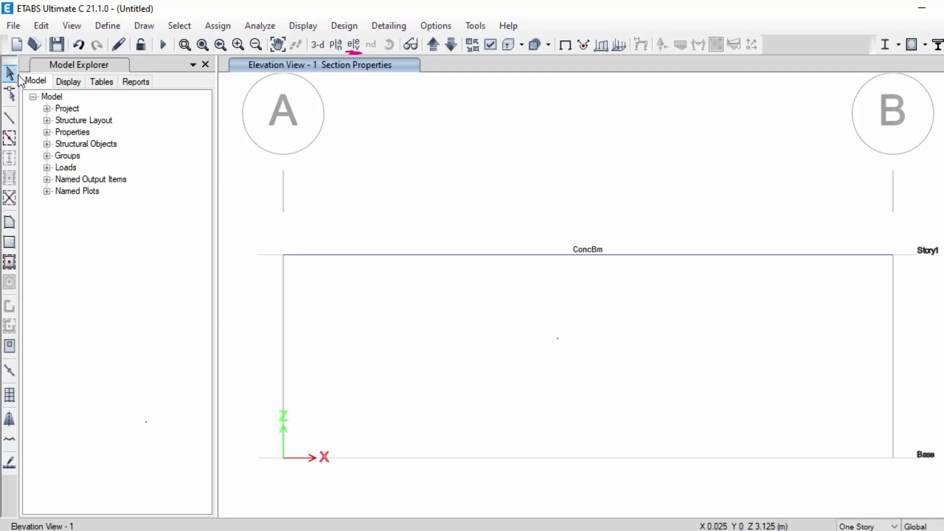
Assign a pinned support to the Story1 beam joint at grid A, restraining translation in X, Y and Z.
click(312, 275)
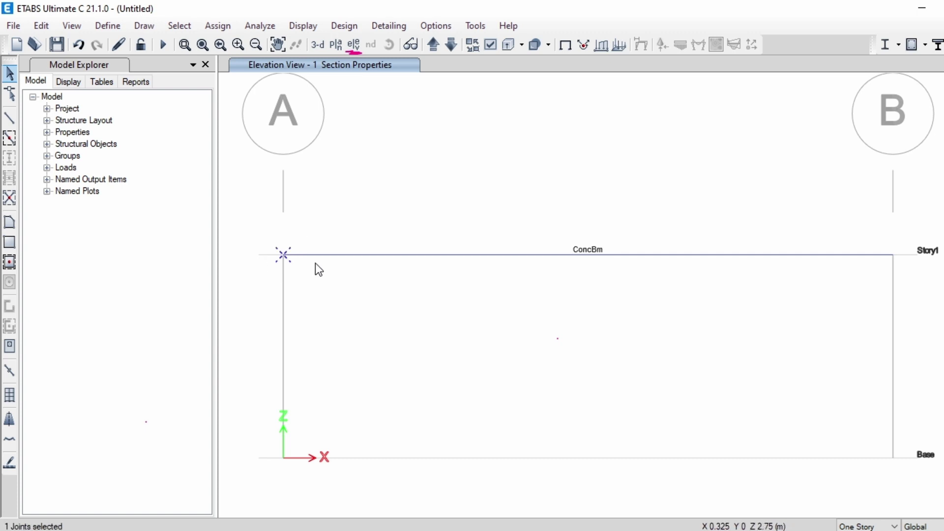
click(220, 26)
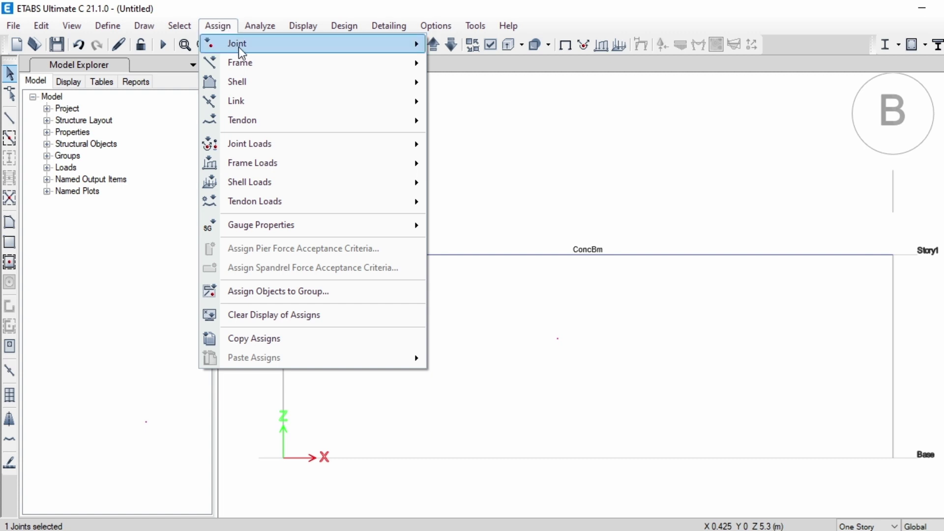
mouse_move(252, 46)
click(474, 45)
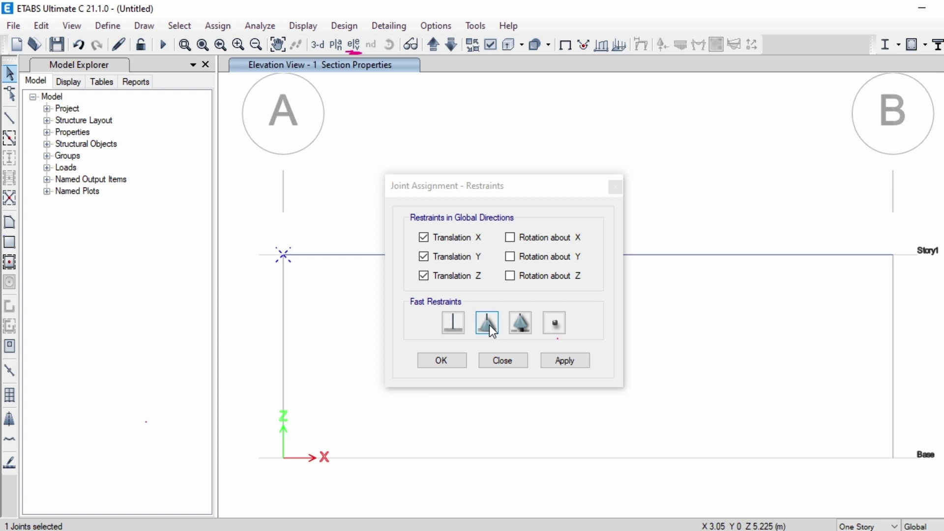
click(459, 323)
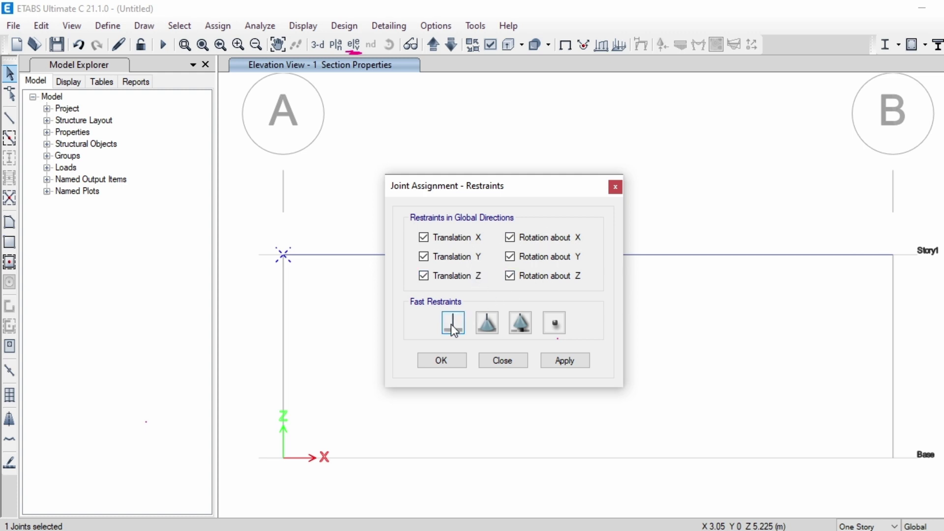
click(487, 324)
click(456, 324)
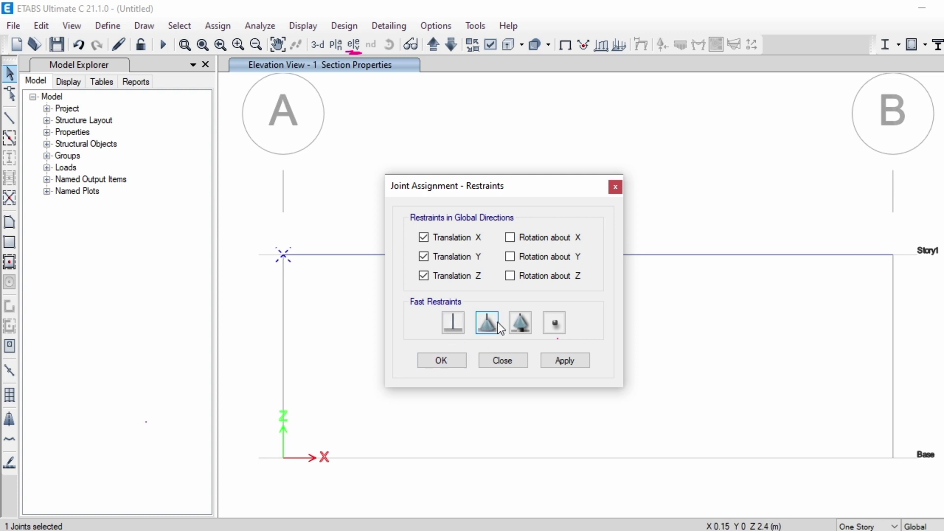
click(444, 364)
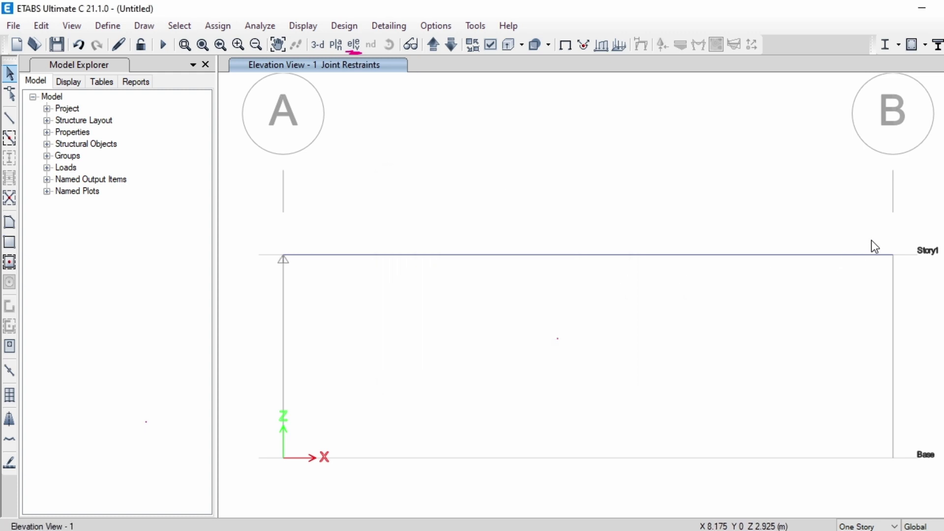
Assign a roller support to the Story1 beam joint at grid B.
drag(871, 240, 918, 278)
click(228, 26)
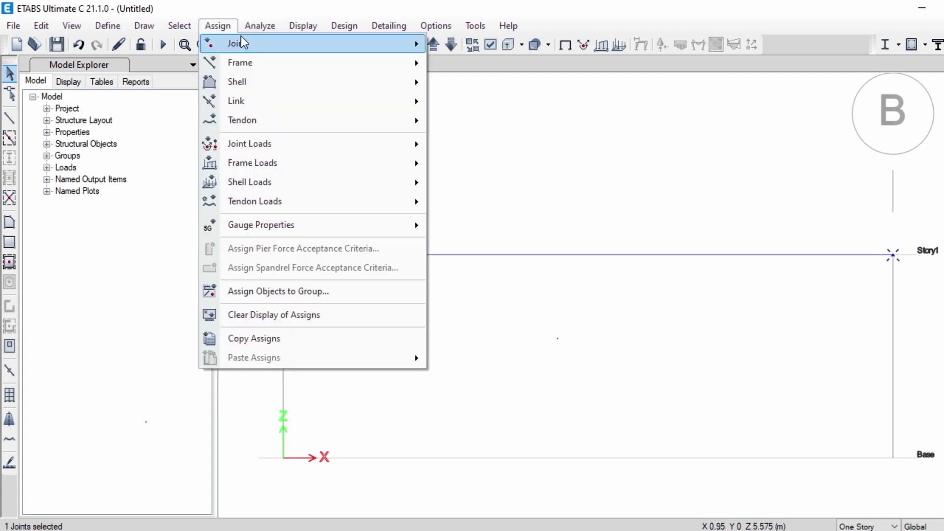
mouse_move(249, 46)
click(468, 45)
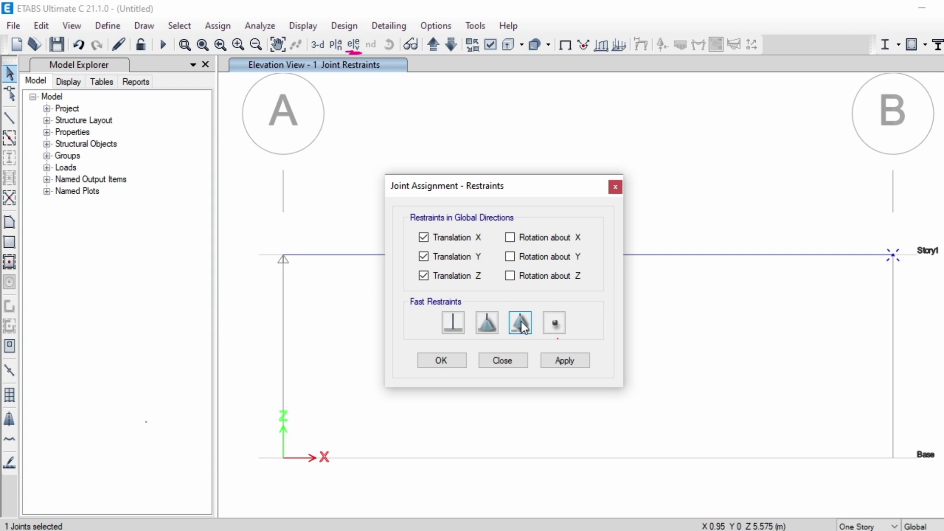
click(521, 324)
click(451, 362)
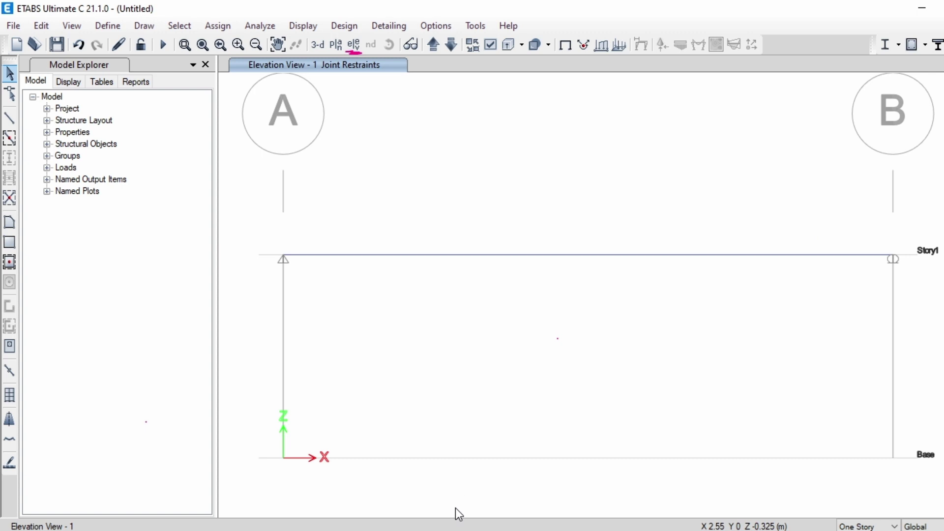
Switch to the PowerPoint beam slide, handwrite and underline "UVL" above the load diagram, and return to ETABS.
key(alt+Tab)
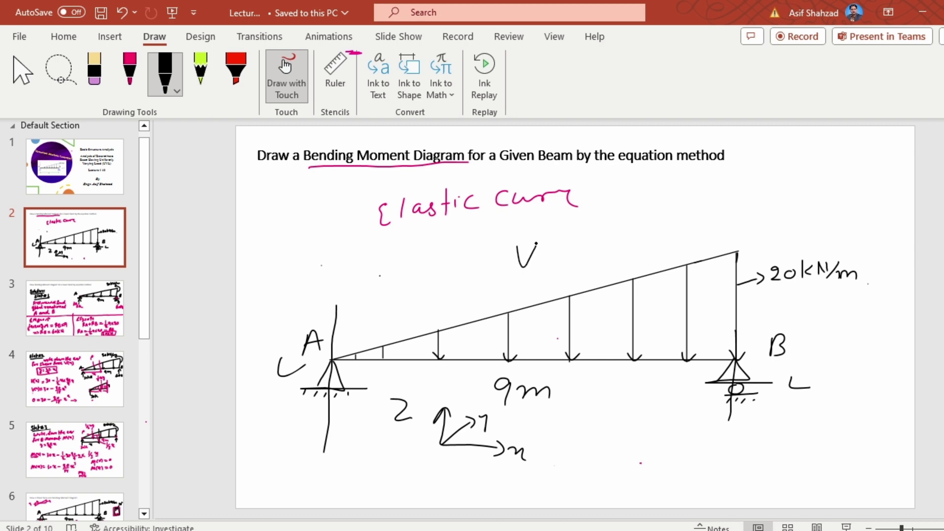
drag(542, 244, 561, 244)
drag(484, 260, 582, 279)
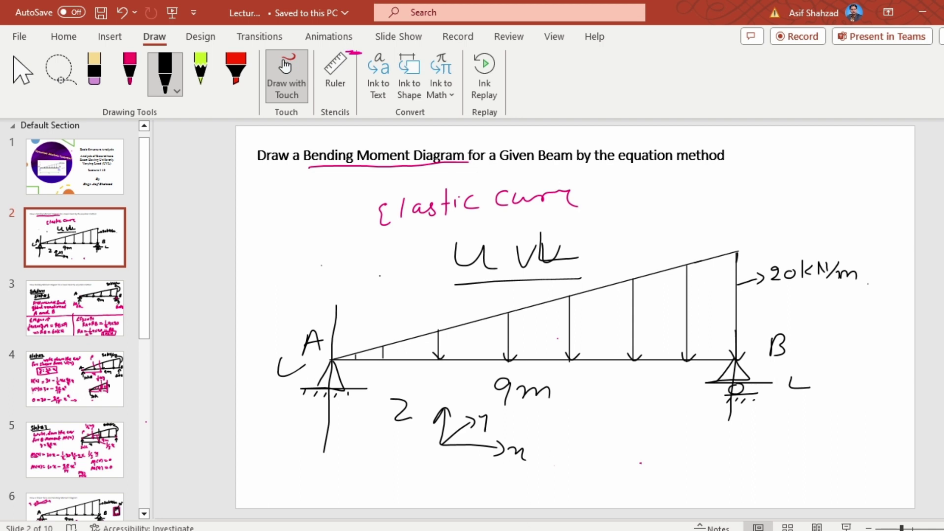
key(alt+Tab)
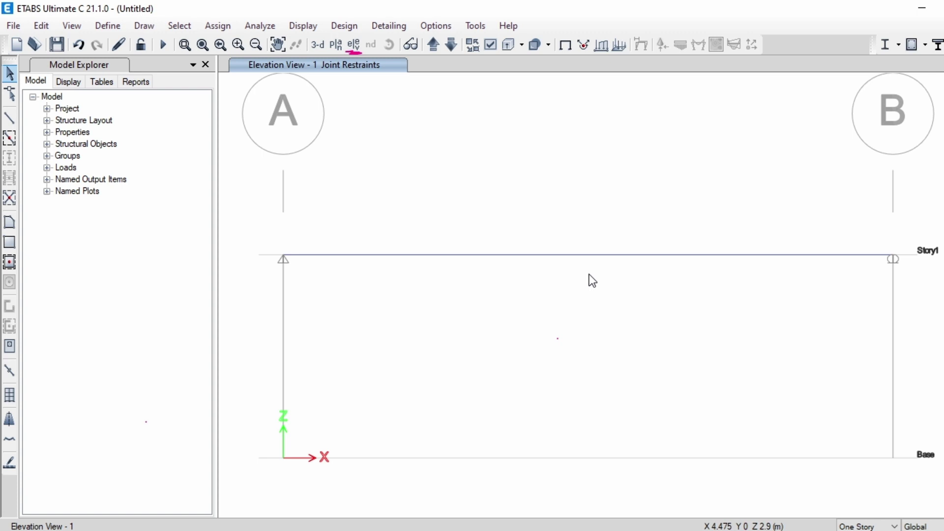
Select the Story1 beam and open the distributed frame load assignment for it.
drag(598, 283, 518, 226)
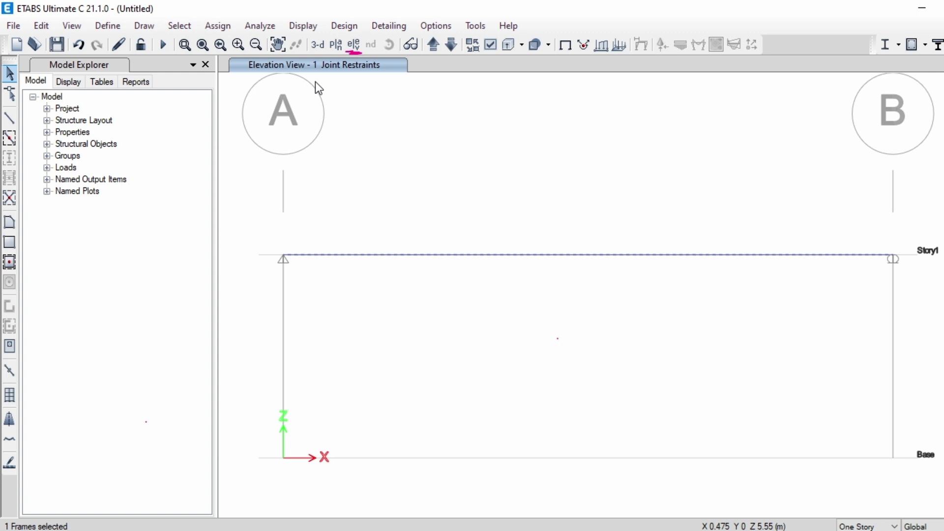
click(227, 28)
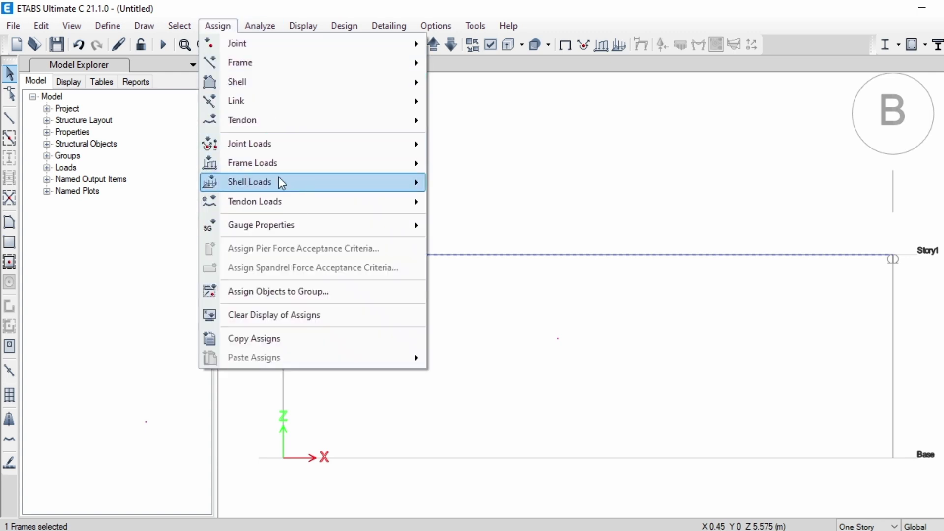
mouse_move(276, 152)
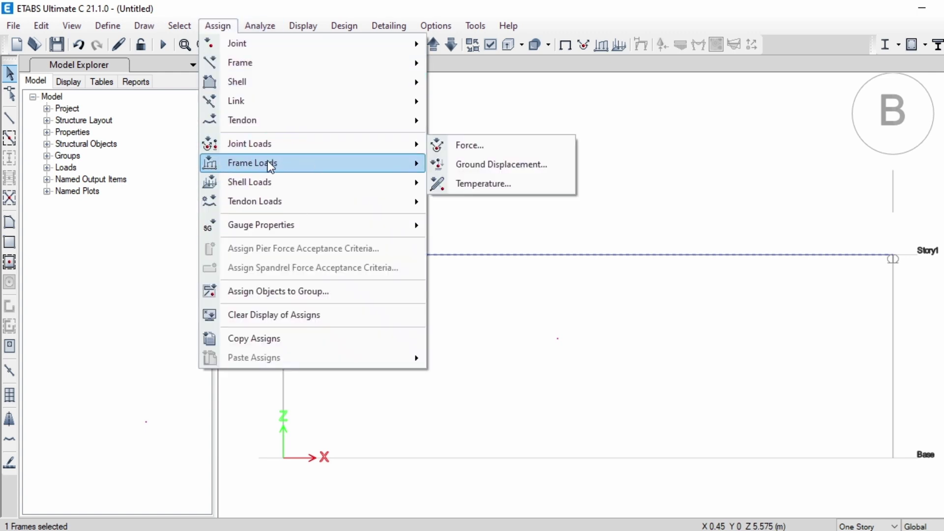
mouse_move(264, 186)
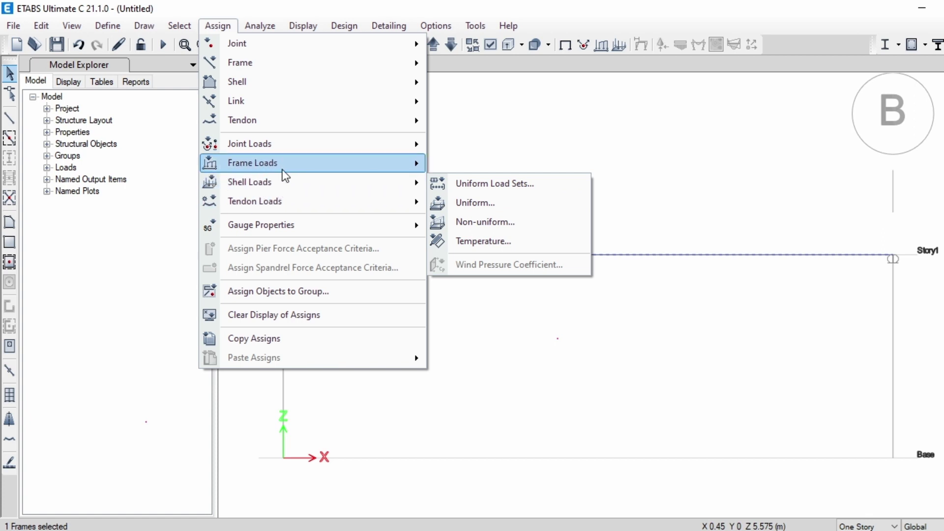
mouse_move(282, 171)
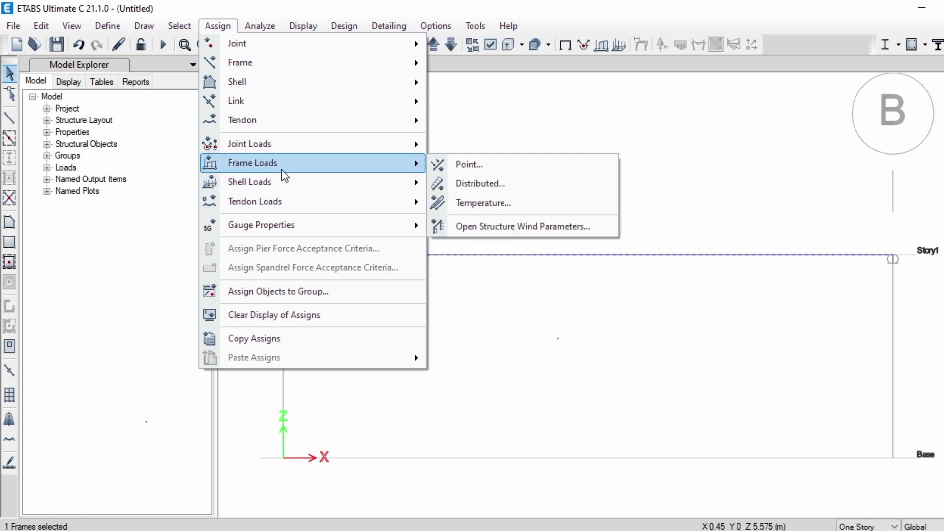
click(481, 185)
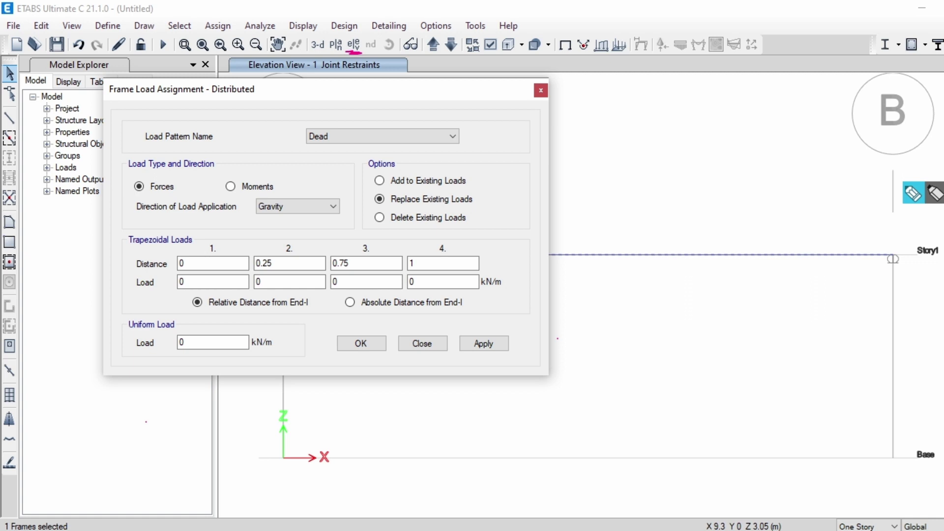
Sketch a uniform and a triangular load over the beam with the pen, and circle the uniform and trapezoidal load inputs.
click(907, 194)
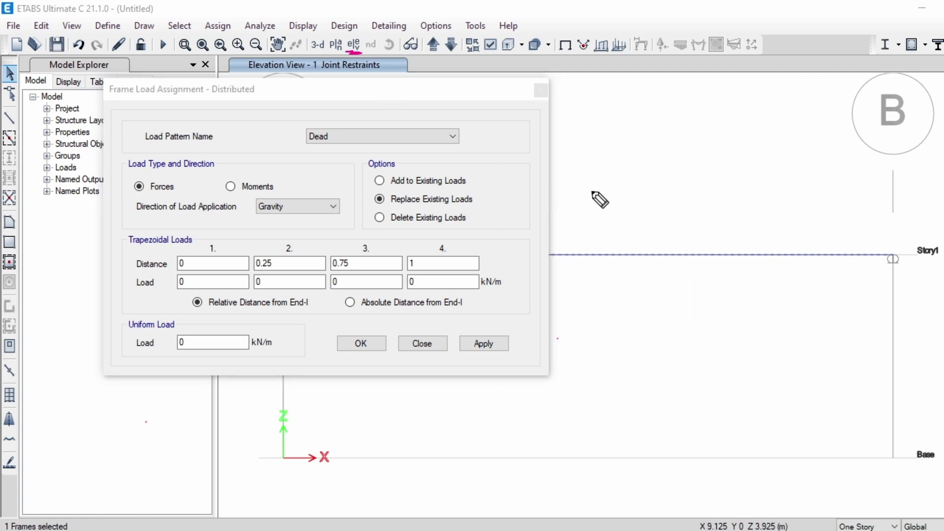
drag(593, 253, 859, 248)
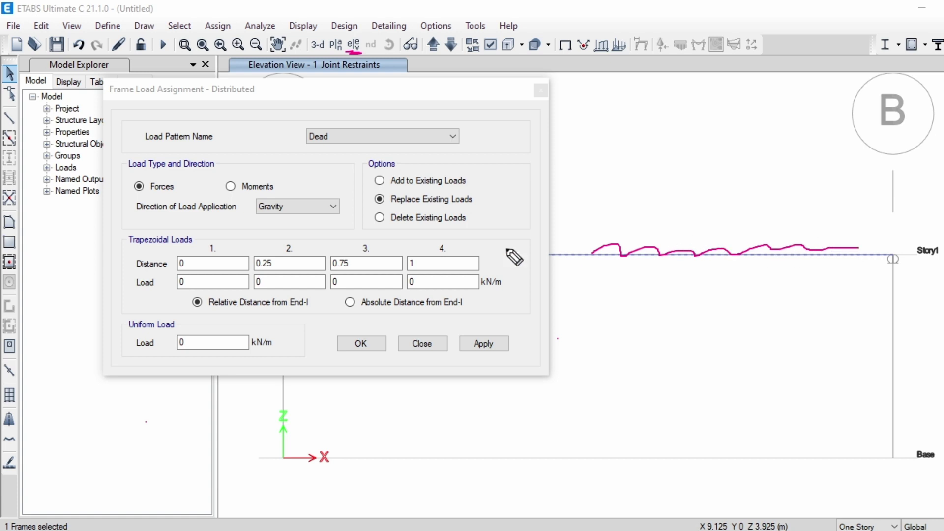
mouse_move(183, 311)
mouse_down()
mouse_move(125, 355)
mouse_move(295, 359)
mouse_move(150, 306)
mouse_move(181, 334)
mouse_up()
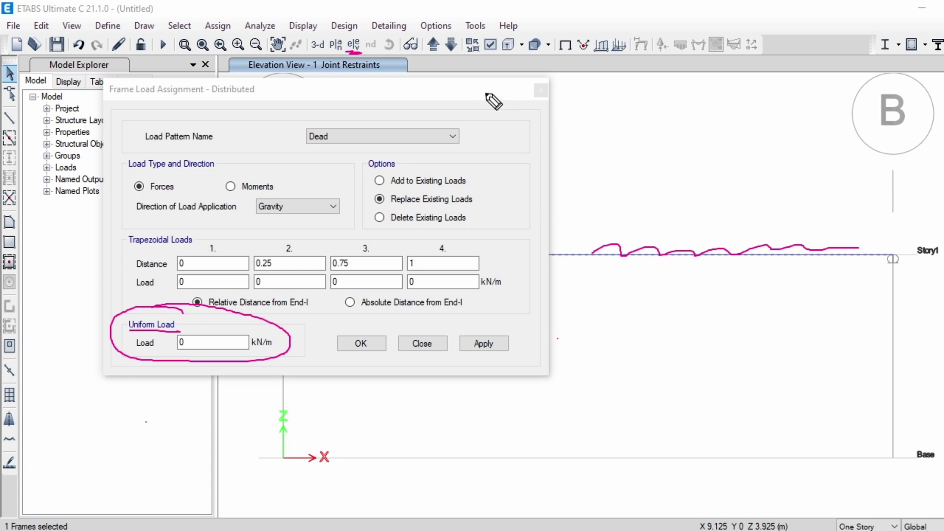
mouse_move(597, 240)
mouse_down()
mouse_move(578, 252)
mouse_move(795, 148)
mouse_move(757, 212)
mouse_move(696, 211)
mouse_up()
mouse_move(333, 239)
mouse_down()
mouse_move(259, 239)
mouse_move(167, 285)
mouse_move(415, 294)
mouse_move(421, 240)
mouse_move(317, 237)
mouse_up()
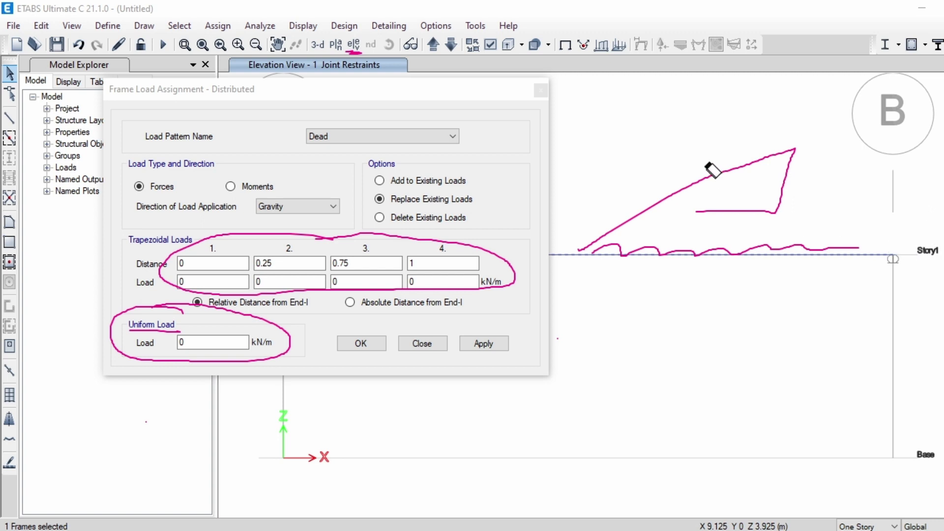
Erase the pen sketches over the beam and draw a trapezoidal load shape ending at grid B instead.
mouse_move(700, 161)
mouse_down()
mouse_move(719, 239)
mouse_move(779, 254)
mouse_up()
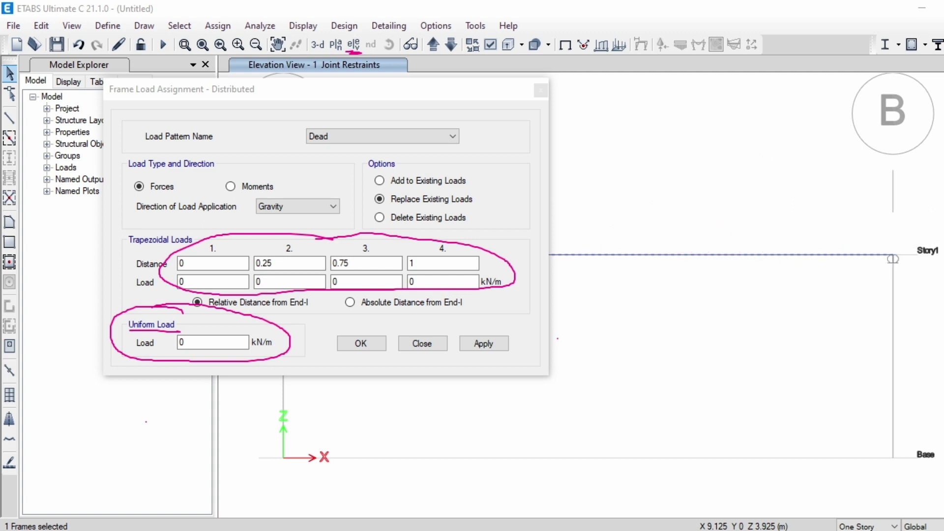
mouse_move(943, 192)
click(914, 197)
mouse_move(631, 254)
mouse_down()
mouse_move(631, 203)
mouse_move(892, 169)
mouse_move(887, 253)
mouse_up()
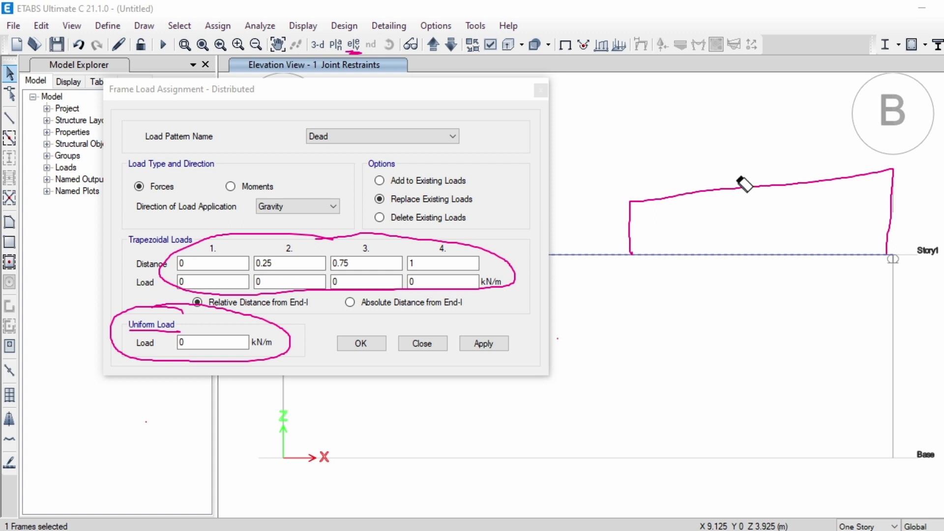
Erase all remaining pen marks and close the distributed load assignment without applying a load.
click(744, 185)
click(511, 265)
click(289, 334)
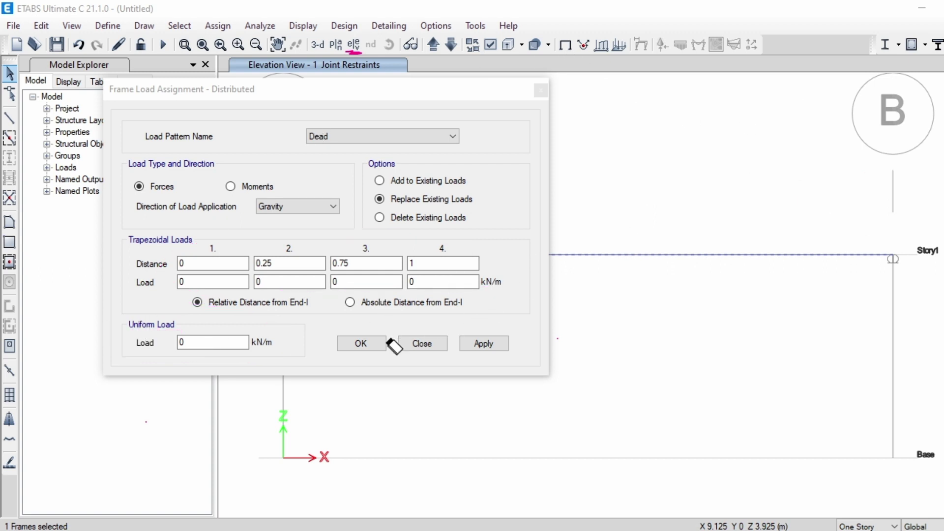
click(870, 171)
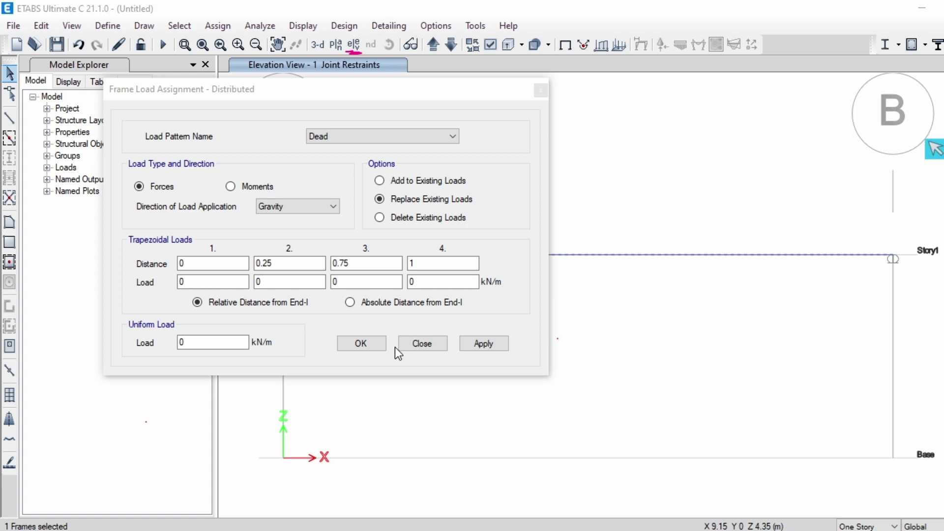
click(432, 343)
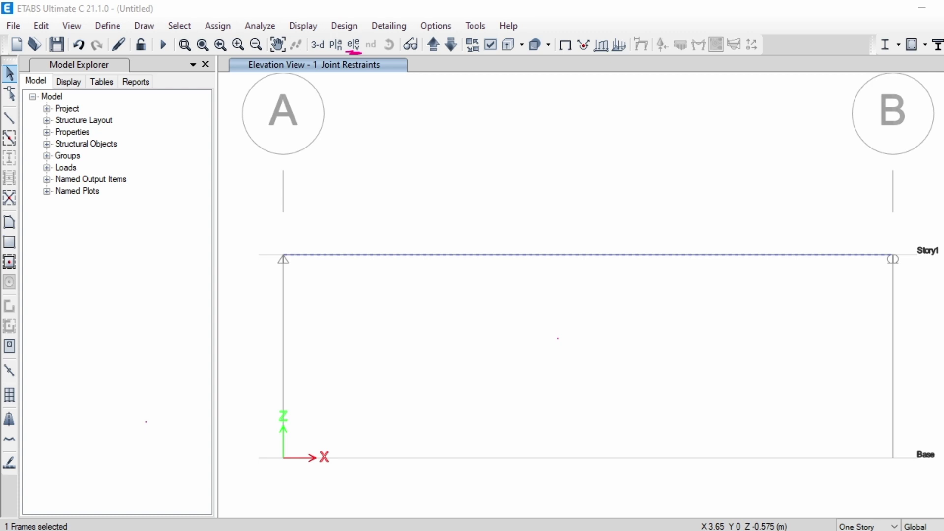
Underline the 20 kN/m load on the PowerPoint slide, and reopen the distributed frame load assignment for the selected beam in ETABS.
click(424, 530)
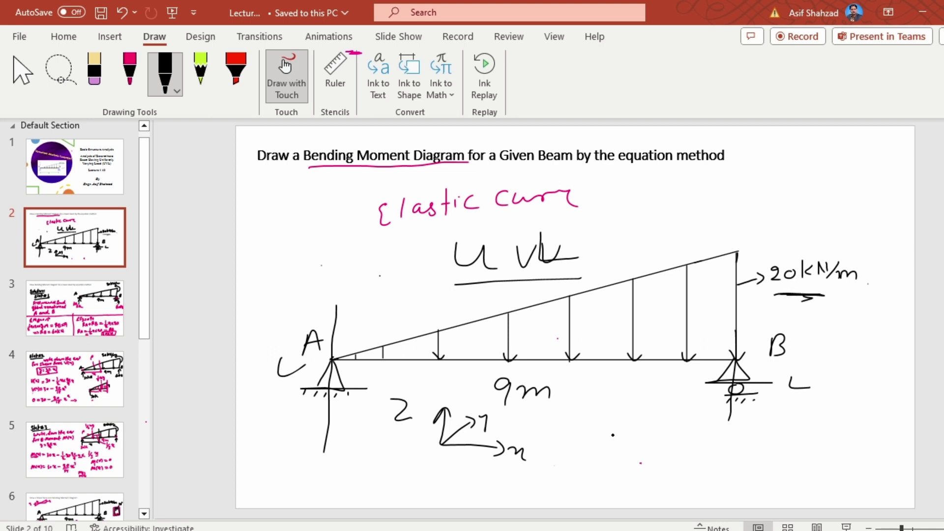
click(471, 530)
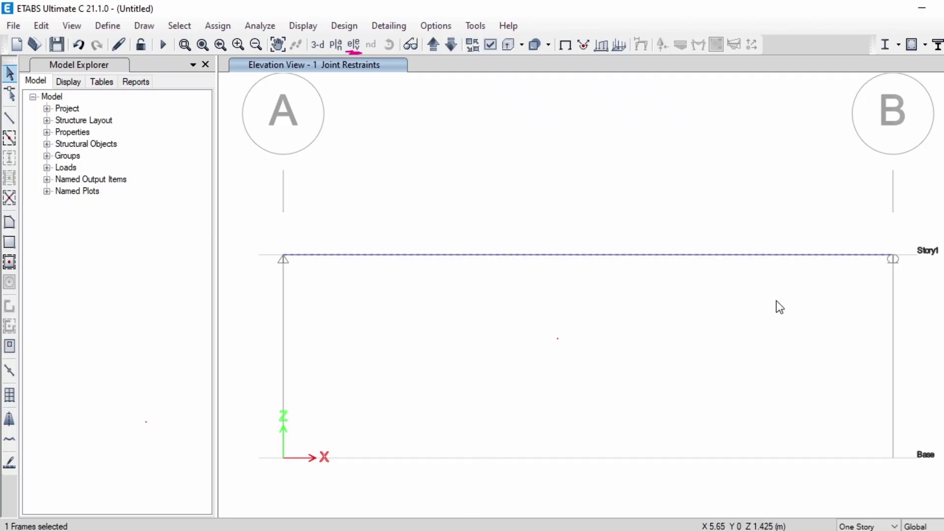
click(207, 29)
click(205, 25)
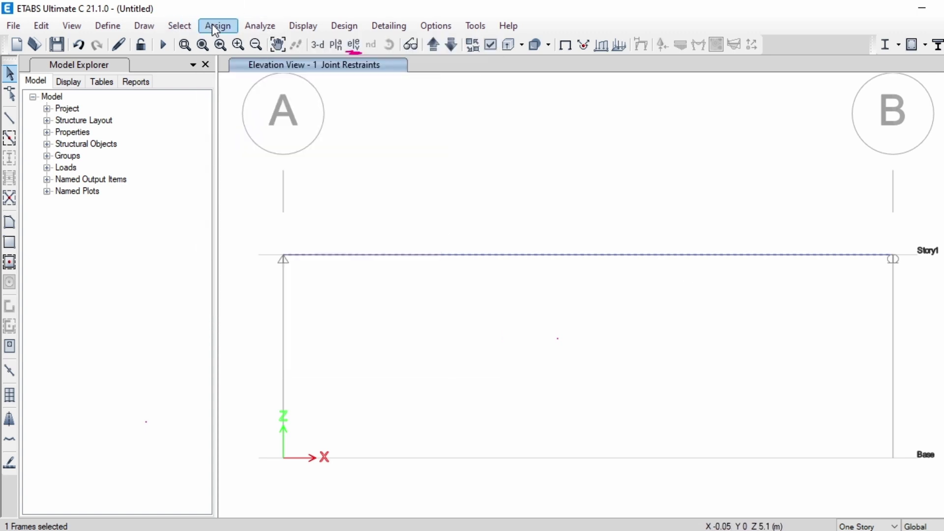
click(215, 27)
mouse_move(364, 164)
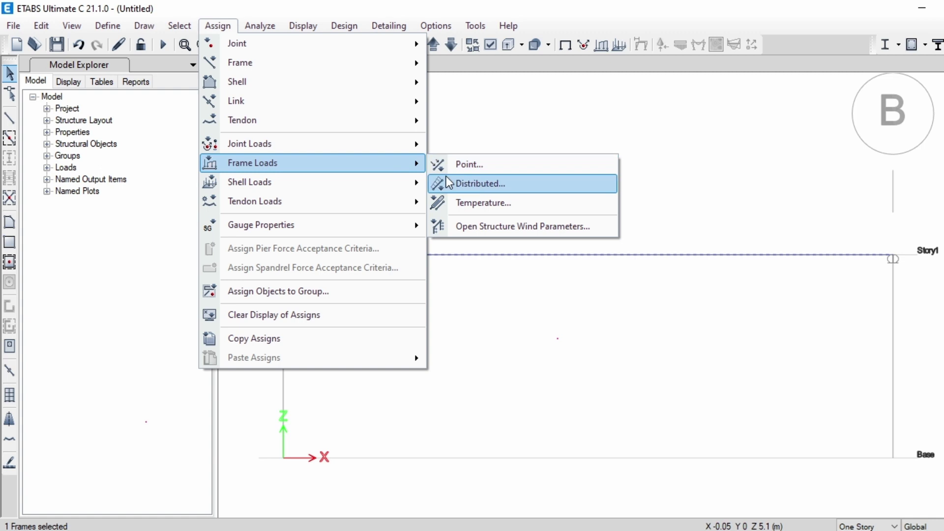
click(463, 170)
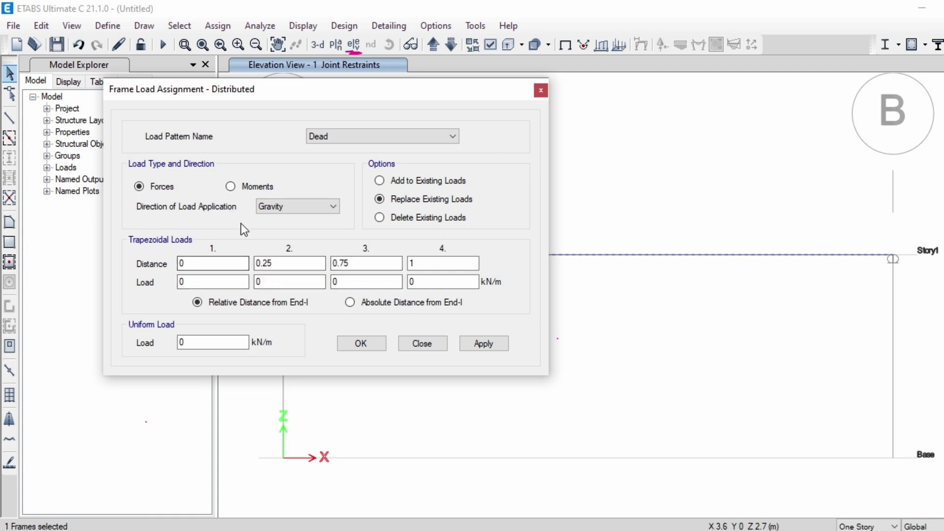
click(191, 281)
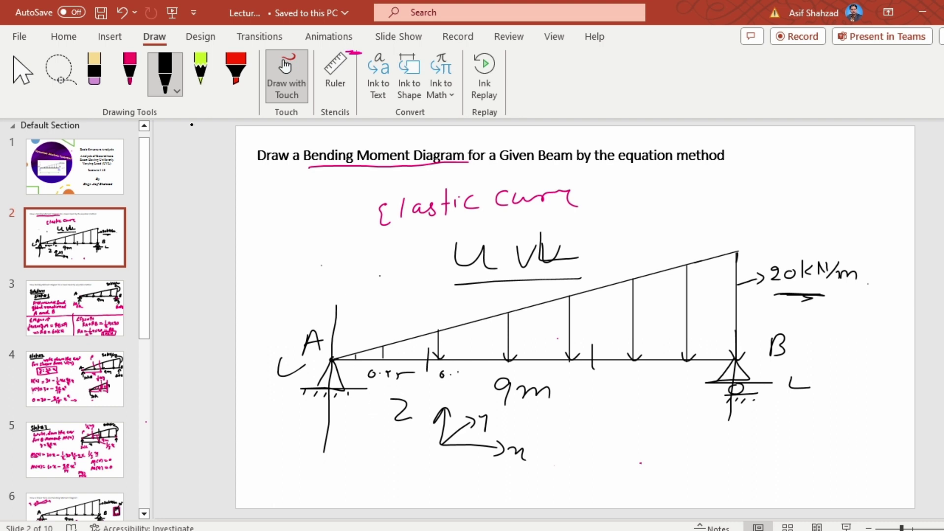
On the PowerPoint slide, erase the notes under the beam and mark relative distances 0, 0.25, 0.5 and 0.75 with pink labels and vertical lines.
click(86, 90)
mouse_move(545, 362)
mouse_down()
mouse_move(552, 388)
mouse_move(431, 414)
mouse_move(509, 454)
mouse_move(460, 372)
mouse_move(366, 374)
mouse_up()
click(129, 72)
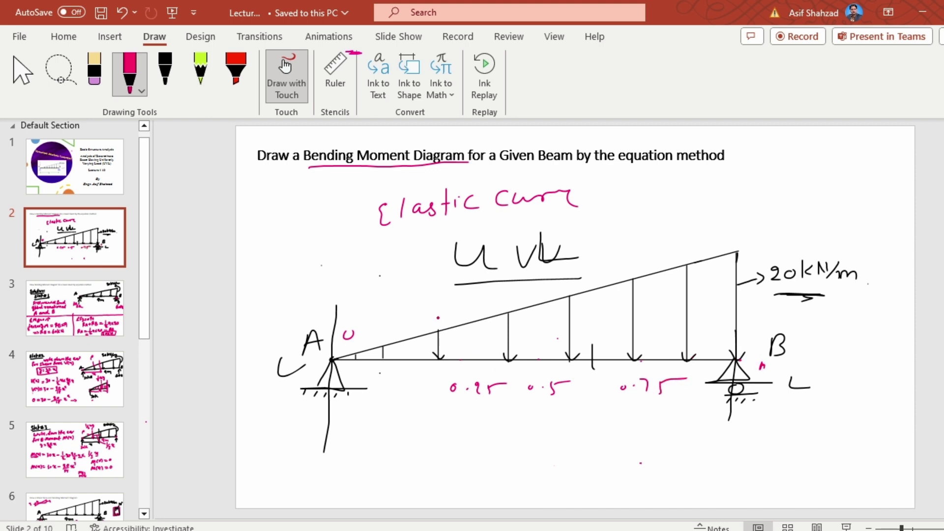
drag(443, 300, 429, 409)
drag(538, 306, 530, 419)
drag(640, 285, 623, 451)
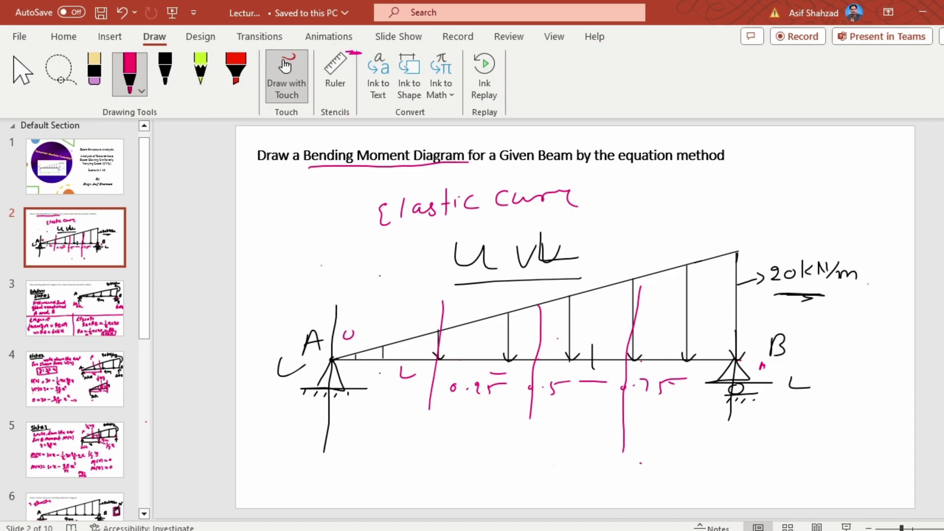
Try to assign a Dead trapezoidal load on the beam with 20 kN/m at relative distance 1, then undo it.
key(alt+Tab)
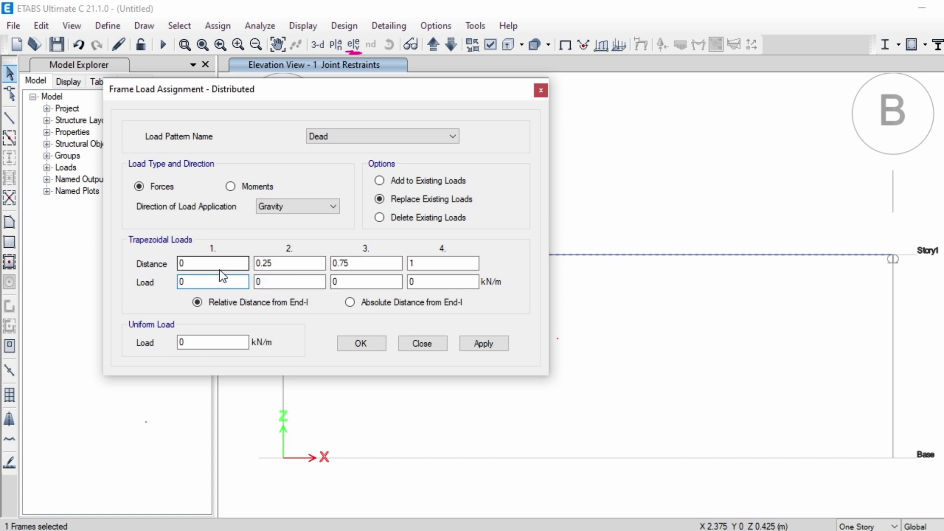
click(409, 281)
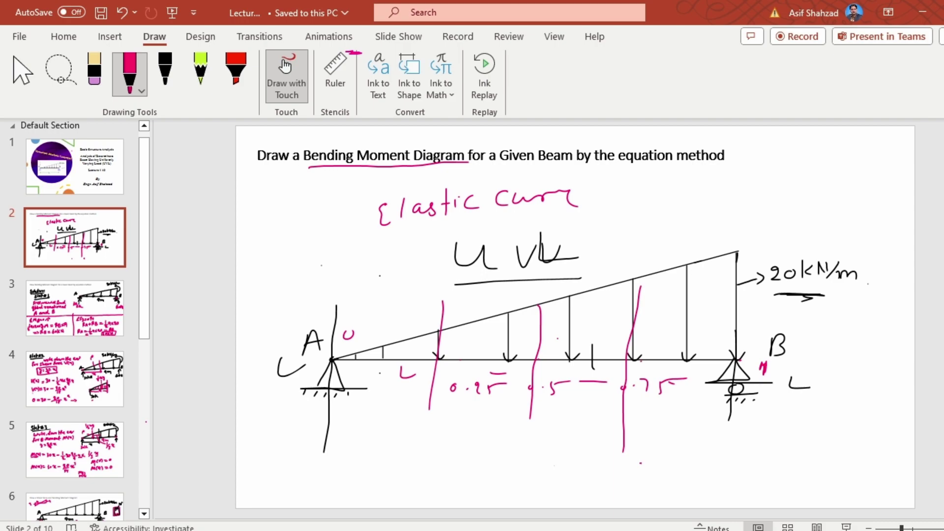
key(alt+Tab)
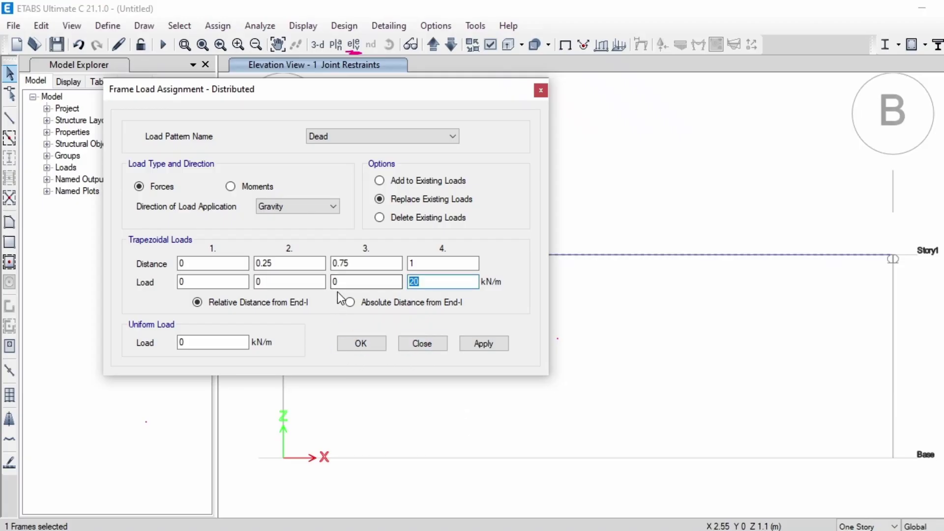
click(372, 342)
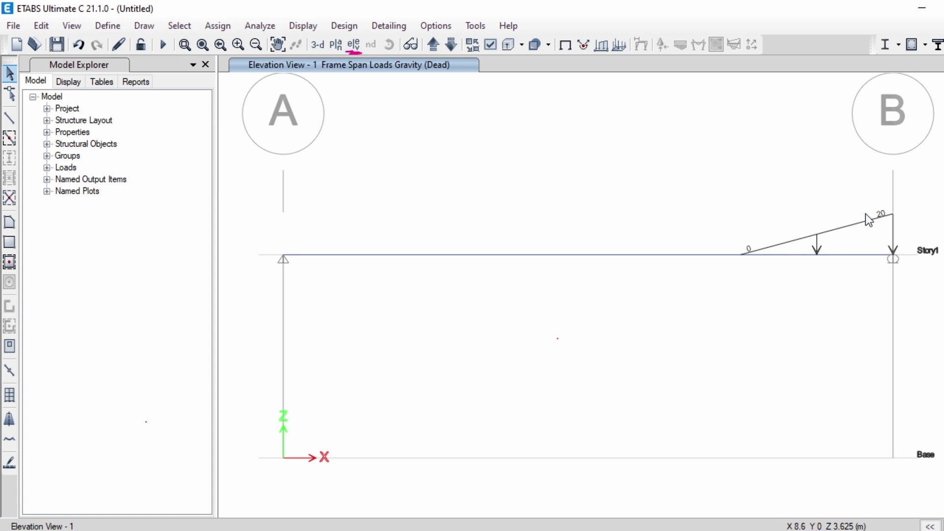
click(837, 216)
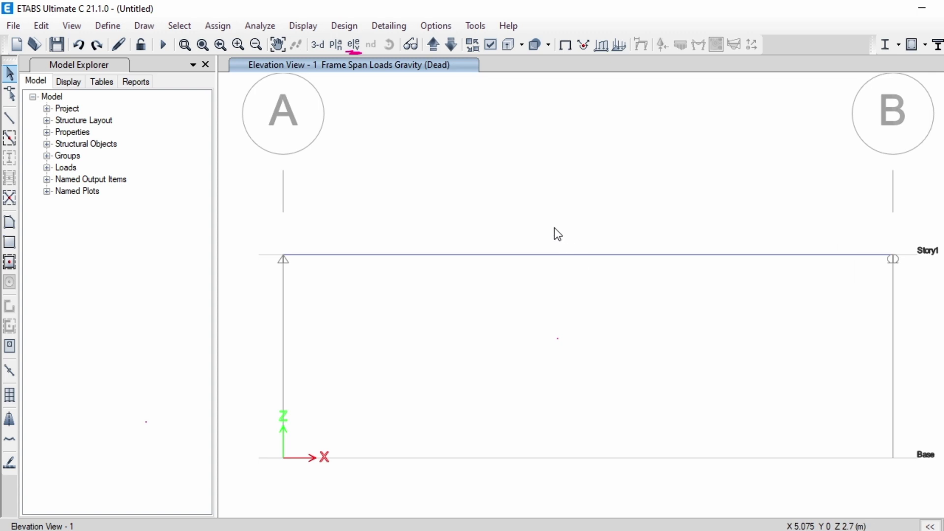
Reopen the distributed load assignment for the beam and set the second load point to distance 1 with 30 kN/m.
drag(626, 274, 551, 223)
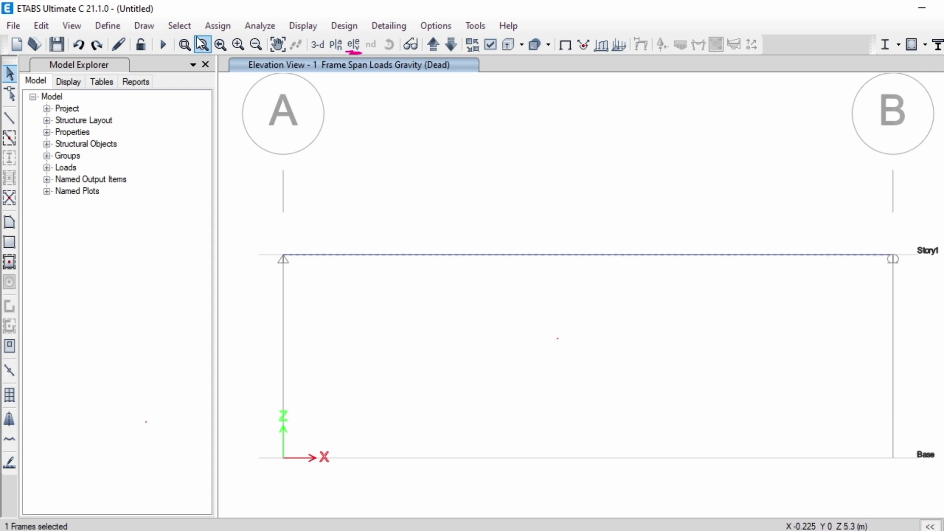
click(216, 26)
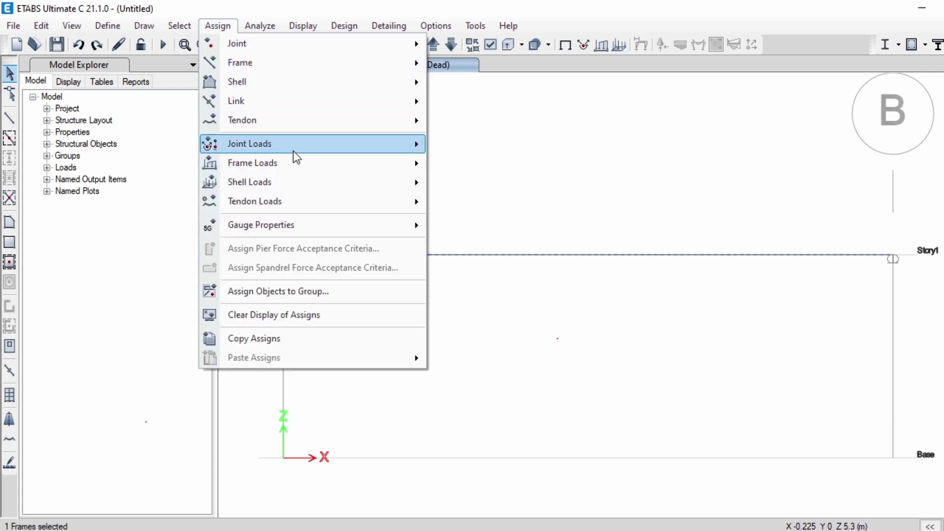
mouse_move(307, 158)
click(472, 183)
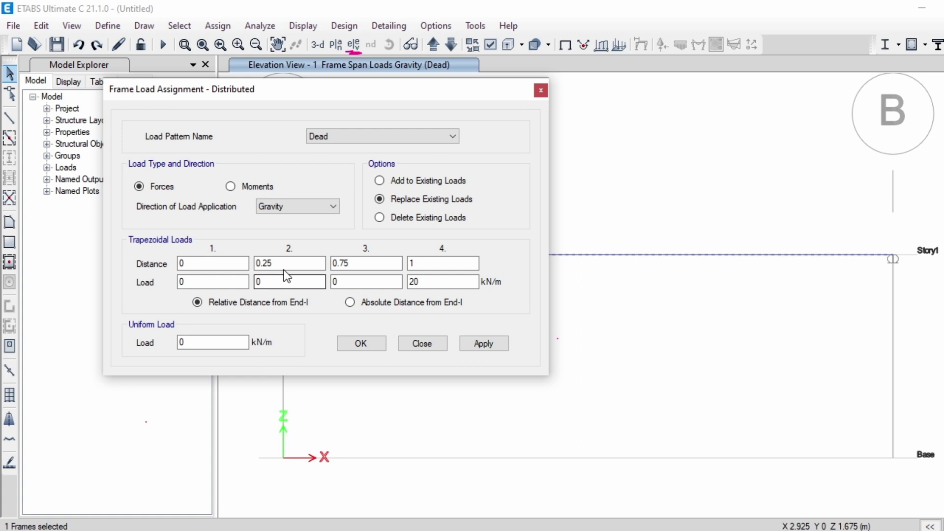
double_click(275, 264)
text(1)
double_click(271, 285)
text(30)
Set the relative distances of the third and fourth load points to 0.
double_click(358, 264)
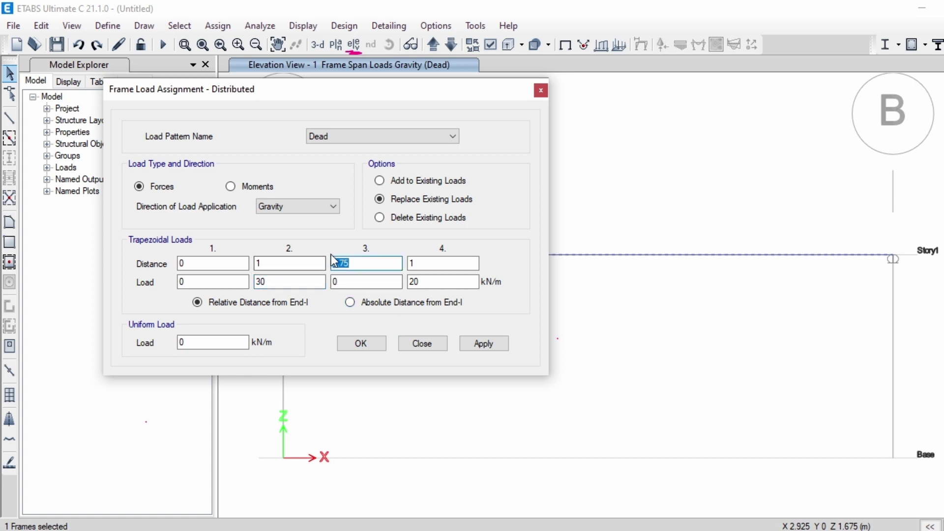
text(00)
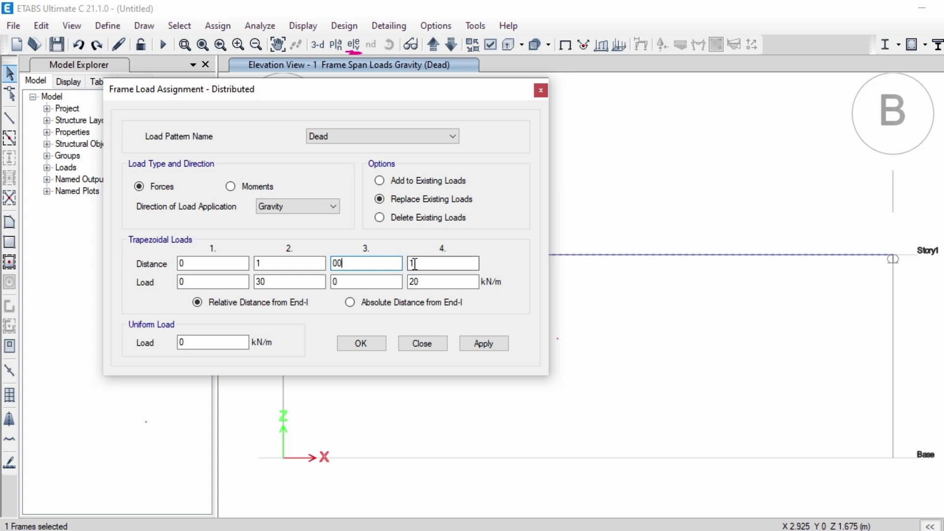
click(418, 264)
text(0)
key(BackSpace)
key(BackSpace)
text(0)
click(349, 264)
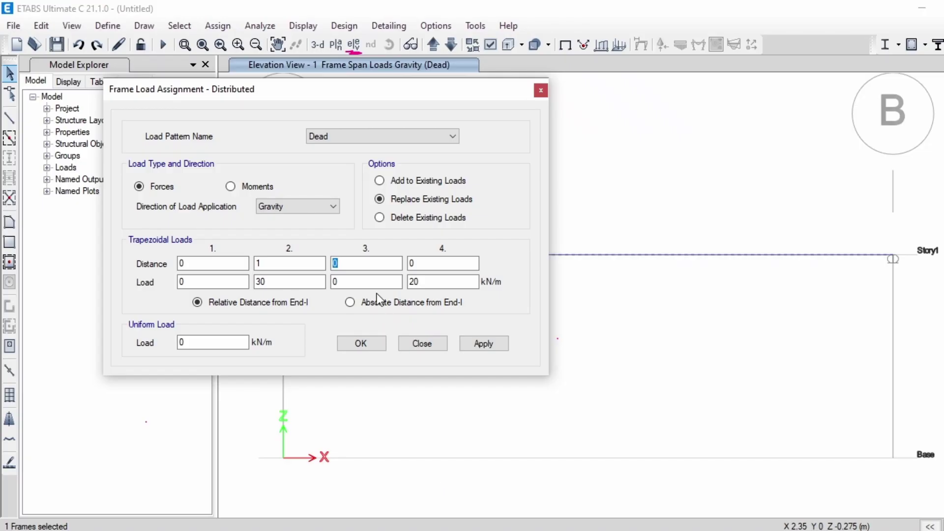
Set the second point's load to 20 kN/m and the fourth point's load to 0.
click(260, 282)
key(BackSpace)
text(2)
click(435, 280)
key(BackSpace)
key(BackSpace)
text(0)
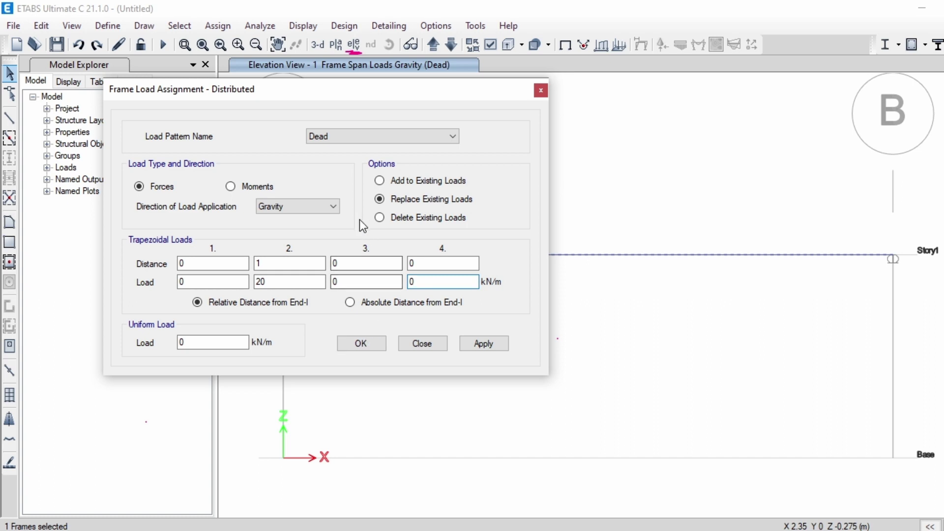
Choose the Live load pattern and assign the trapezoidal load to the beam.
click(338, 138)
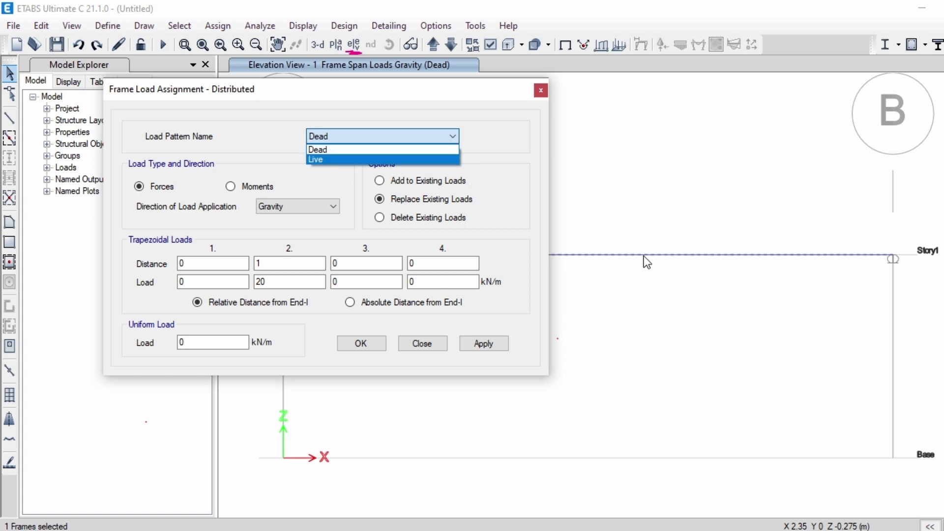
click(323, 159)
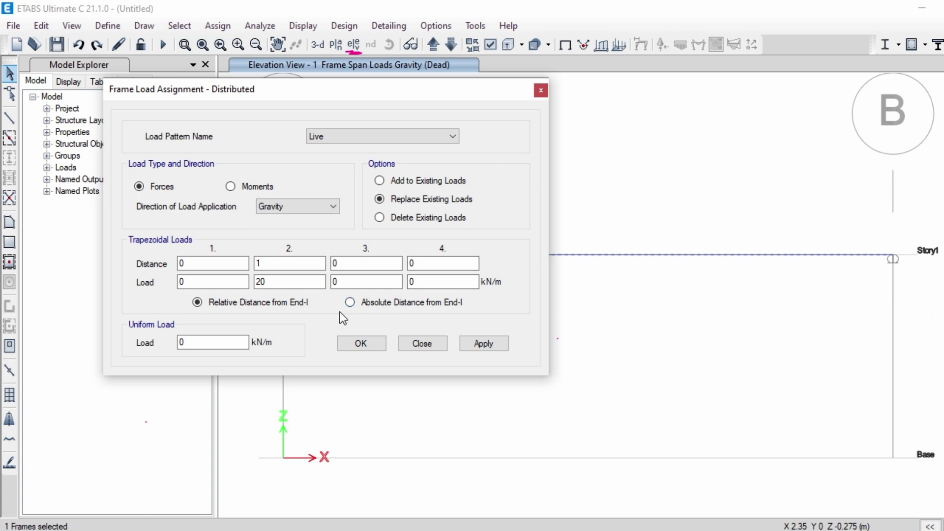
click(355, 343)
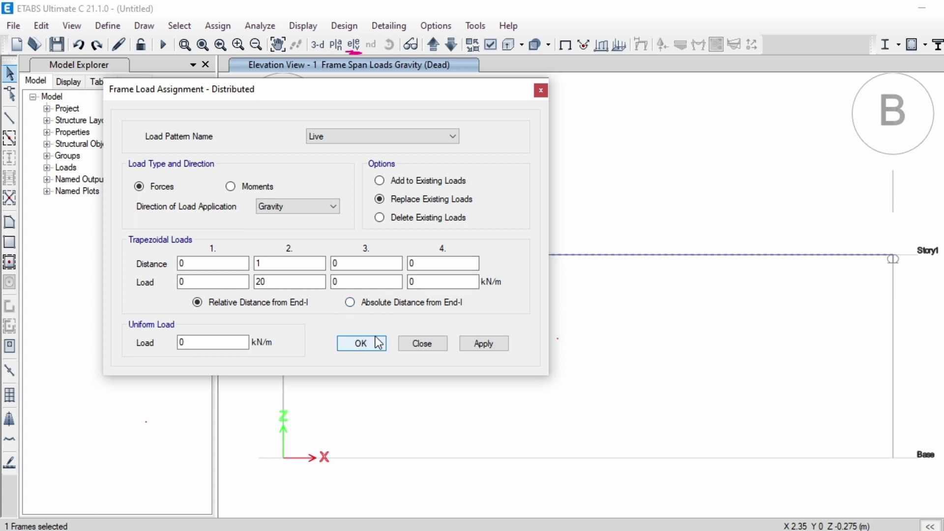
click(361, 345)
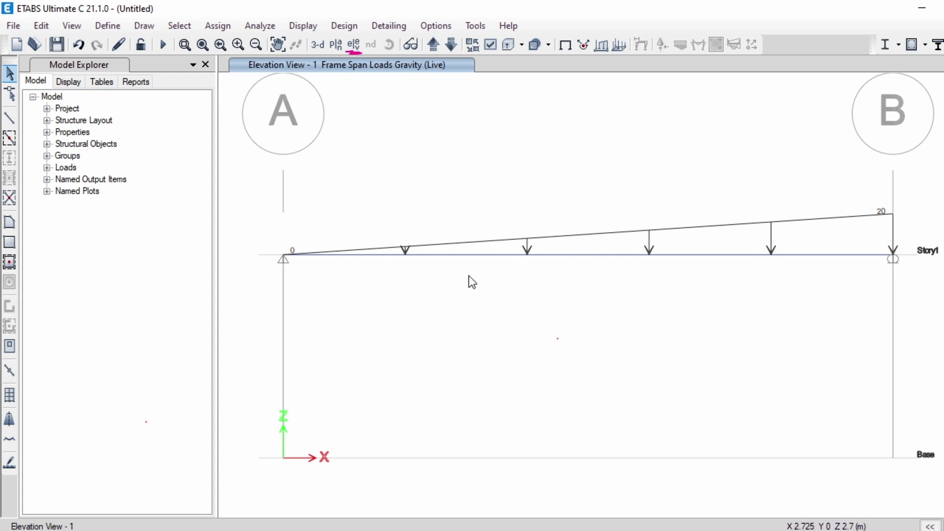
Compare with the PowerPoint slide, and in ETABS sketch pink upward reaction arrows labelled 30 at support A and 60k at support B.
key(alt+Tab)
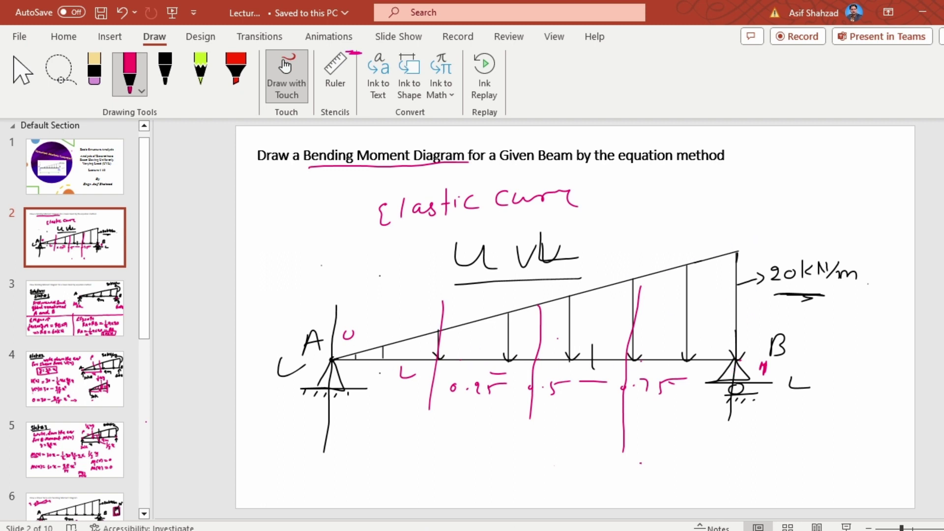
key(alt+Tab)
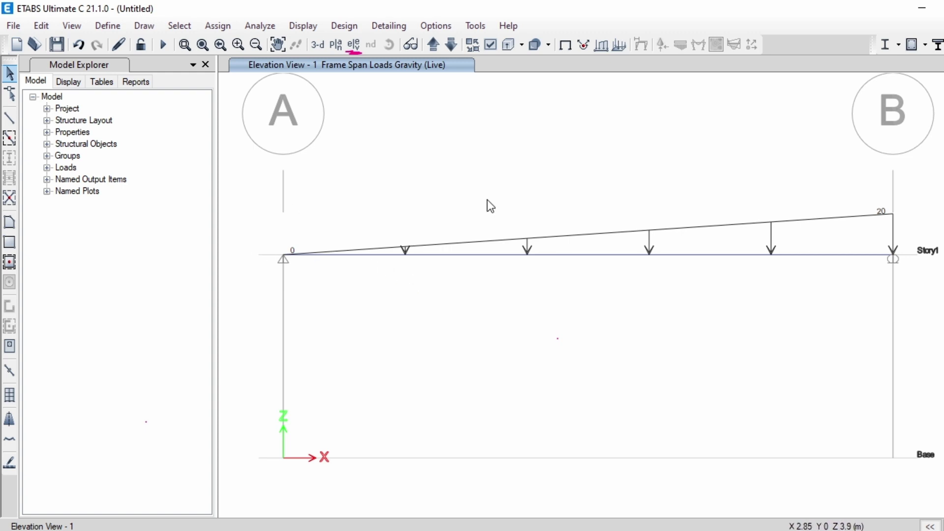
key(ctrl+alt+d)
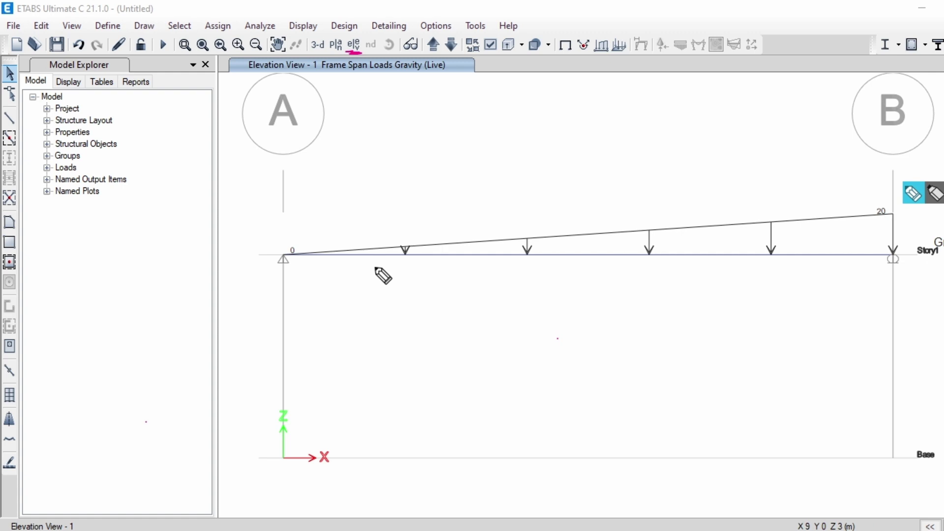
mouse_move(277, 311)
mouse_down()
mouse_move(282, 275)
mouse_move(292, 312)
mouse_move(314, 301)
mouse_up()
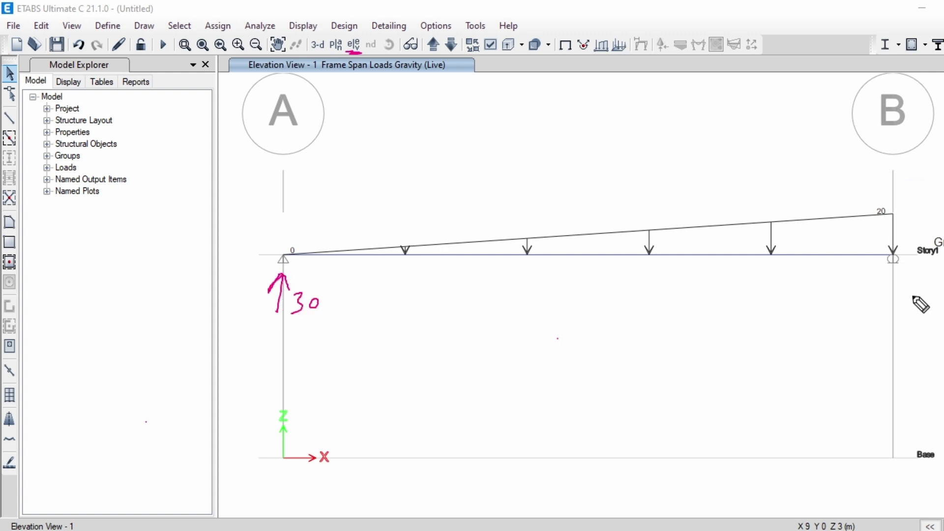
mouse_move(889, 308)
mouse_down()
mouse_move(894, 274)
mouse_move(903, 309)
mouse_move(920, 301)
mouse_move(935, 310)
mouse_up()
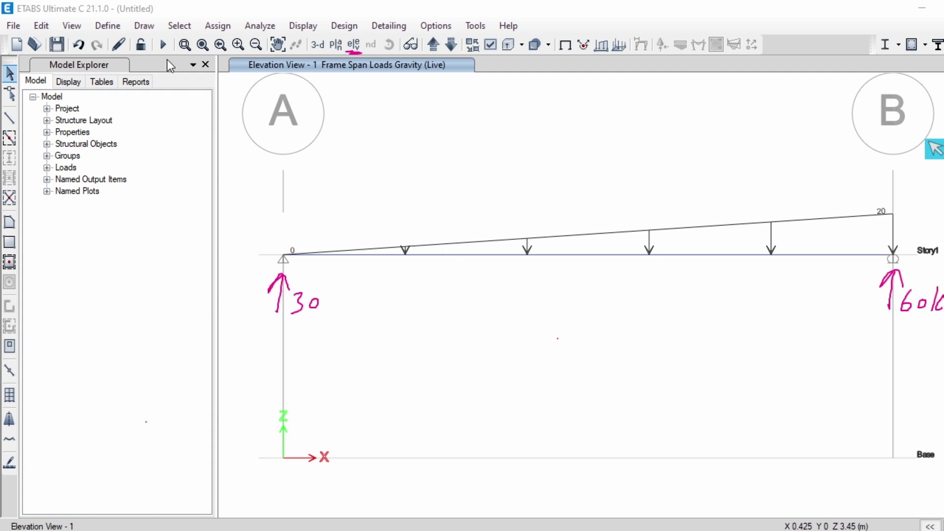
Run the analysis, saving the model over the existing Beam with UVL file, and dismiss the analysis messages.
click(170, 47)
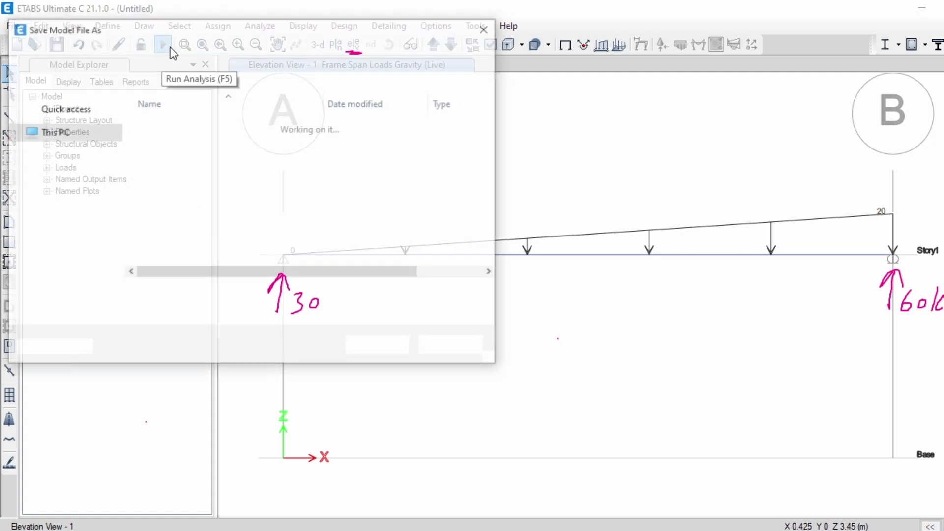
double_click(172, 126)
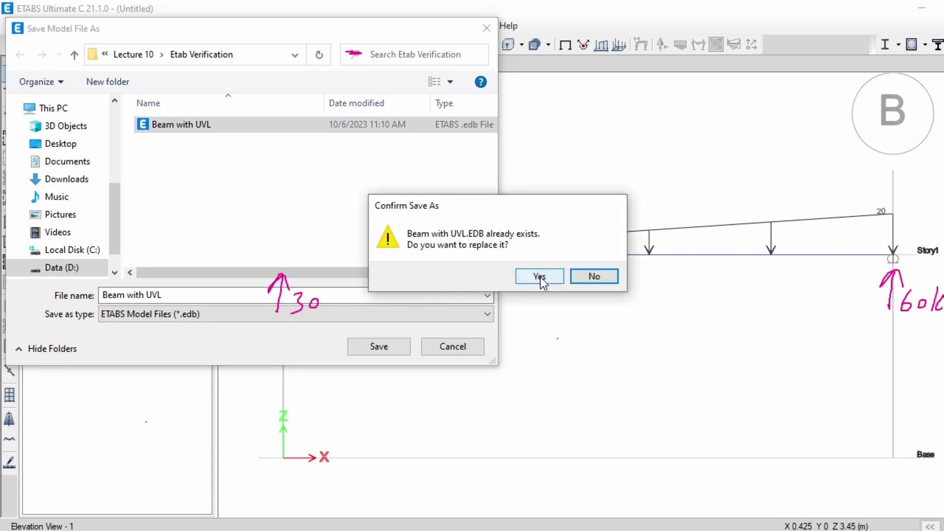
click(539, 277)
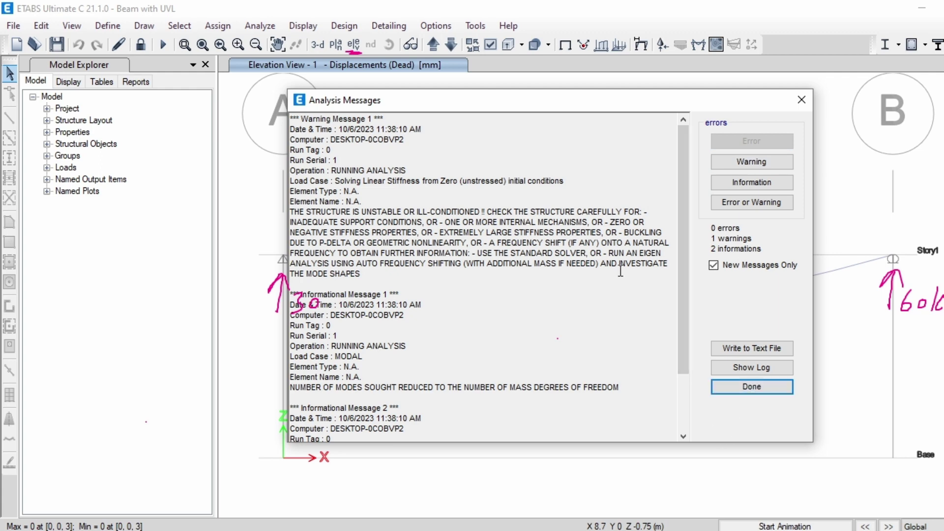
click(759, 385)
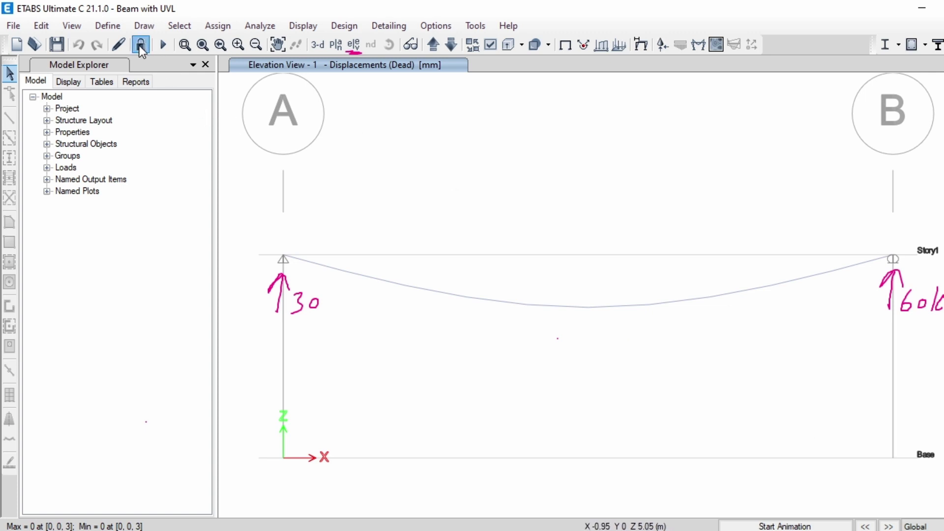
Unlock the model, limit the active degrees of freedom to the XZ Plane, and rerun the analysis.
click(140, 45)
click(528, 333)
click(262, 26)
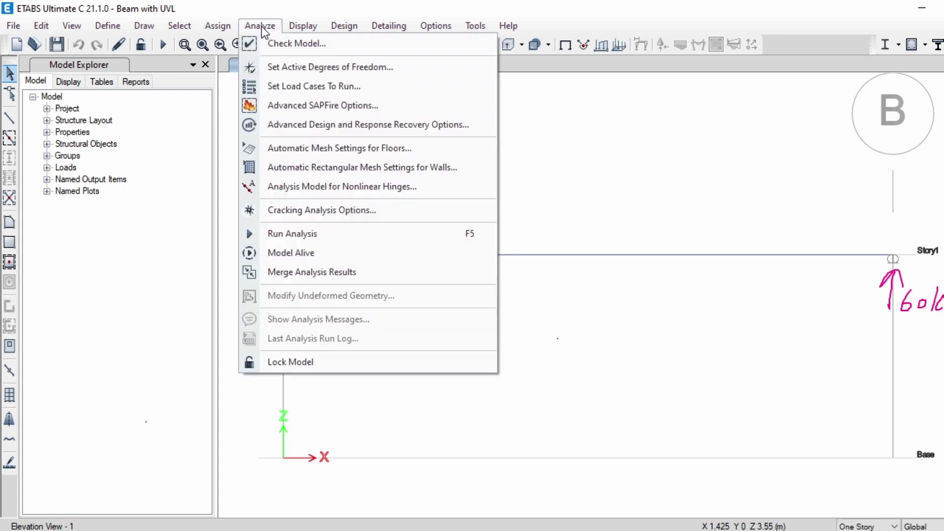
click(278, 66)
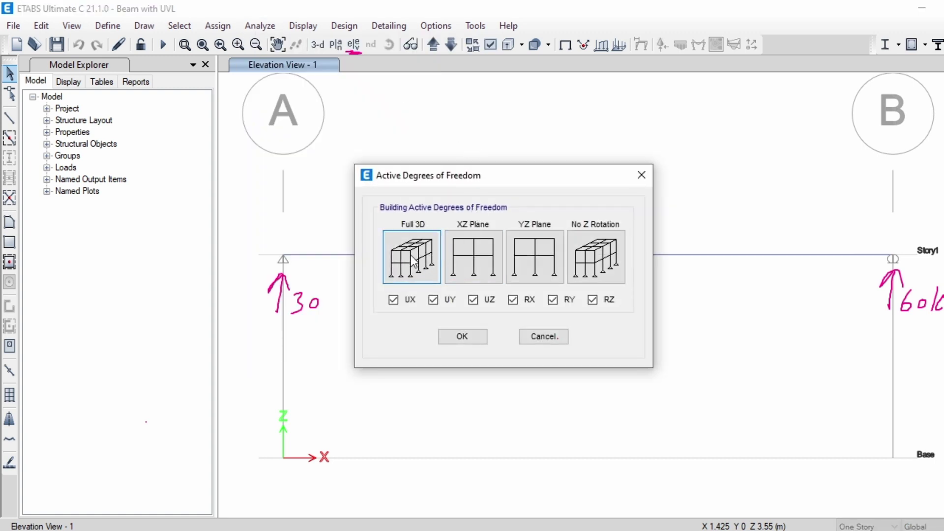
click(480, 260)
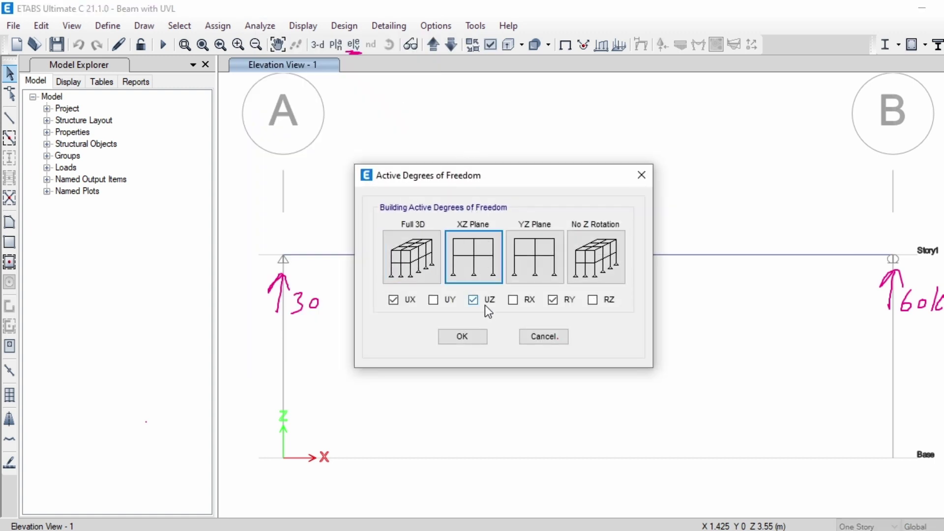
click(470, 337)
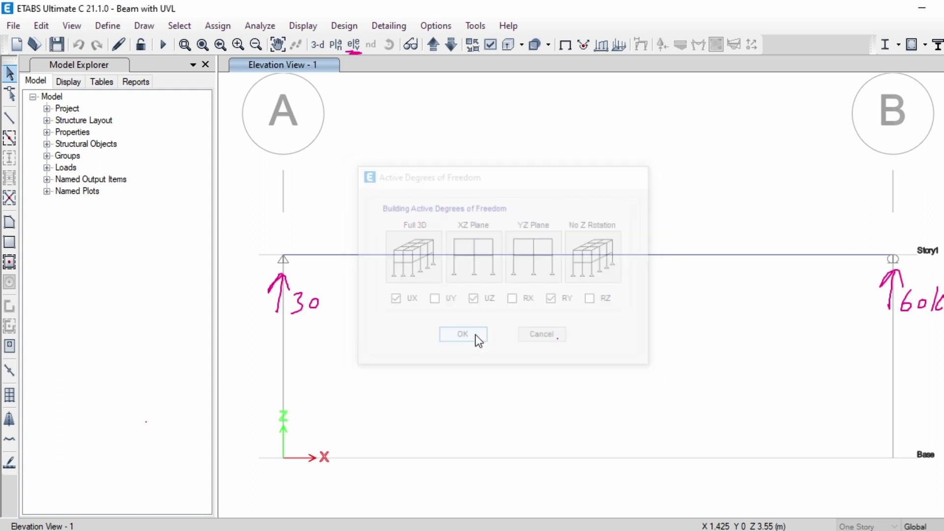
click(164, 48)
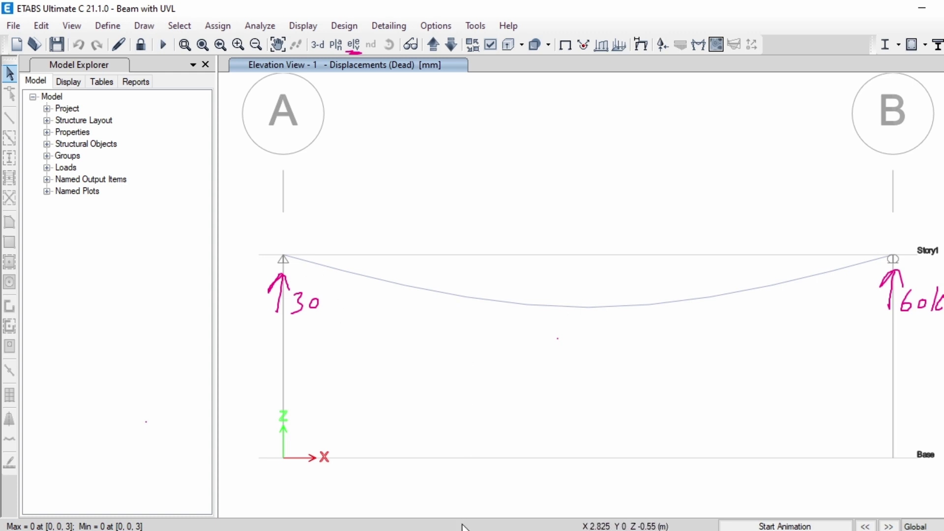
Switch to PowerPoint and examine the support reactions, shear force and bending moment diagrams on slide 7.
click(399, 530)
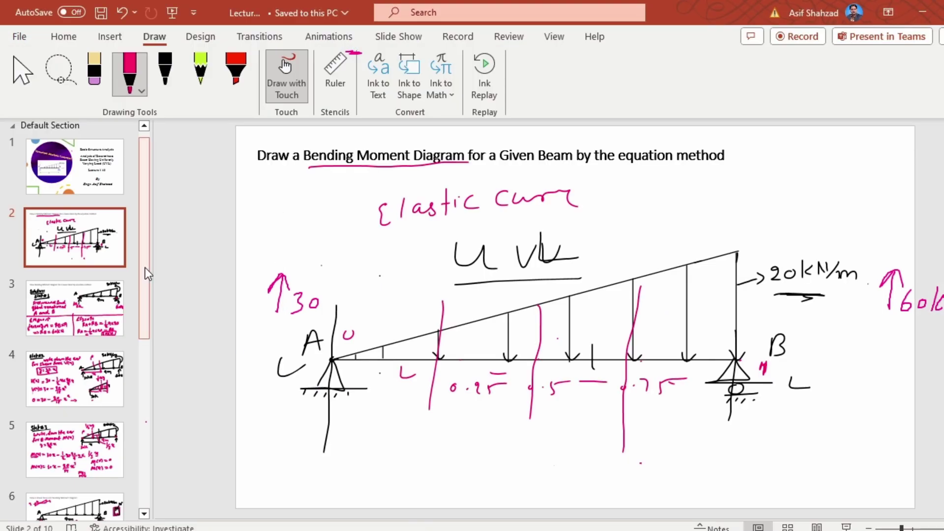
drag(146, 266, 137, 379)
click(97, 325)
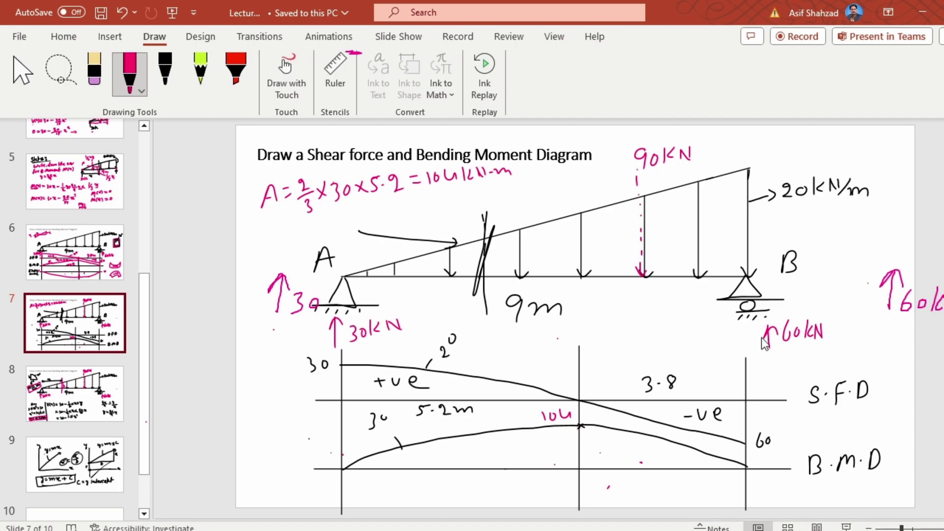
Switch back to ETABS and display the vertical Fz point reactions as arrows for the Live load case.
key(alt+Tab)
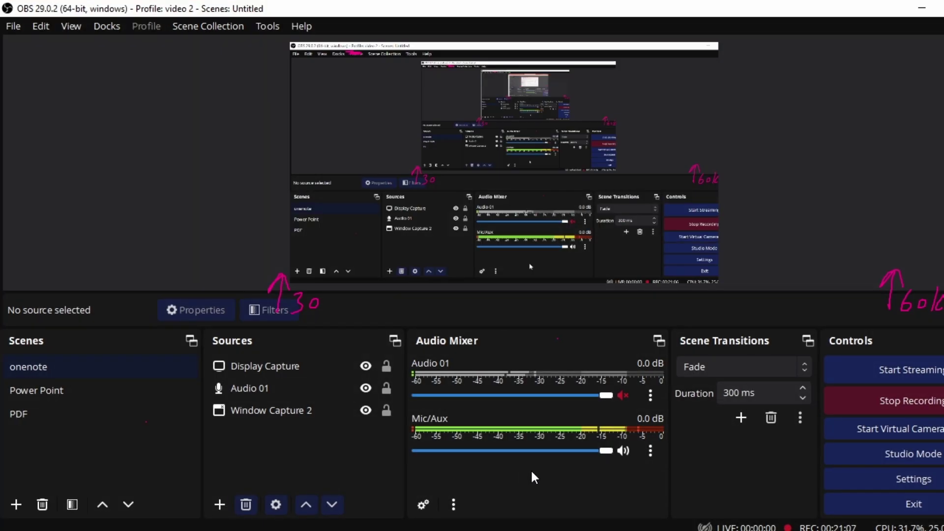
key(alt+Tab)
key(alt+Tab)
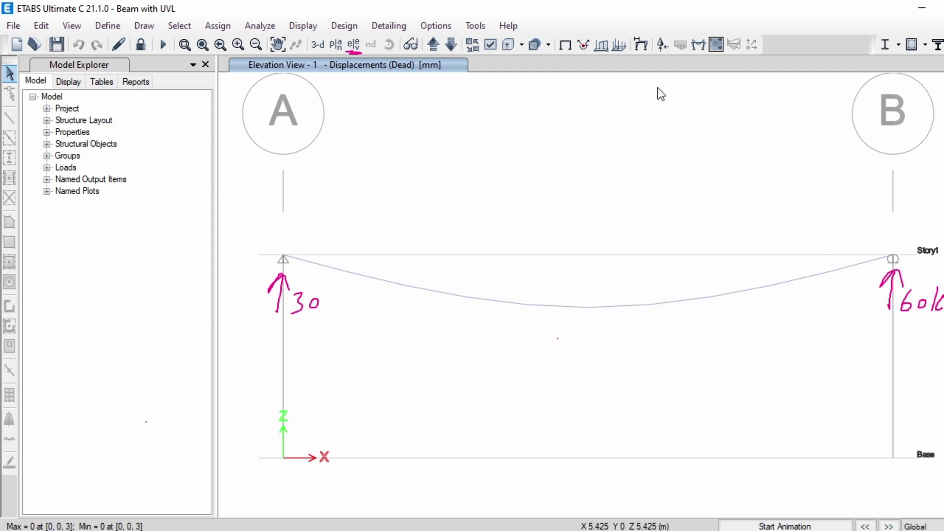
click(663, 48)
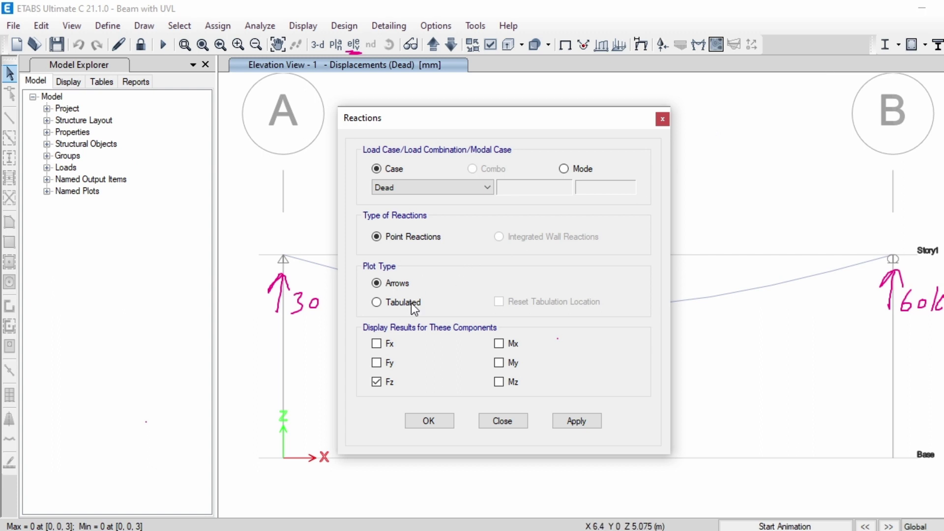
click(412, 189)
click(425, 207)
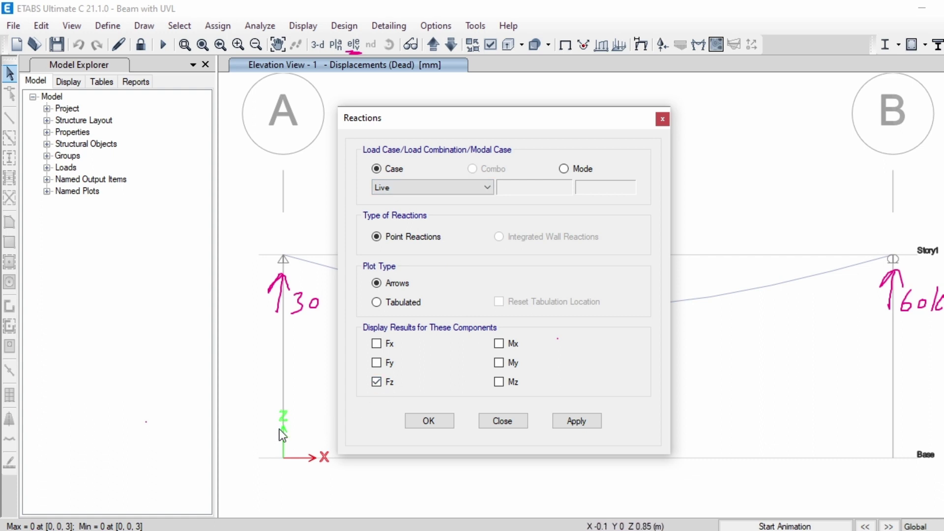
click(436, 420)
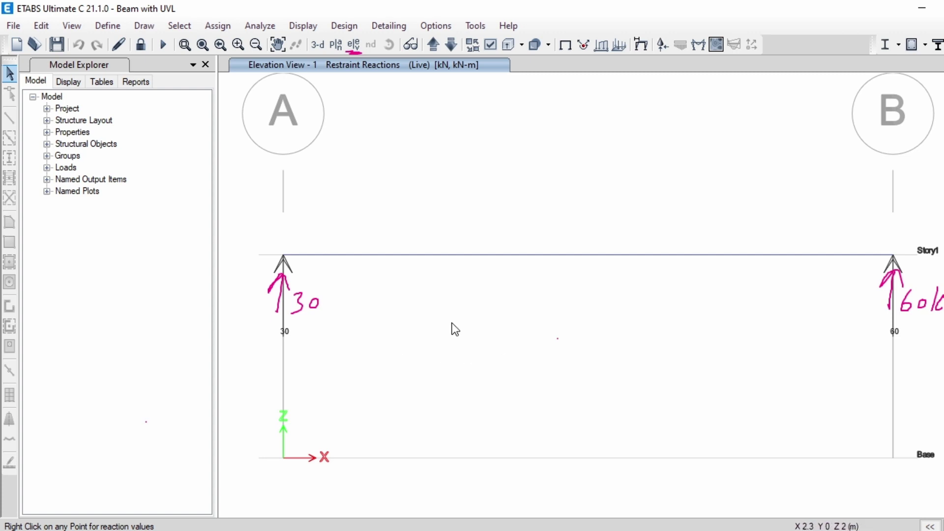
Display the filled Moment 3-3 diagram for the Live case with controlling-station values, and compare it with the bending moment on the PowerPoint slide.
click(701, 49)
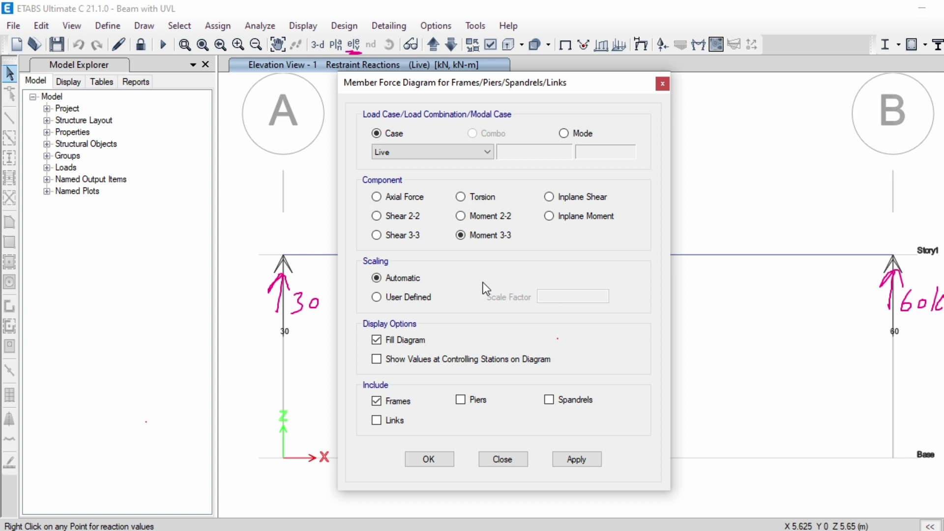
click(376, 360)
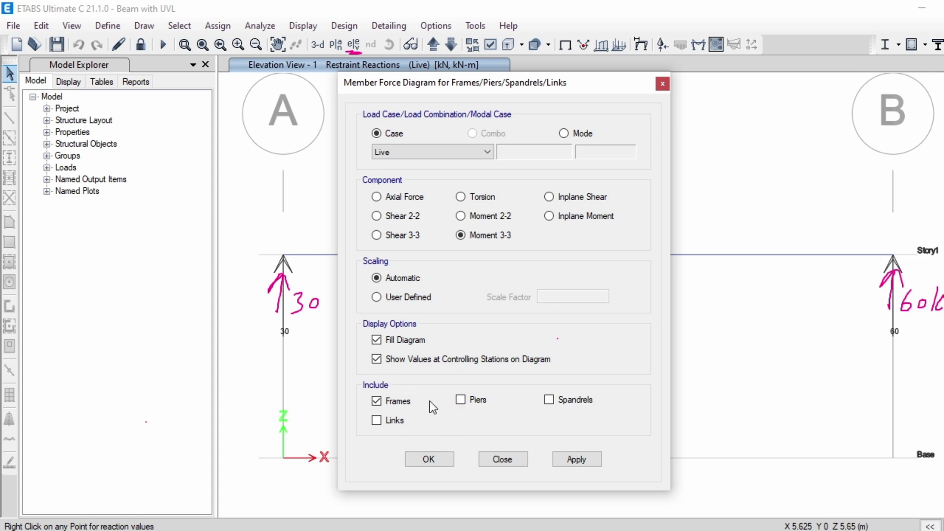
click(440, 459)
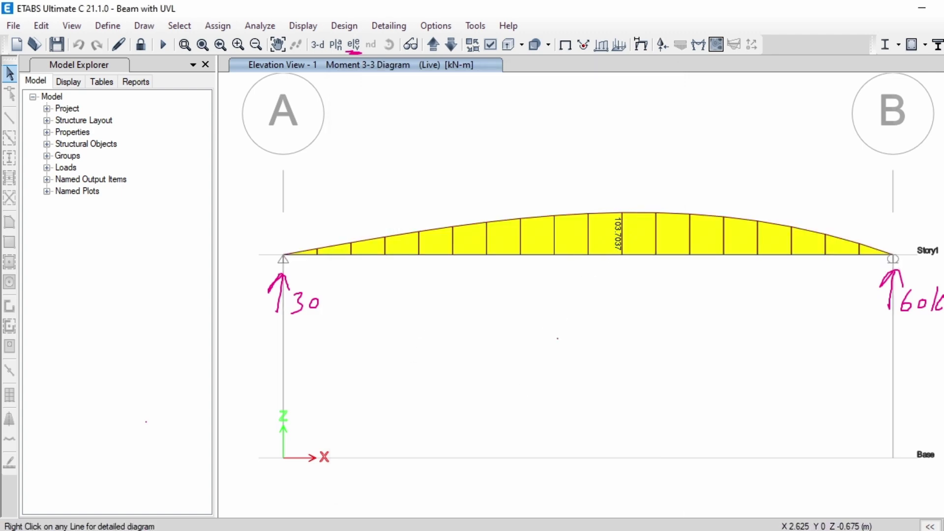
key(alt+Tab)
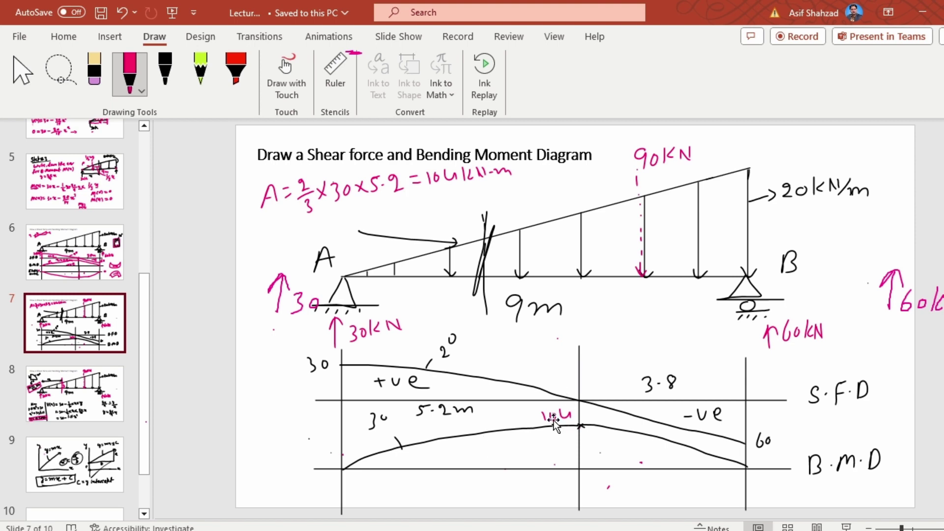
key(alt+Tab)
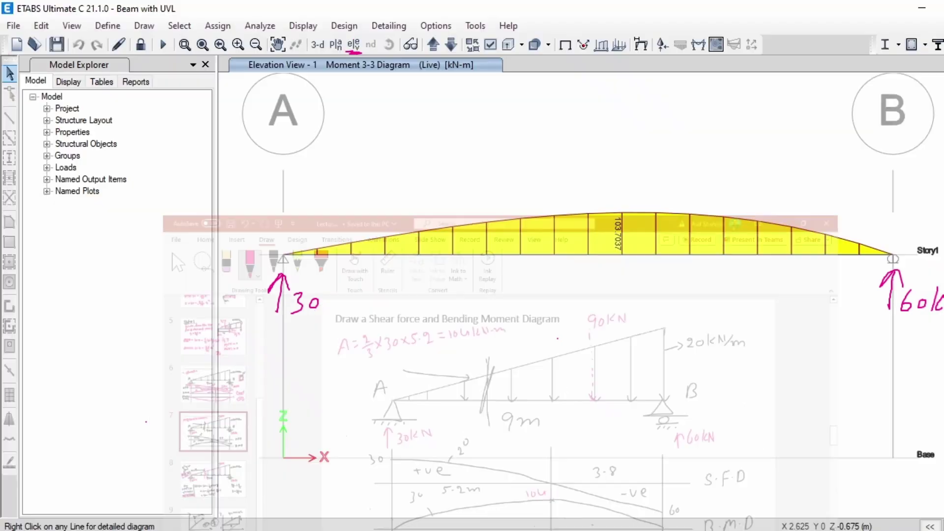
mouse_move(627, 238)
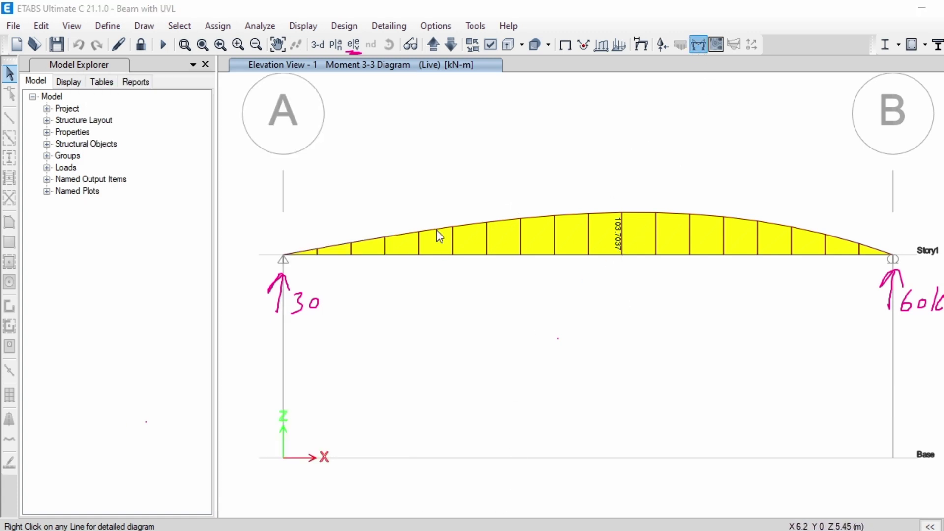
Display the Shear 2-2 diagram for the Live case and compare its shape and sign with the shear force diagram on the PowerPoint slide.
click(399, 217)
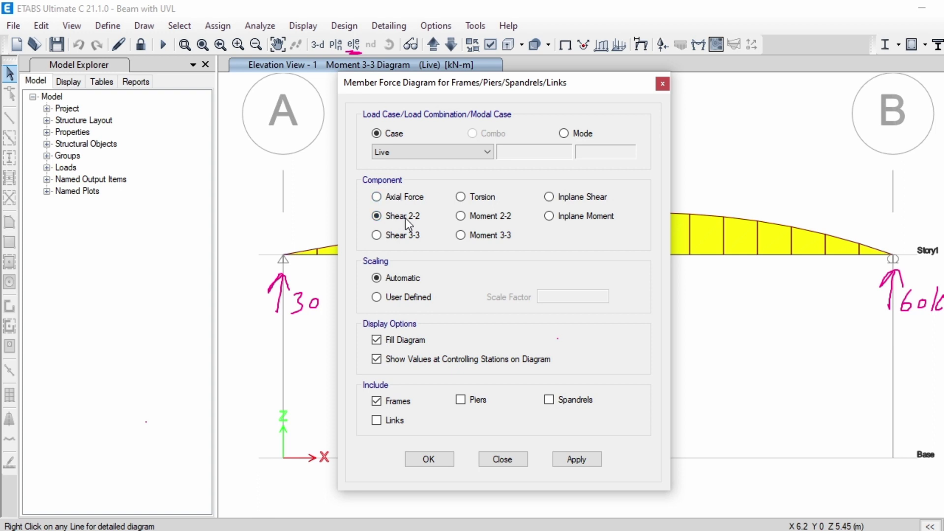
click(430, 460)
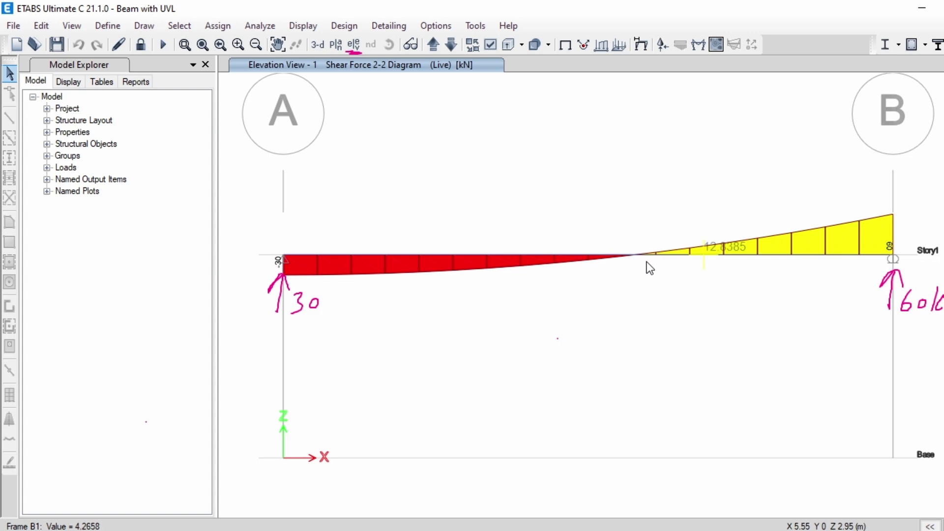
key(alt+Tab)
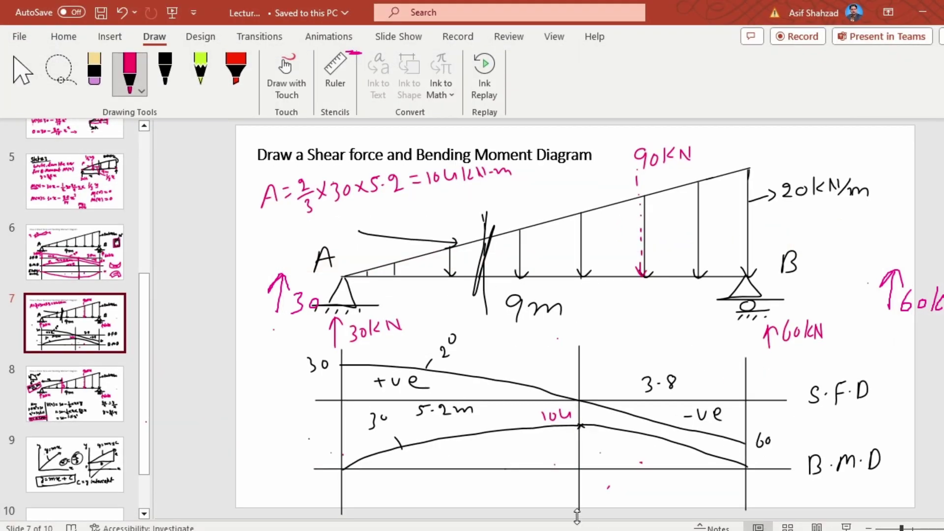
key(alt+Tab)
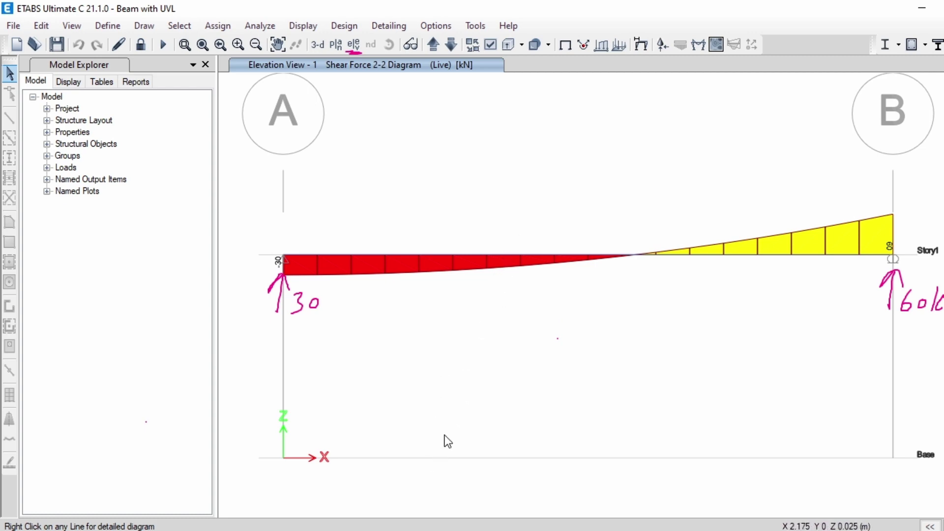
key(alt+Tab)
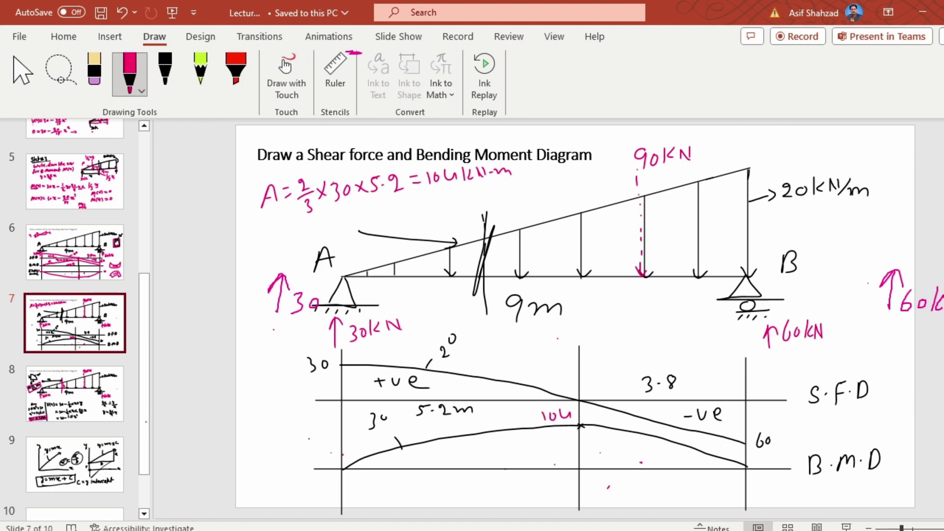
key(alt+Tab)
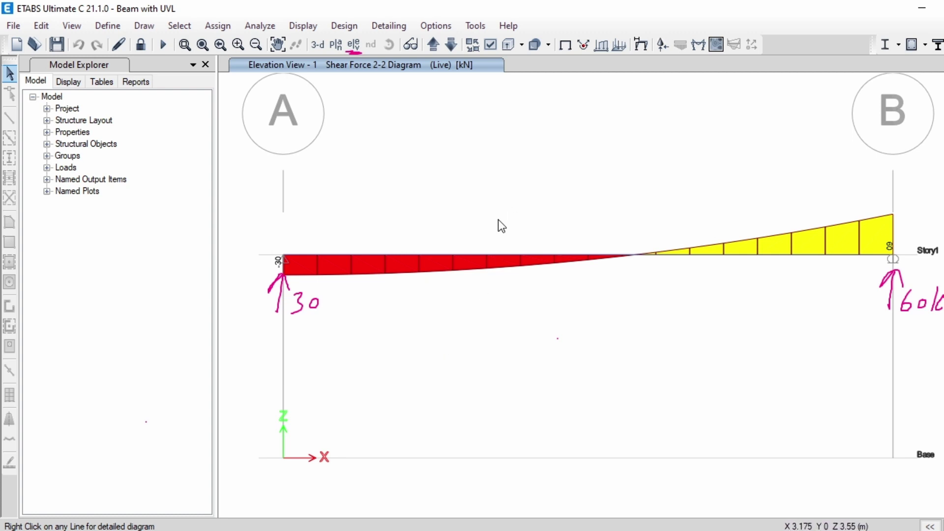
Reopen the member force diagram settings and bracket the shear options in pink ink as "Sher" and the moment options as "B.M".
click(698, 44)
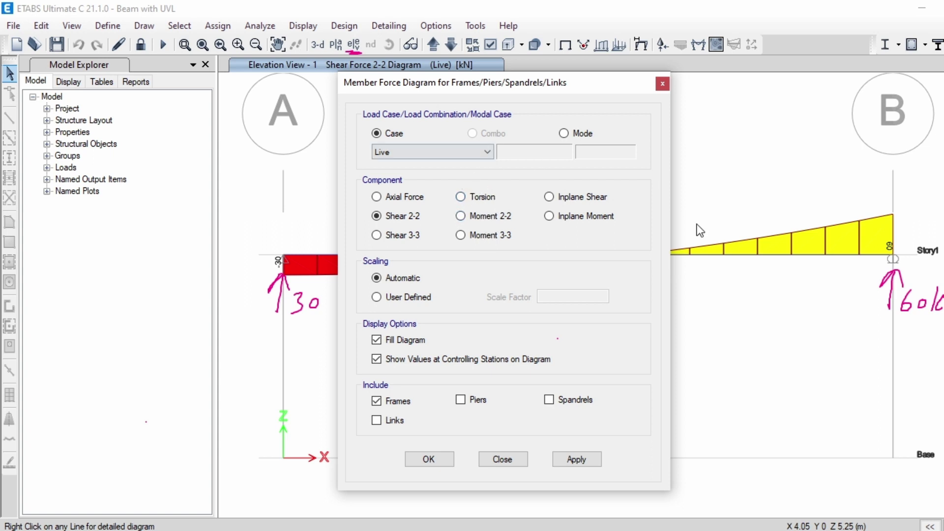
click(913, 193)
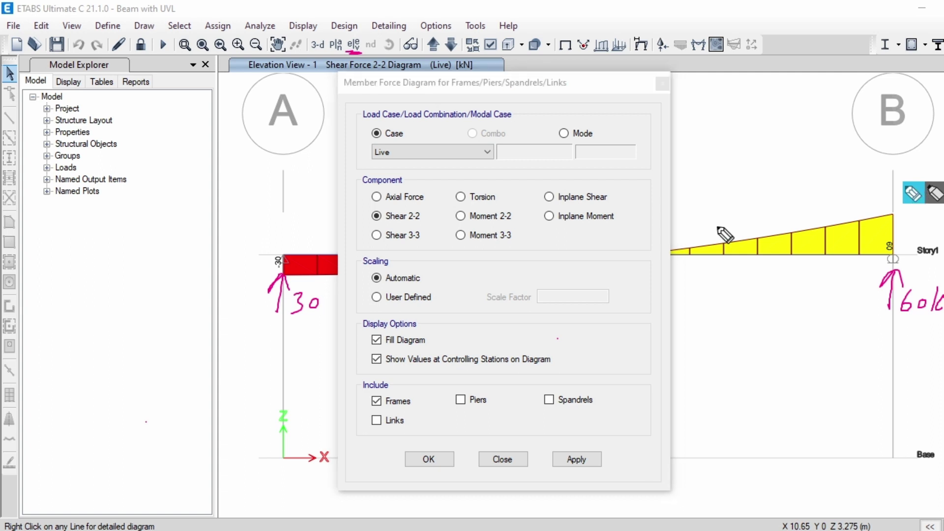
mouse_move(512, 209)
mouse_down()
mouse_move(516, 247)
mouse_move(599, 252)
mouse_up()
click(574, 245)
mouse_move(373, 210)
mouse_down()
mouse_move(362, 229)
mouse_move(367, 248)
mouse_move(306, 224)
mouse_move(243, 230)
mouse_up()
mouse_move(260, 199)
mouse_down()
mouse_move(275, 227)
mouse_move(292, 215)
mouse_up()
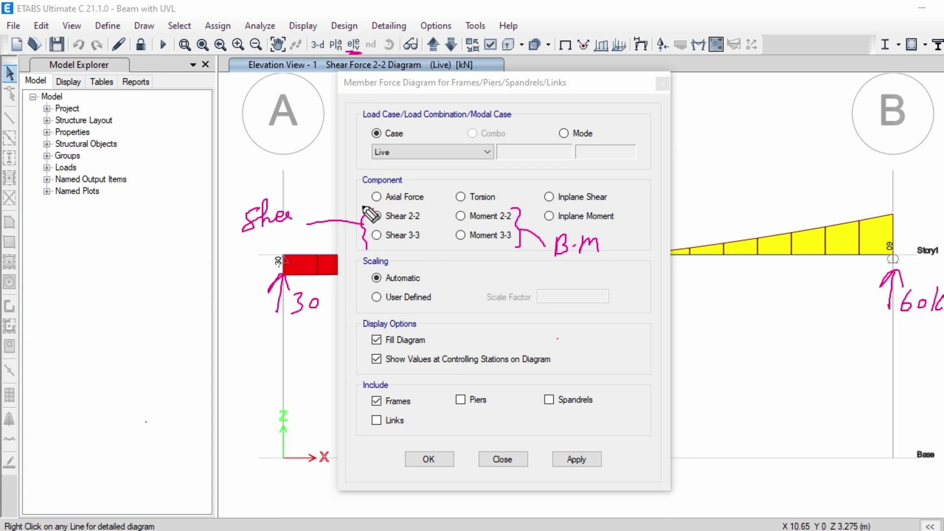
Annotate the Axial Force option as axial and the Torsion option as T.M in ink, and sketch a twisted member marked T.
mouse_move(379, 185)
mouse_down()
mouse_move(371, 205)
mouse_move(436, 207)
mouse_move(330, 168)
mouse_up()
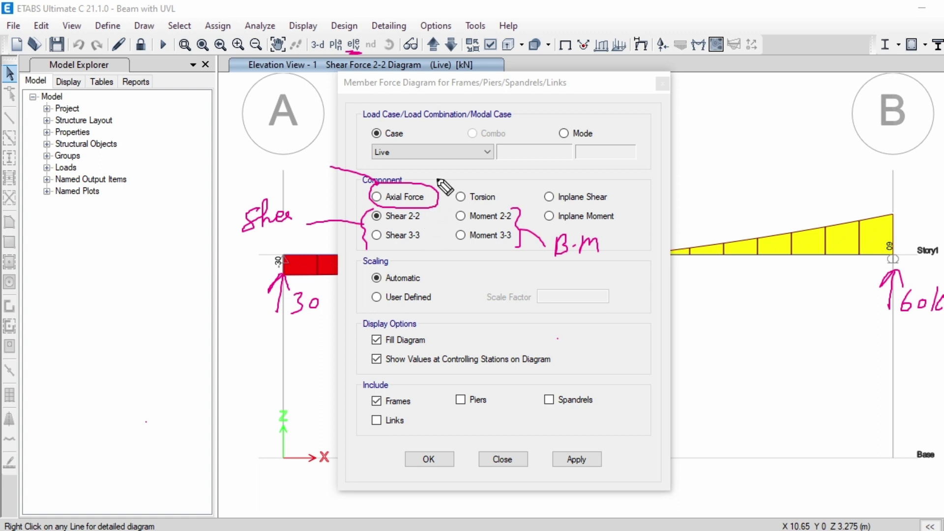
mouse_move(303, 146)
mouse_down()
mouse_move(296, 161)
mouse_move(321, 146)
mouse_move(325, 154)
mouse_move(304, 156)
mouse_move(334, 139)
mouse_move(372, 154)
mouse_up()
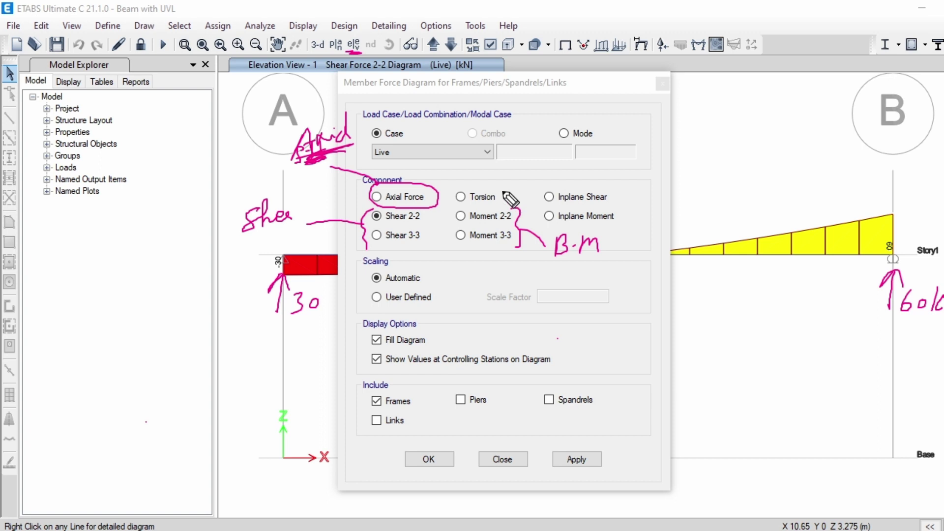
mouse_move(495, 192)
mouse_down()
mouse_move(500, 204)
mouse_move(577, 162)
mouse_move(569, 180)
mouse_move(624, 176)
mouse_up()
click(573, 175)
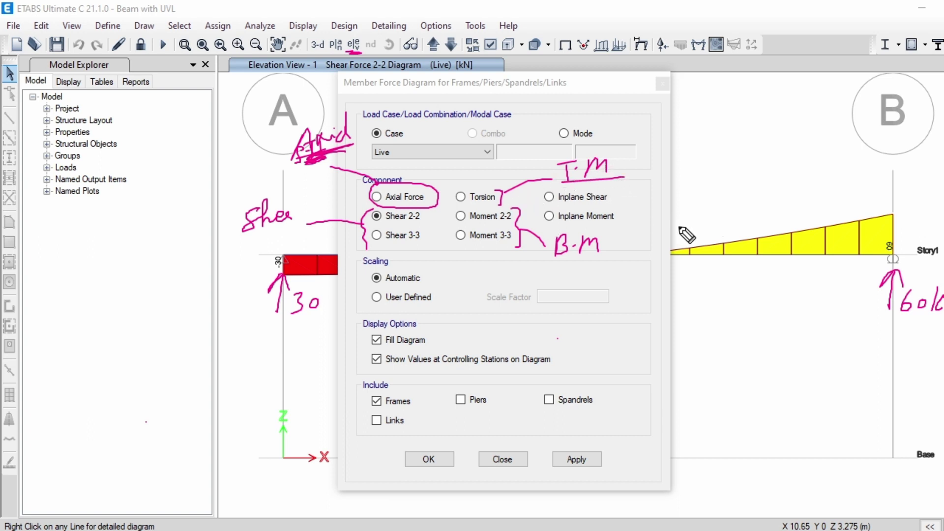
mouse_move(701, 294)
mouse_down()
mouse_move(769, 323)
mouse_move(782, 313)
mouse_up()
mouse_move(742, 286)
mouse_down()
mouse_move(717, 295)
mouse_move(704, 314)
mouse_up()
mouse_move(777, 303)
mouse_down()
mouse_move(780, 320)
mouse_move(799, 336)
mouse_move(816, 313)
mouse_move(801, 337)
mouse_move(802, 314)
mouse_move(814, 314)
mouse_up()
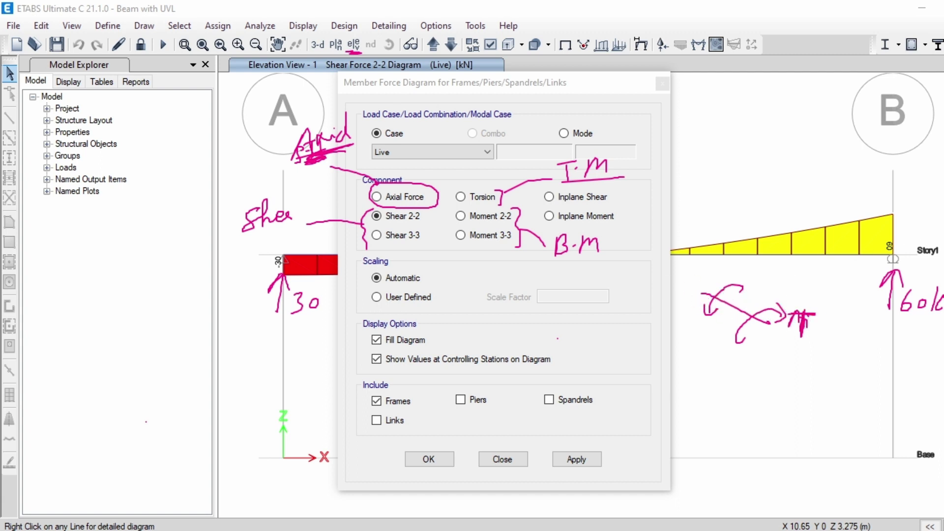
Erase the ink notes around the dialog together with the 30 arrow at support A, and accept the Shear 2-2 diagram settings.
mouse_move(796, 320)
mouse_down()
mouse_move(723, 320)
mouse_move(645, 268)
mouse_move(499, 230)
mouse_move(595, 175)
mouse_move(410, 200)
mouse_move(339, 143)
mouse_move(269, 203)
mouse_move(388, 226)
mouse_move(309, 298)
mouse_move(589, 197)
mouse_move(621, 141)
mouse_up()
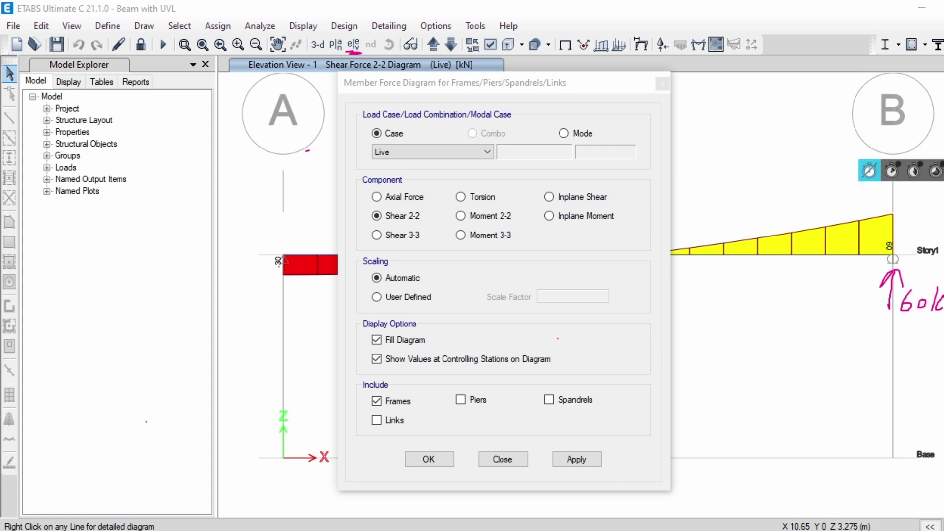
click(446, 458)
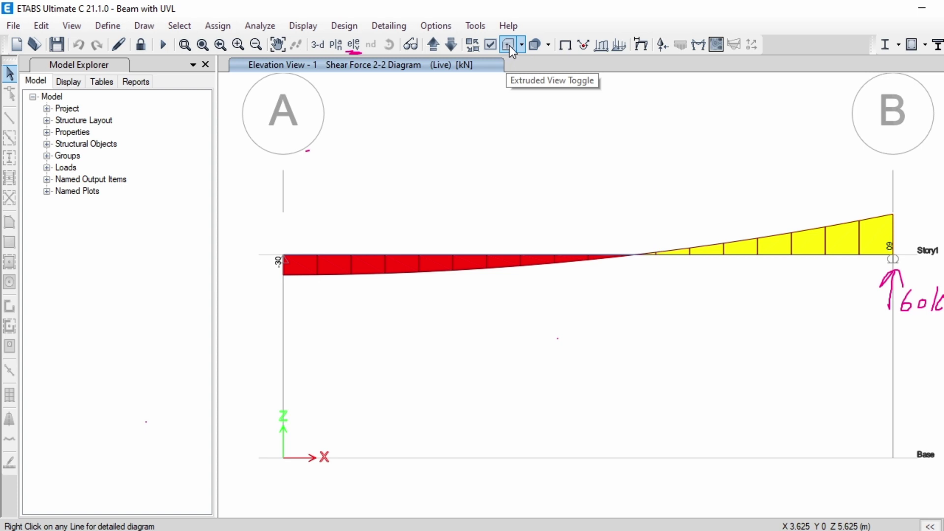
Display the undeformed beam with its section extruded and examine it by orbiting the 3-D view.
click(565, 46)
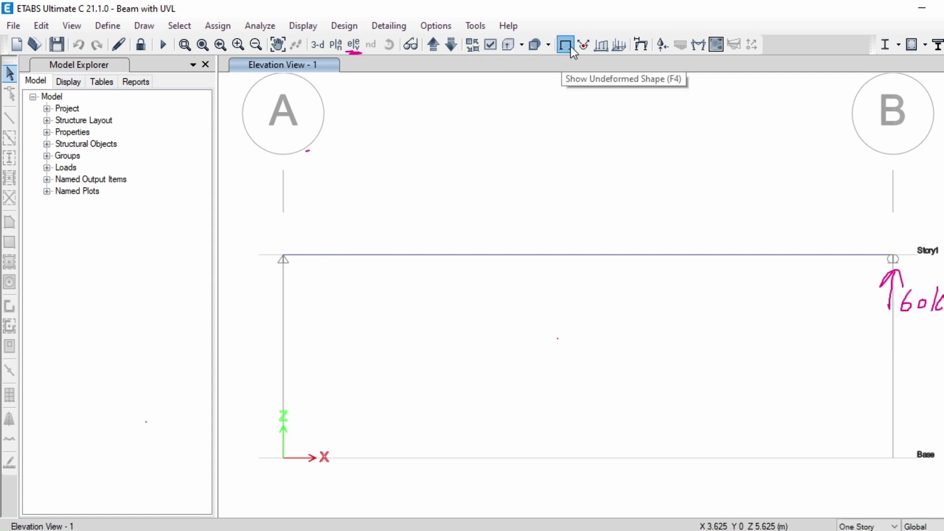
click(508, 46)
click(509, 51)
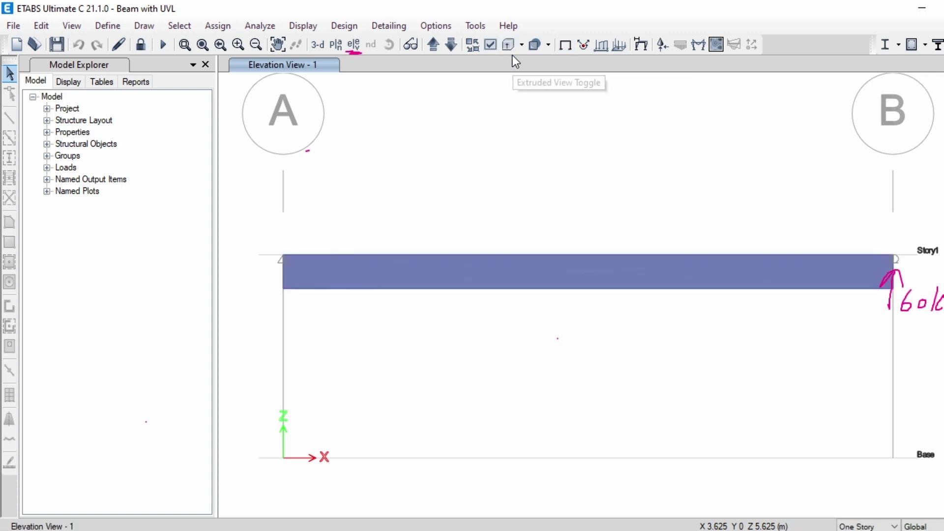
click(491, 48)
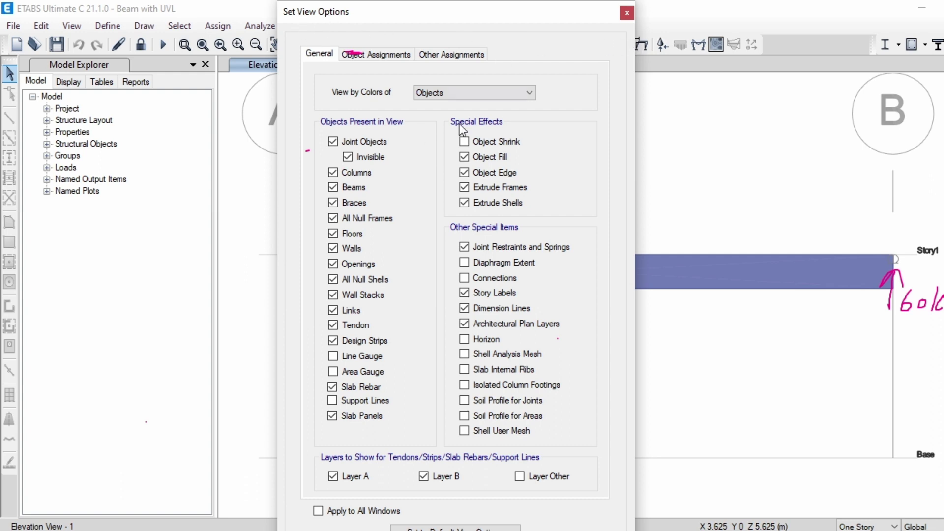
click(626, 15)
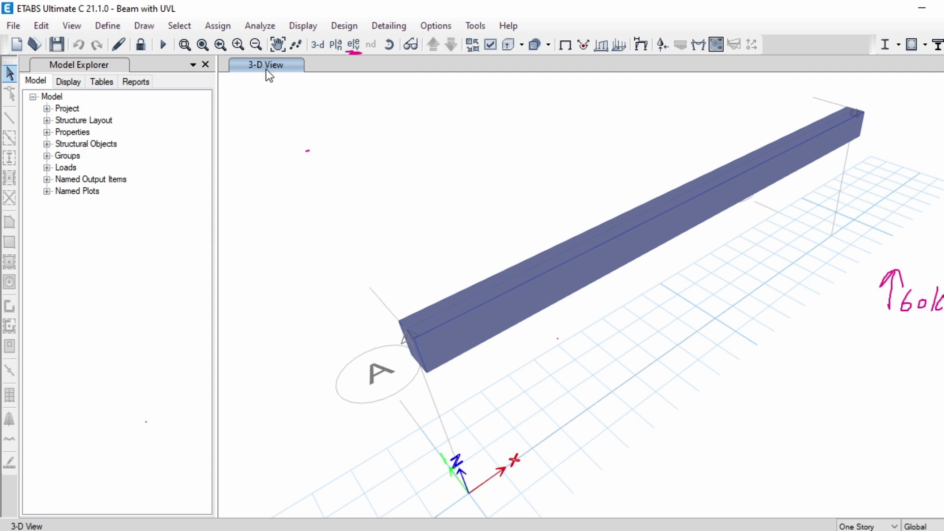
click(387, 49)
drag(610, 229, 712, 232)
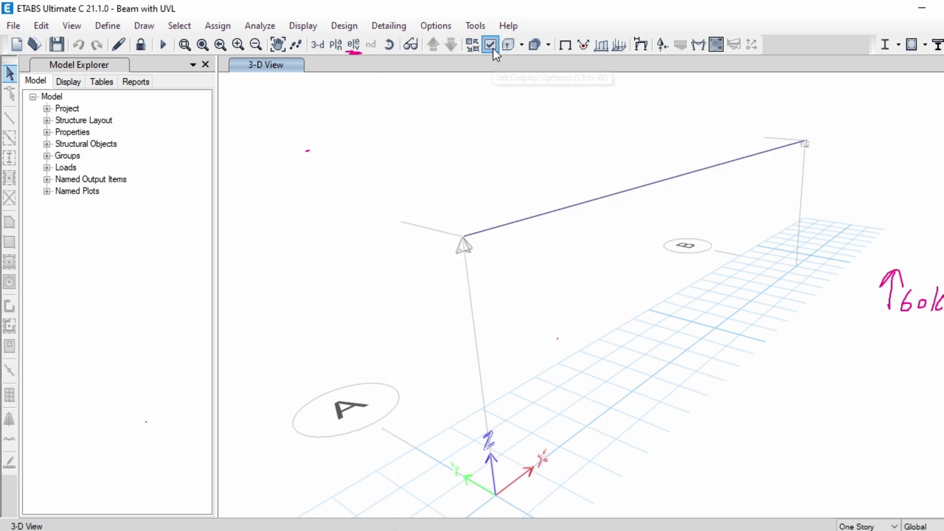
Display the beam's local axes through the view options and rotate the 3-D view to see all three axis arrows.
click(491, 47)
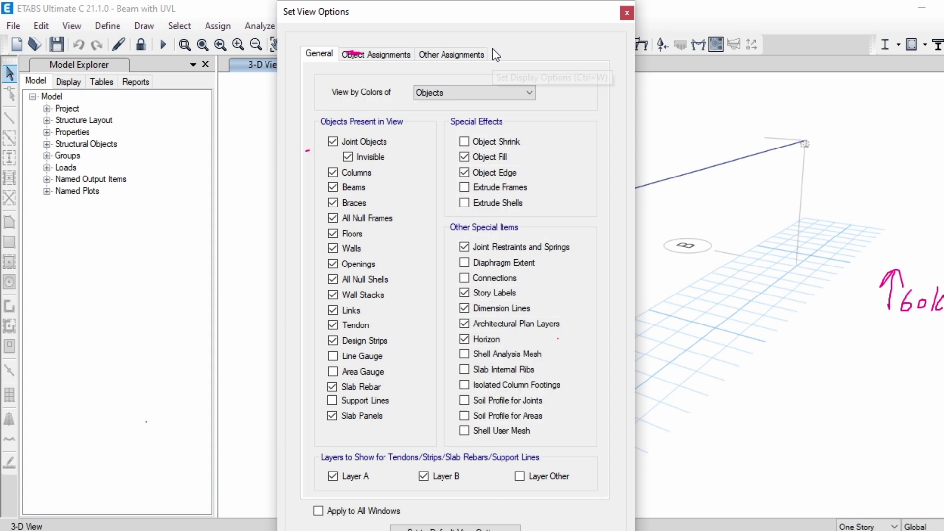
drag(426, 27, 377, 33)
click(326, 61)
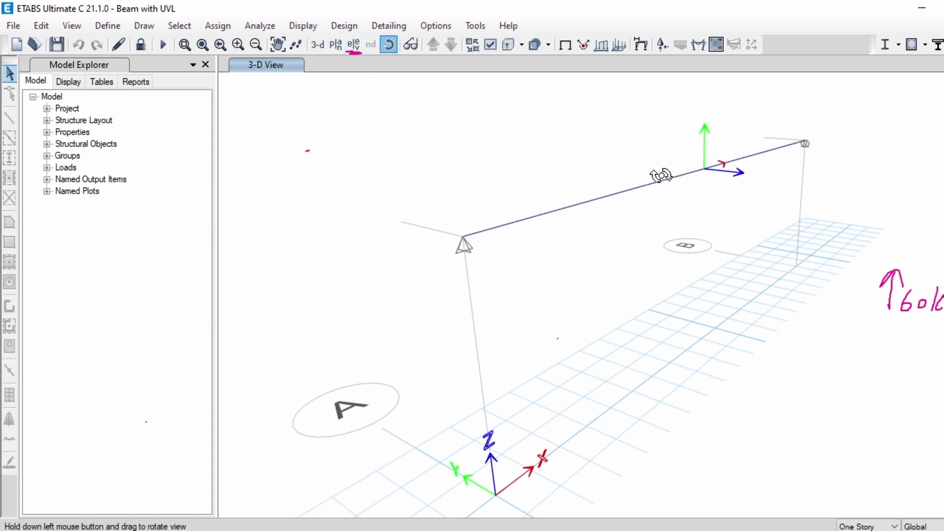
drag(765, 178, 708, 217)
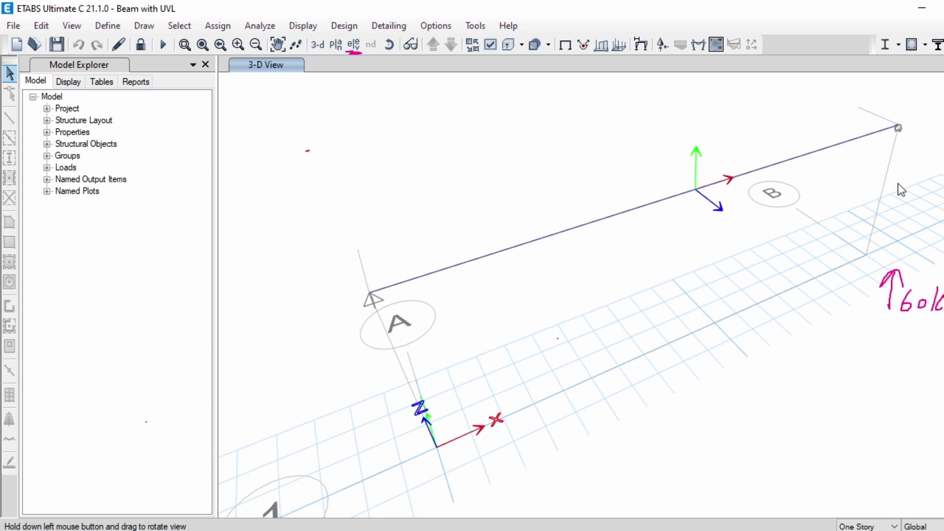
Label the beam's red, green and blue local axes 1, 2 and 3 in ink, and check them against the browser page on local axes color convention.
mouse_move(736, 154)
mouse_down()
mouse_move(756, 151)
mouse_move(740, 148)
mouse_up()
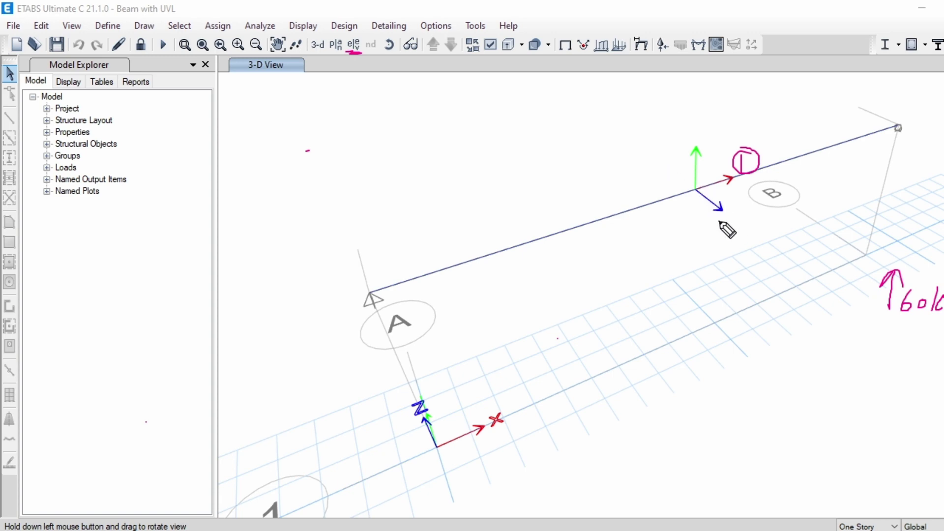
mouse_move(720, 221)
mouse_down()
mouse_move(727, 225)
mouse_move(715, 241)
mouse_move(739, 239)
mouse_move(726, 214)
mouse_up()
drag(685, 123, 699, 136)
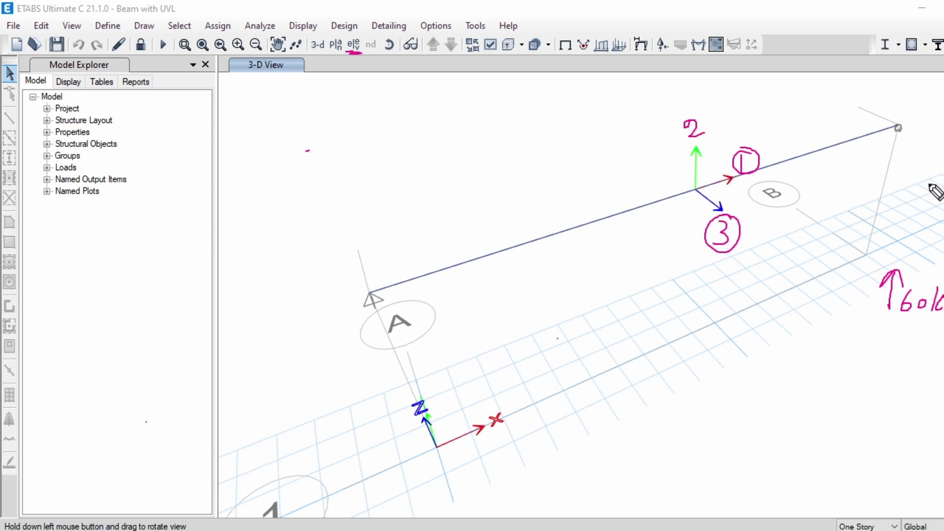
click(935, 152)
key(alt+Tab)
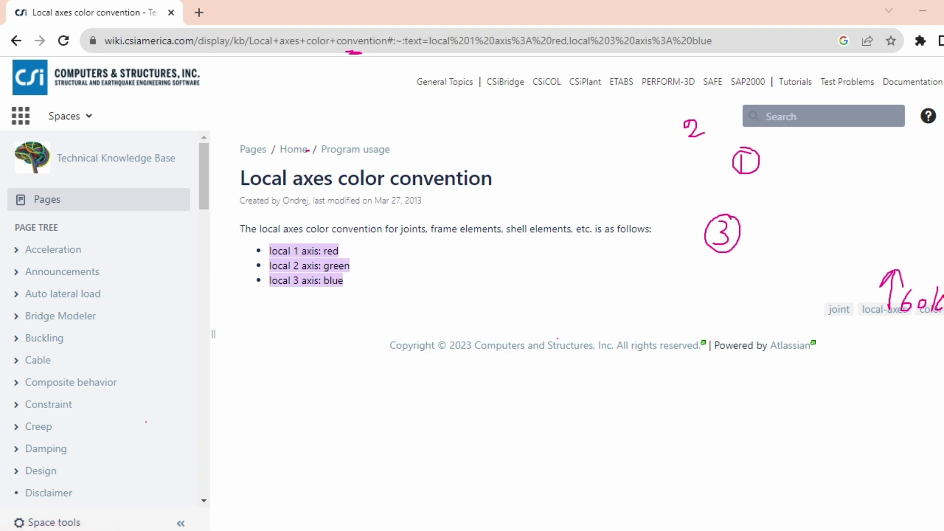
key(alt+Tab)
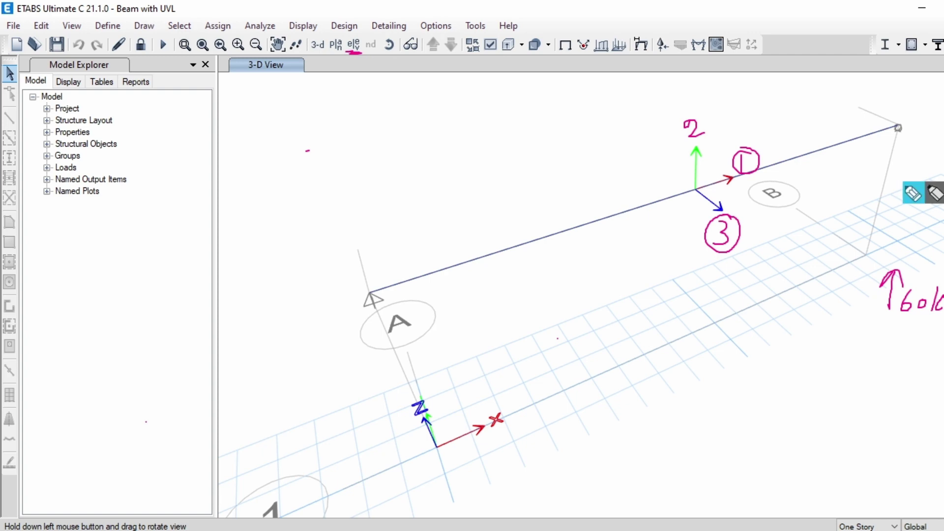
Sketch a separate three-arrow axis triad above the beam in ink, labelled 1, 2 and 3.
click(913, 194)
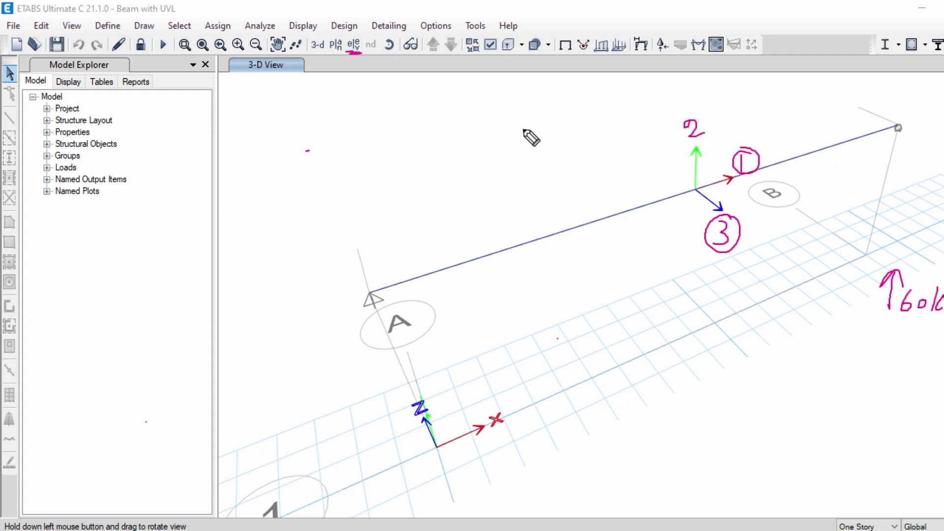
drag(522, 129, 600, 120)
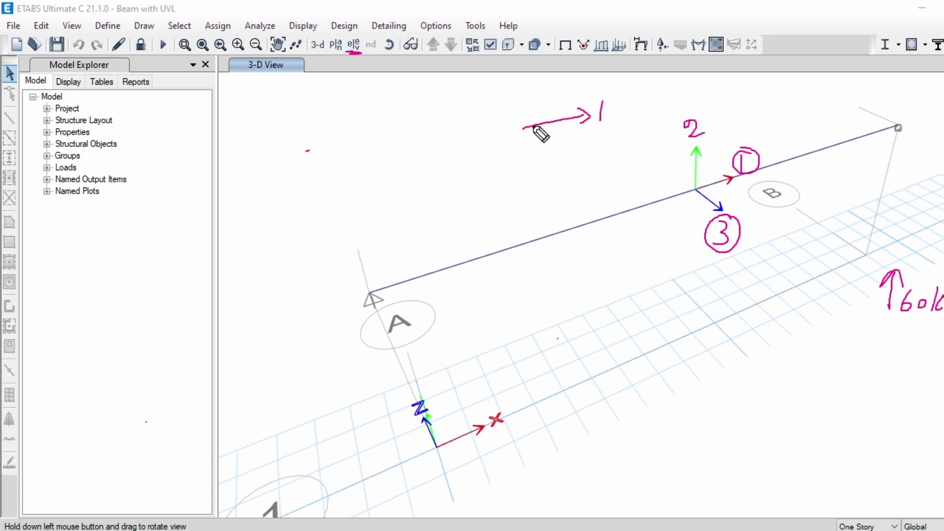
mouse_move(524, 128)
mouse_down()
mouse_move(531, 92)
mouse_move(508, 95)
mouse_up()
mouse_move(524, 129)
mouse_down()
mouse_move(569, 182)
mouse_move(554, 158)
mouse_up()
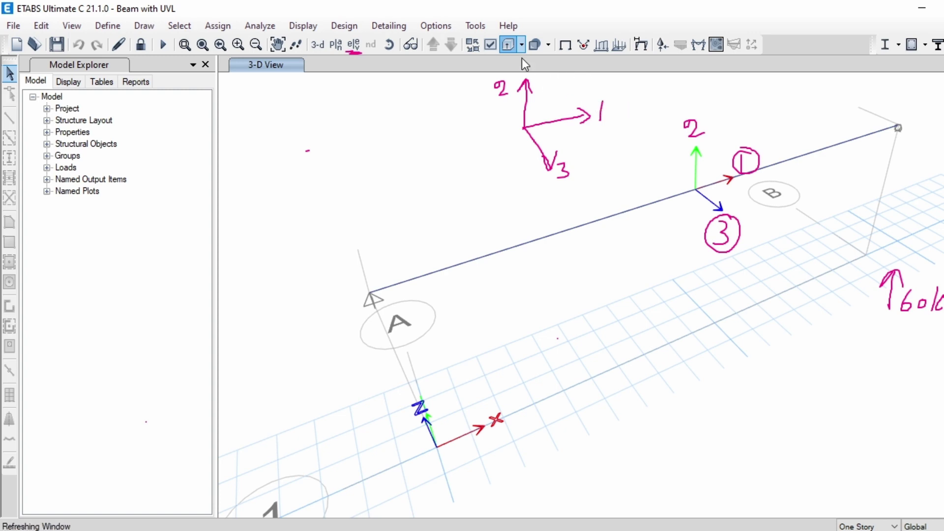
Show the beam with its section extruded and rotate the 3-D view to look towards its end face at grid A.
click(509, 45)
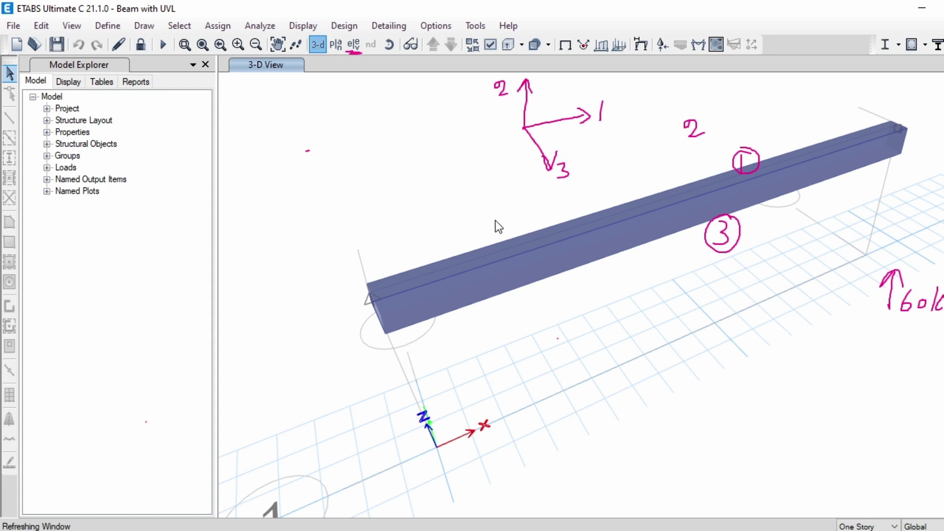
click(389, 46)
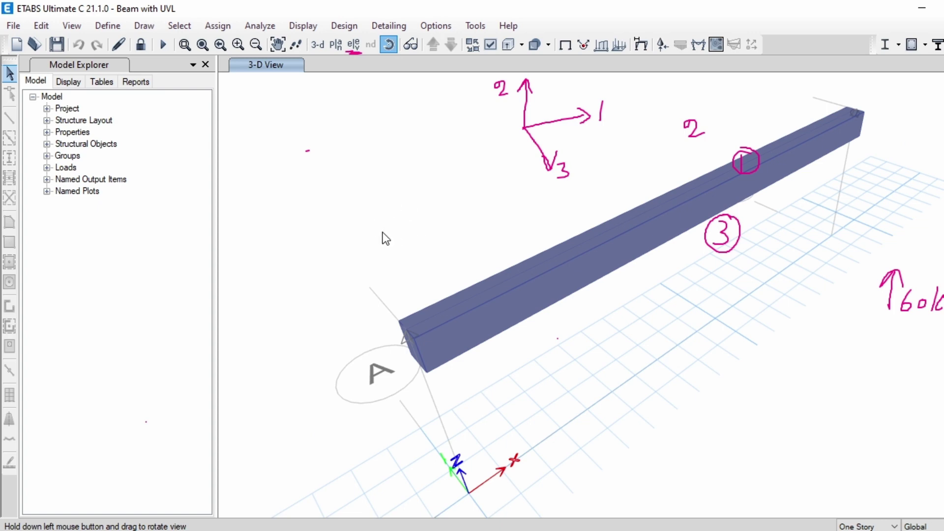
drag(382, 232, 503, 175)
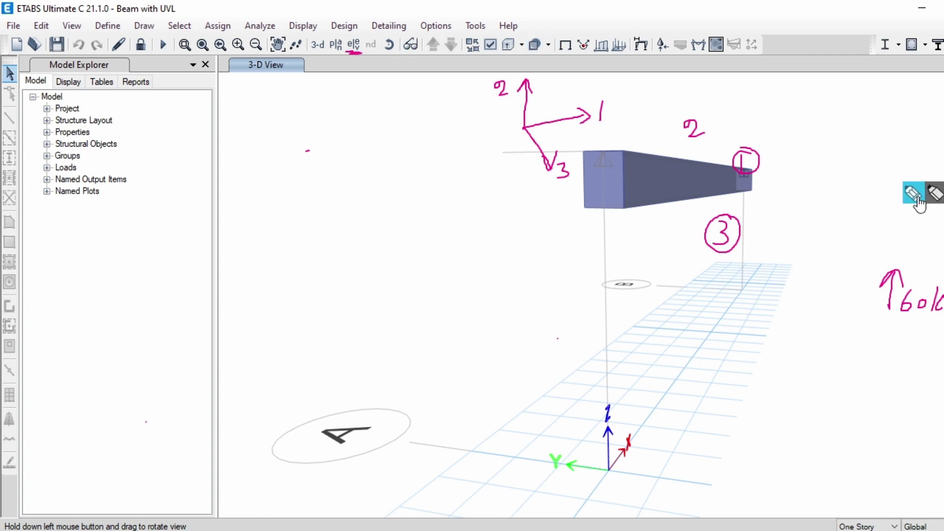
Draw the local axes in ink on the extruded beam, with 1 along its length and 2 and 3 across the end face.
click(913, 194)
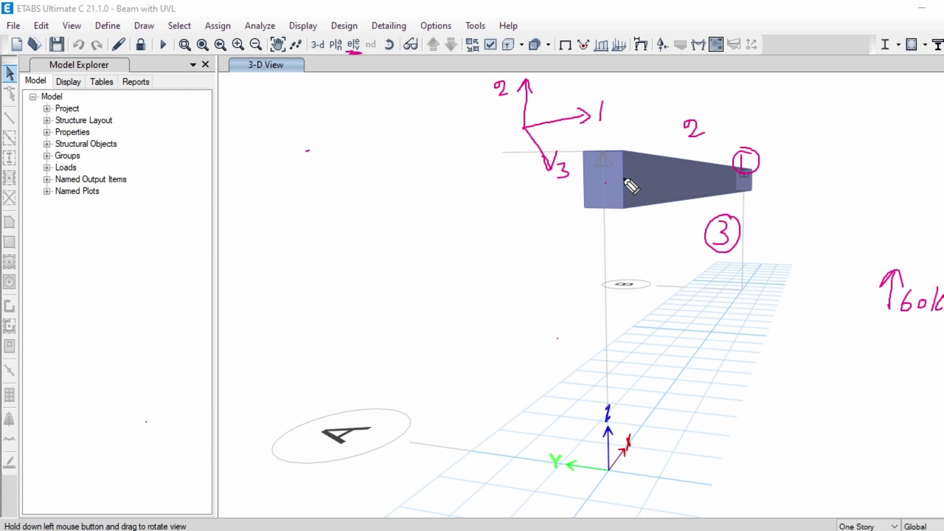
drag(606, 183, 759, 169)
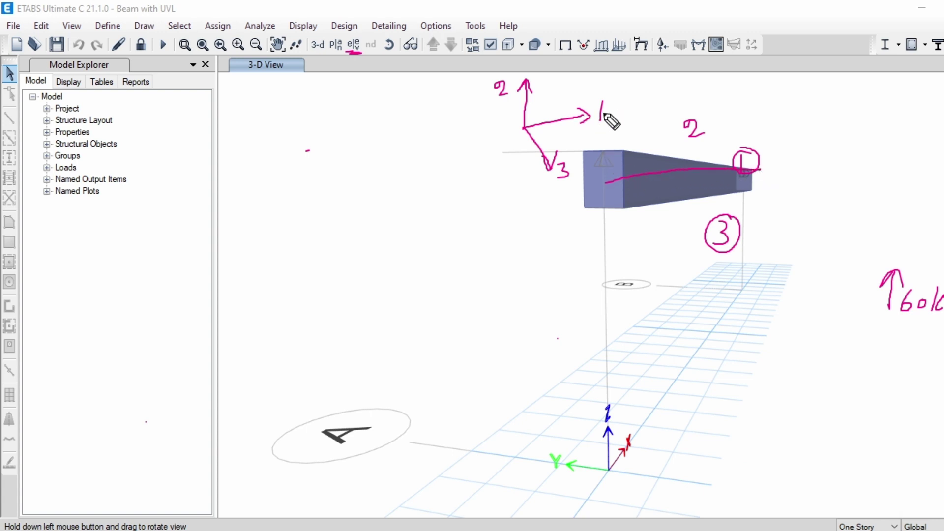
mouse_move(611, 168)
mouse_down()
mouse_move(606, 155)
mouse_move(597, 217)
mouse_up()
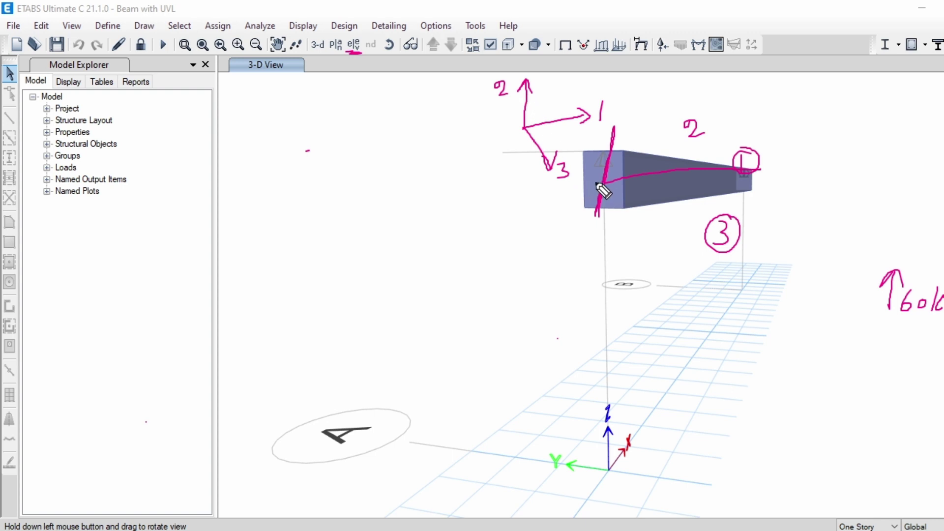
mouse_move(533, 181)
mouse_down()
mouse_move(640, 182)
mouse_move(535, 178)
mouse_move(512, 196)
mouse_up()
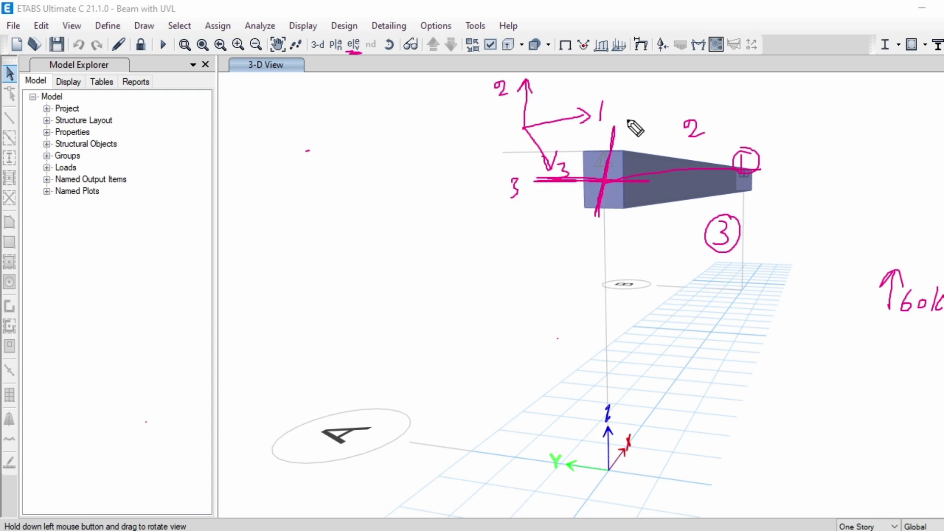
drag(623, 119, 635, 128)
drag(711, 154, 722, 165)
drag(717, 149, 716, 150)
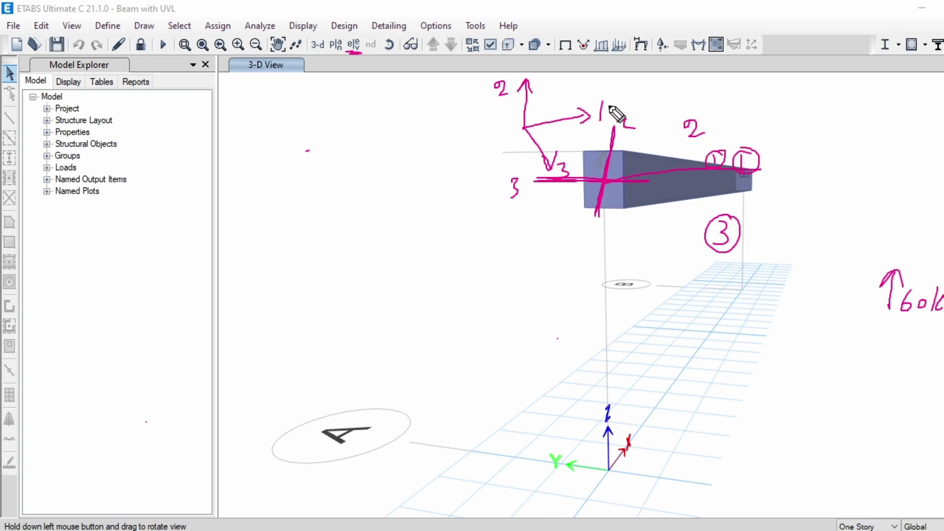
Erase the old ink axis labels 3, 1 and 2 around the extruded beam.
click(727, 232)
click(747, 152)
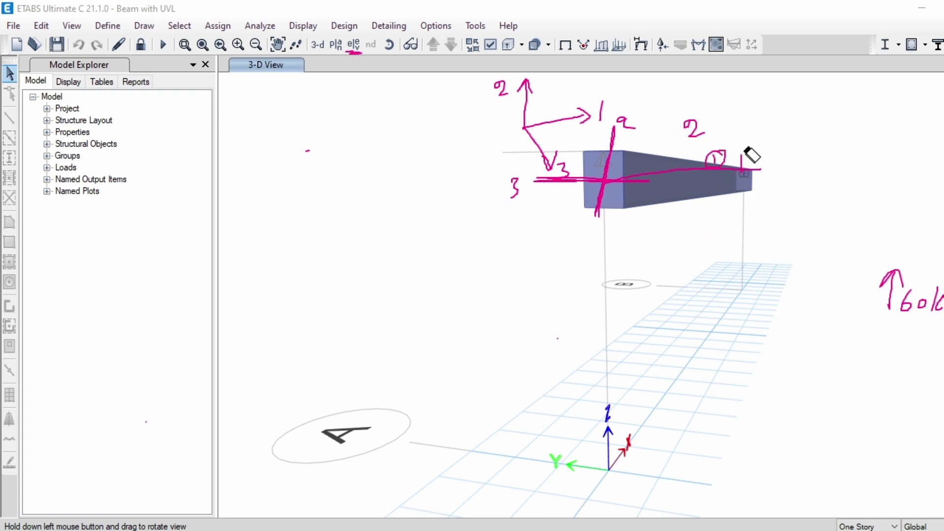
click(691, 130)
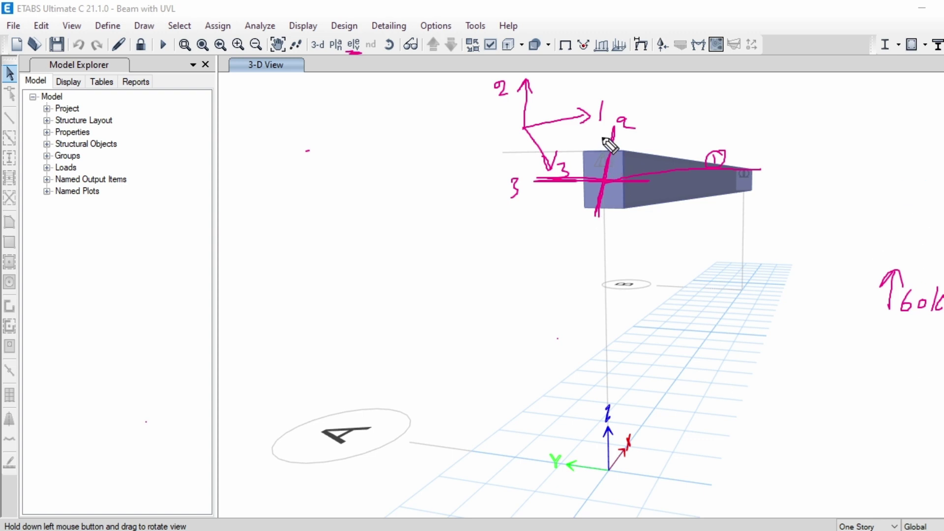
Draw a downward shear arrow through the beam's end face in ink, retrace it in black and label it V.
mouse_move(602, 138)
mouse_down()
mouse_move(590, 246)
mouse_move(605, 231)
mouse_up()
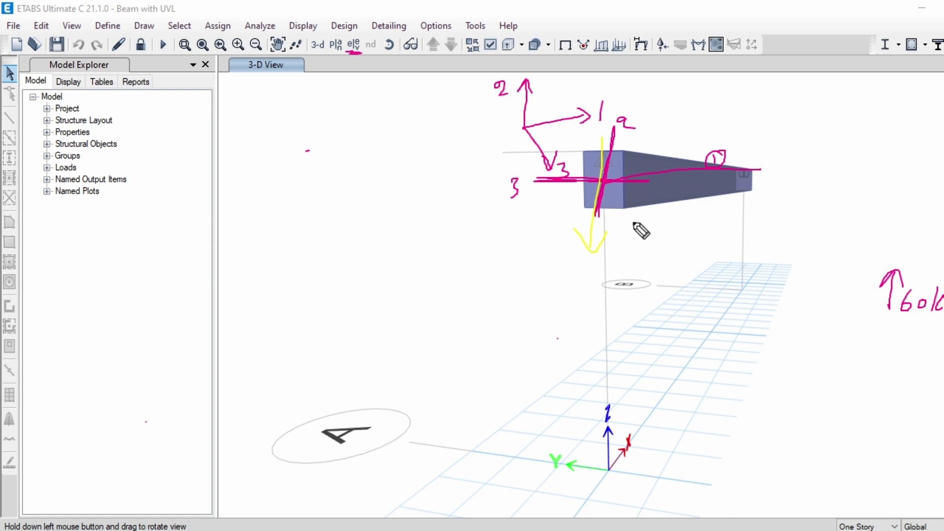
mouse_move(603, 137)
mouse_down()
mouse_move(592, 255)
mouse_move(605, 226)
mouse_up()
drag(555, 261, 575, 258)
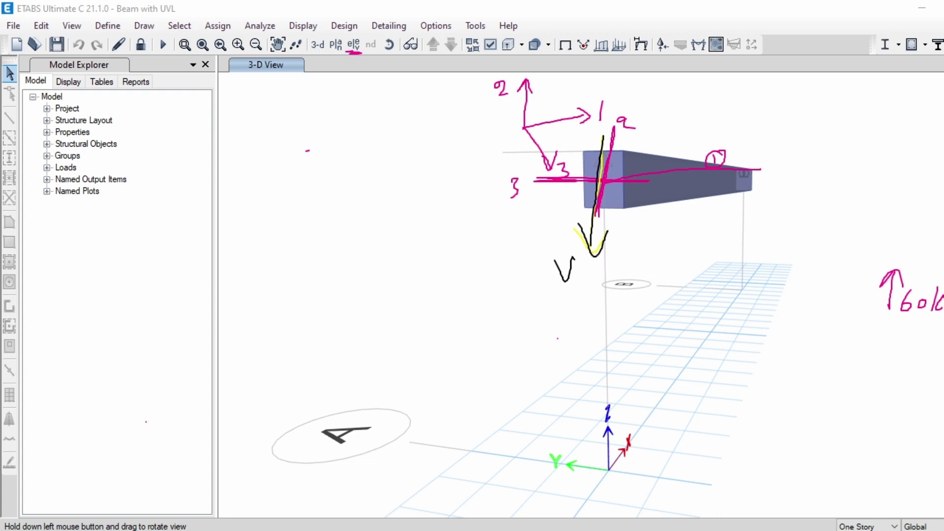
click(934, 148)
Review the Shear 2-2 component in the member force diagram settings beside the annotated beam, and close the dialog without applying it.
click(668, 48)
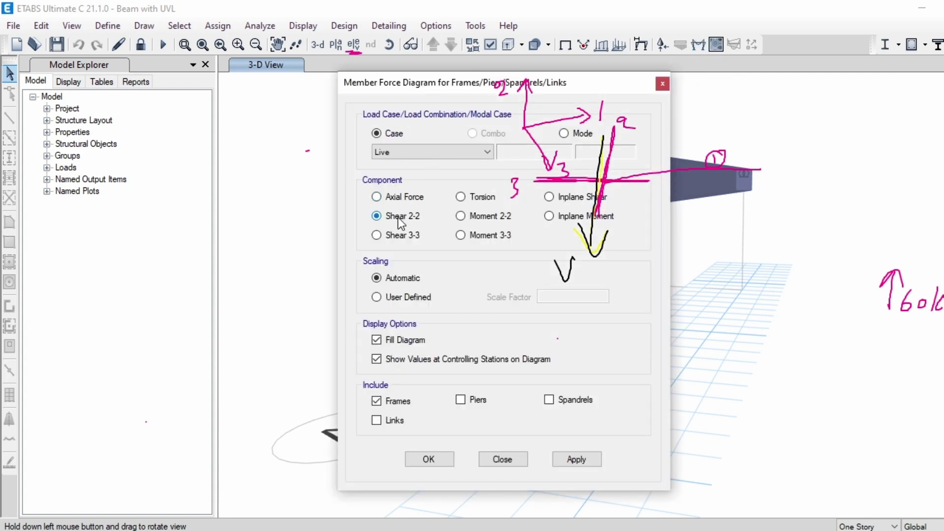
drag(520, 84, 278, 65)
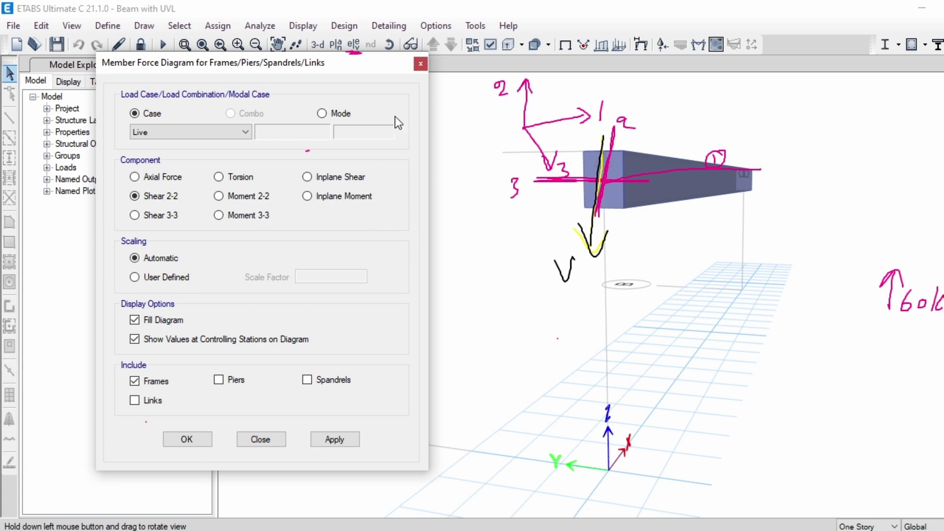
click(420, 63)
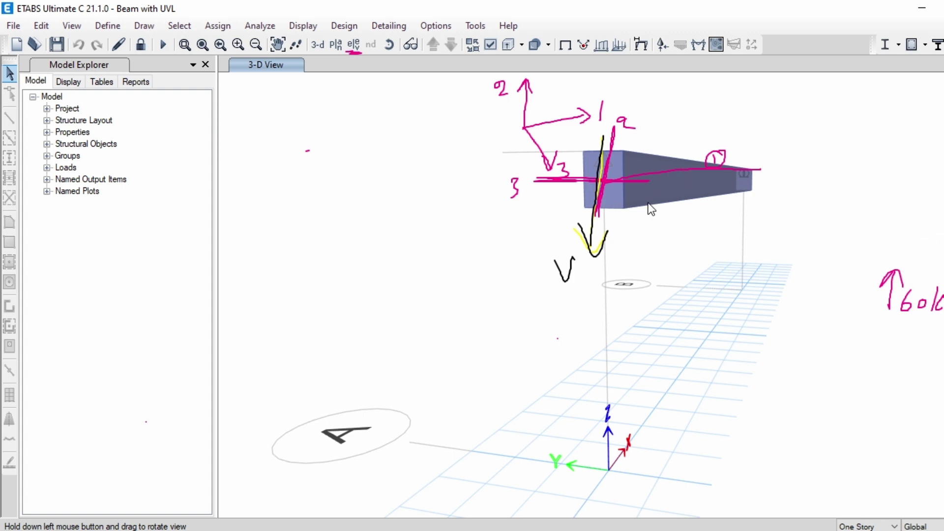
click(697, 46)
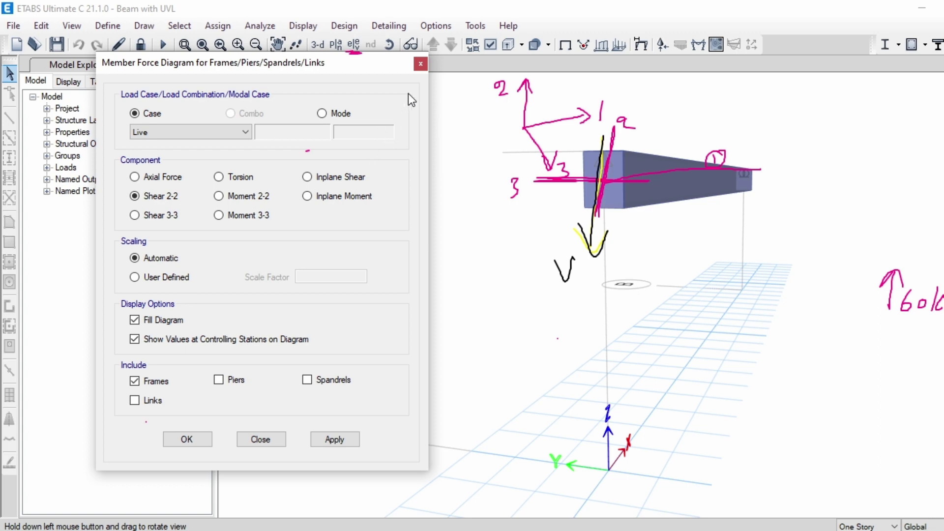
click(420, 65)
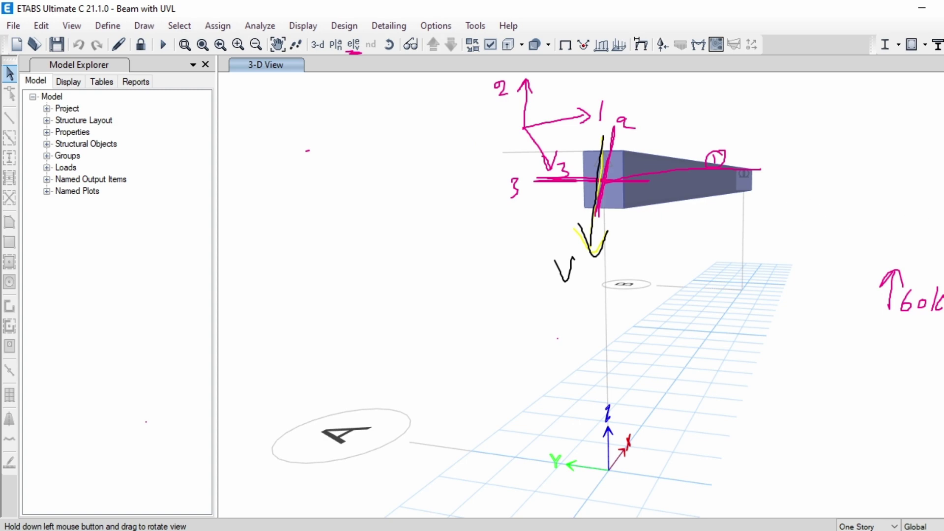
Erase the ink on the beam, reposition it below the axis triad, and sketch a black distributed load along its top face.
mouse_move(657, 185)
mouse_down()
mouse_move(621, 144)
mouse_move(608, 169)
mouse_move(522, 181)
mouse_move(532, 287)
mouse_move(731, 154)
mouse_move(644, 147)
mouse_up()
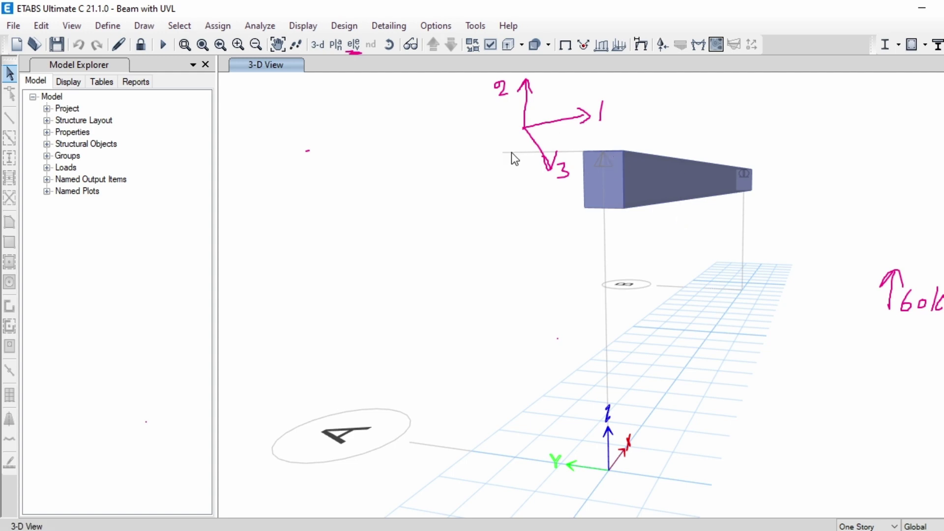
click(278, 44)
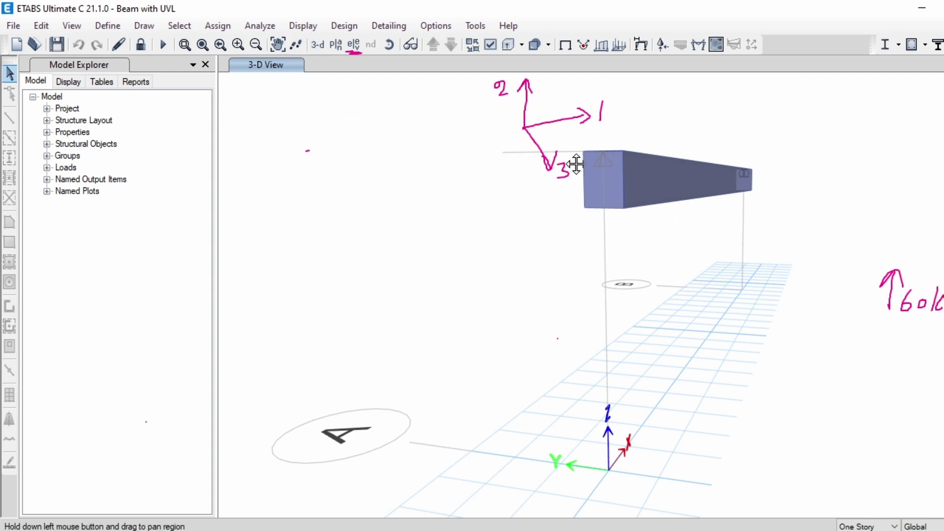
drag(646, 186, 648, 289)
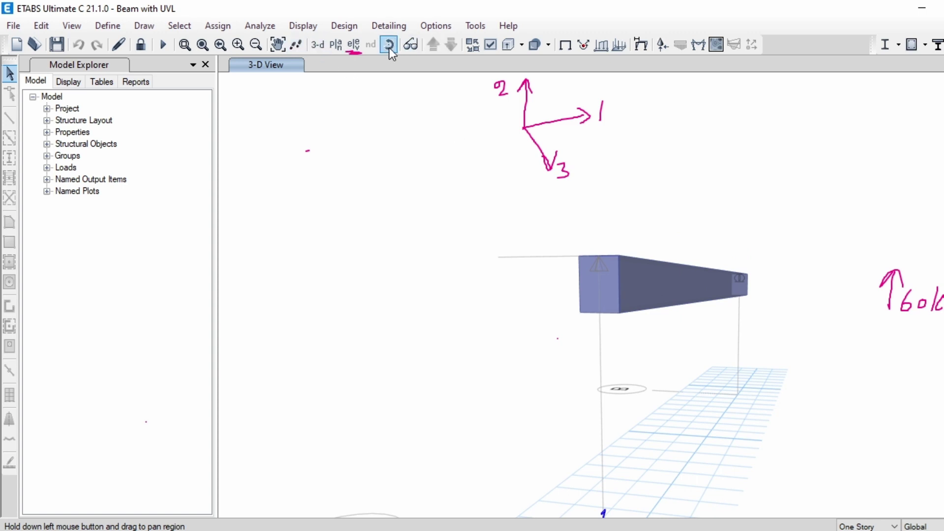
drag(692, 308, 695, 347)
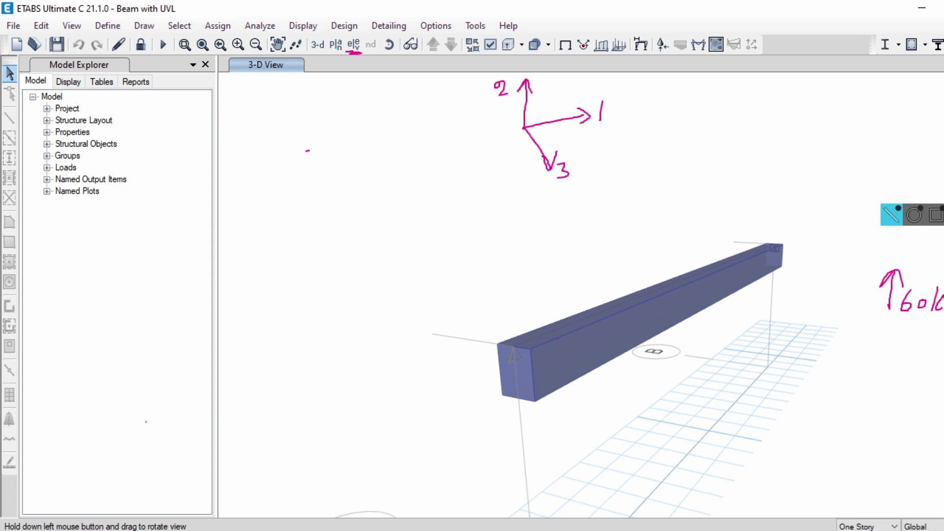
click(914, 195)
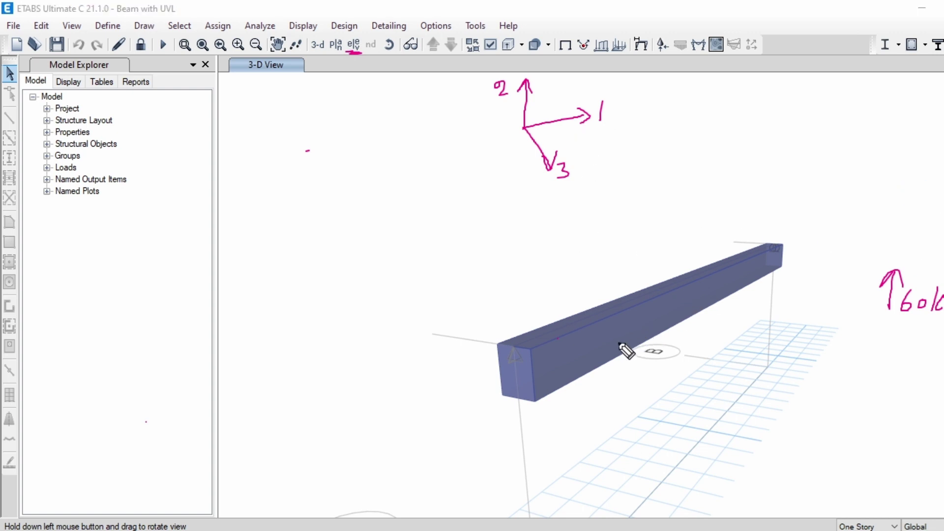
drag(515, 349, 767, 248)
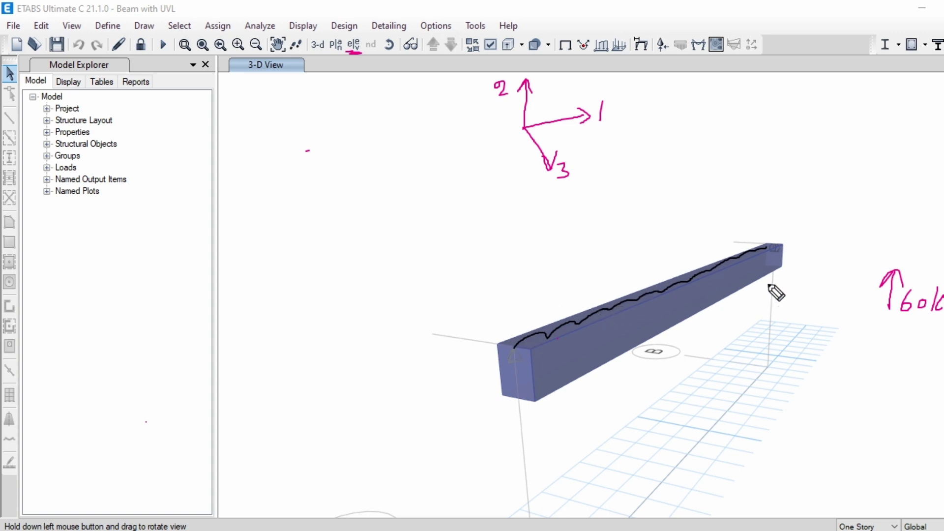
Sketch black lines alongside and across the beam, and erase them again while keeping the distributed load.
drag(816, 266, 578, 403)
drag(741, 226, 469, 318)
drag(517, 289, 624, 344)
drag(638, 264, 711, 303)
drag(669, 247, 744, 286)
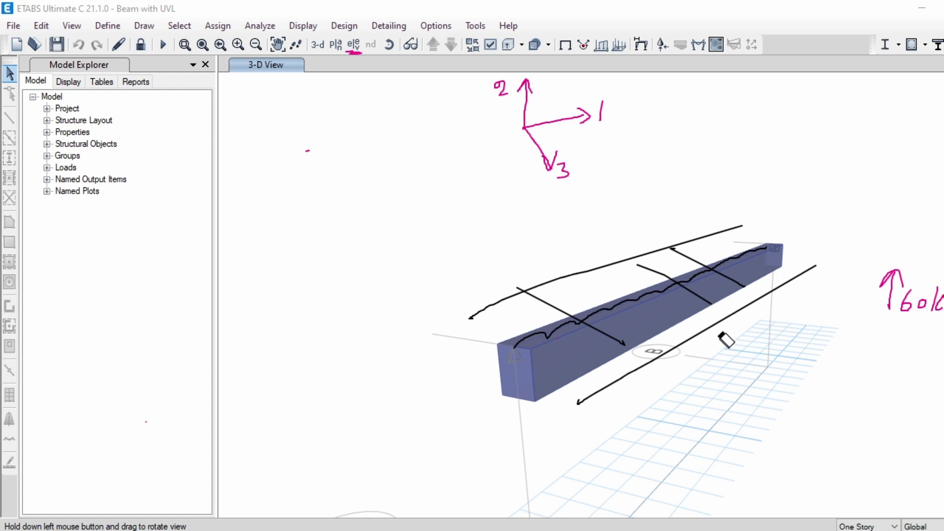
mouse_move(719, 334)
mouse_down()
mouse_move(712, 301)
mouse_move(647, 331)
mouse_move(613, 255)
mouse_move(598, 281)
mouse_up()
Sketch a sagging curve below the beam between its ends and a line across the end face labelled 3 in black ink.
mouse_move(943, 193)
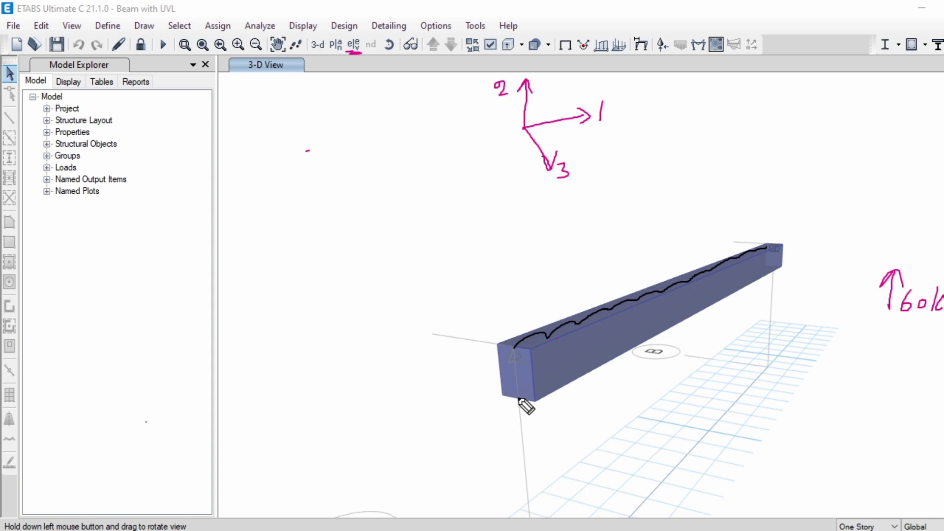
mouse_move(520, 400)
mouse_down()
mouse_move(618, 414)
mouse_move(735, 356)
mouse_move(772, 304)
mouse_move(777, 270)
mouse_up()
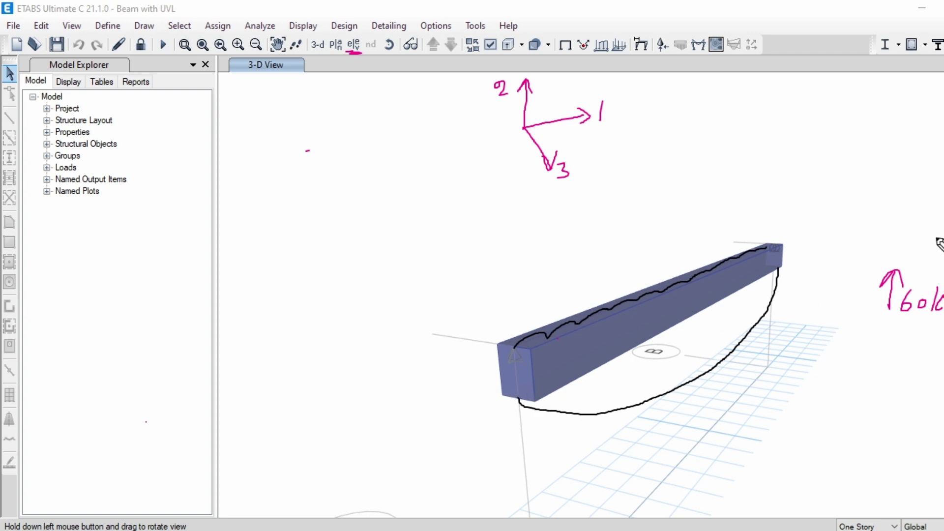
mouse_move(553, 373)
mouse_down()
mouse_move(450, 368)
mouse_move(585, 369)
mouse_up()
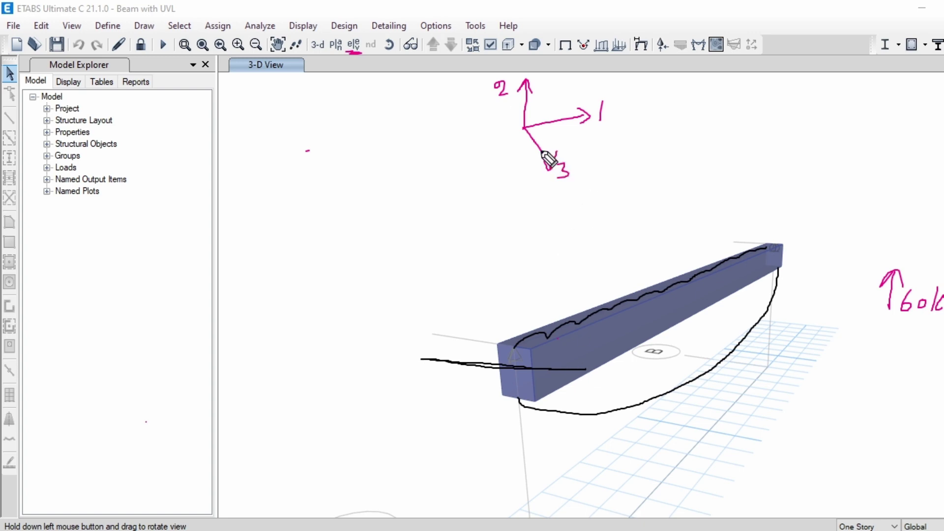
drag(408, 344, 406, 360)
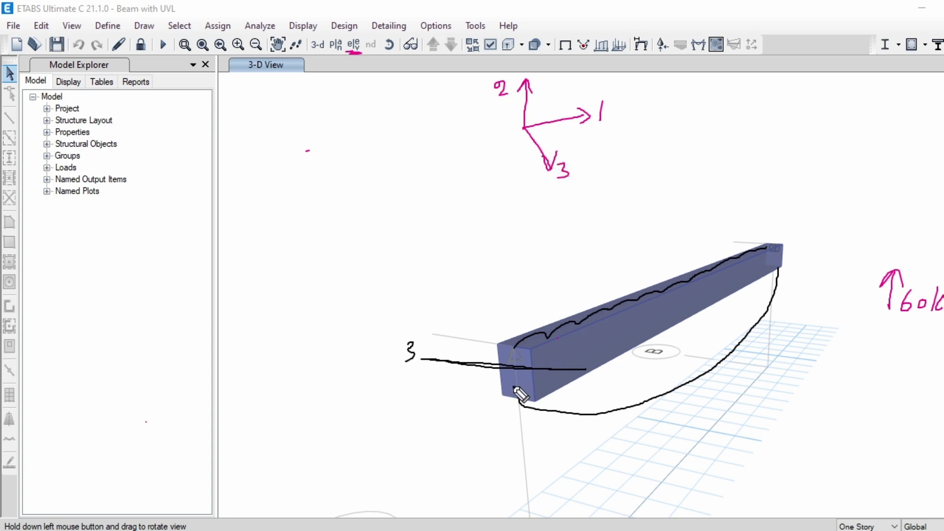
Sketch a vertical axis labelled 2 through the beam's near end face and an axis labelled 1 along its length in black ink.
drag(517, 321, 516, 417)
drag(506, 282, 521, 295)
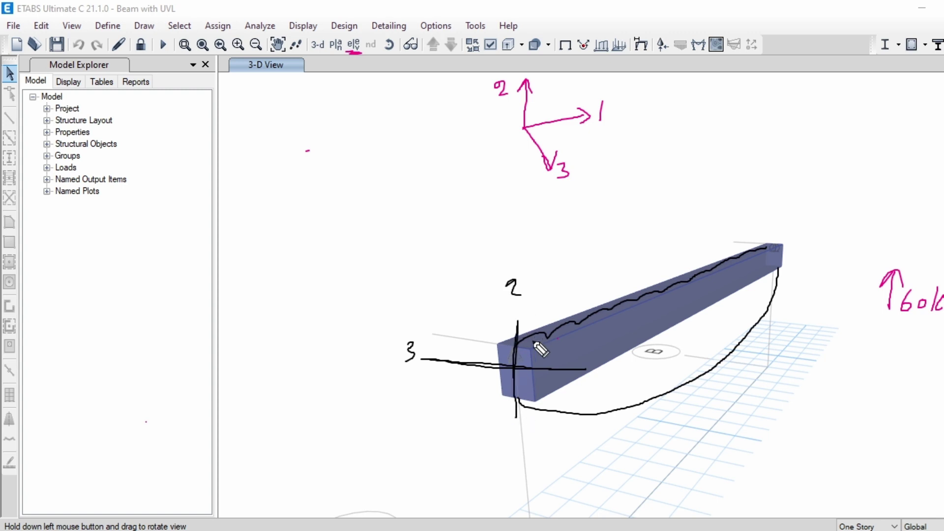
mouse_move(515, 364)
mouse_down()
mouse_move(642, 322)
mouse_move(660, 299)
mouse_move(655, 321)
mouse_up()
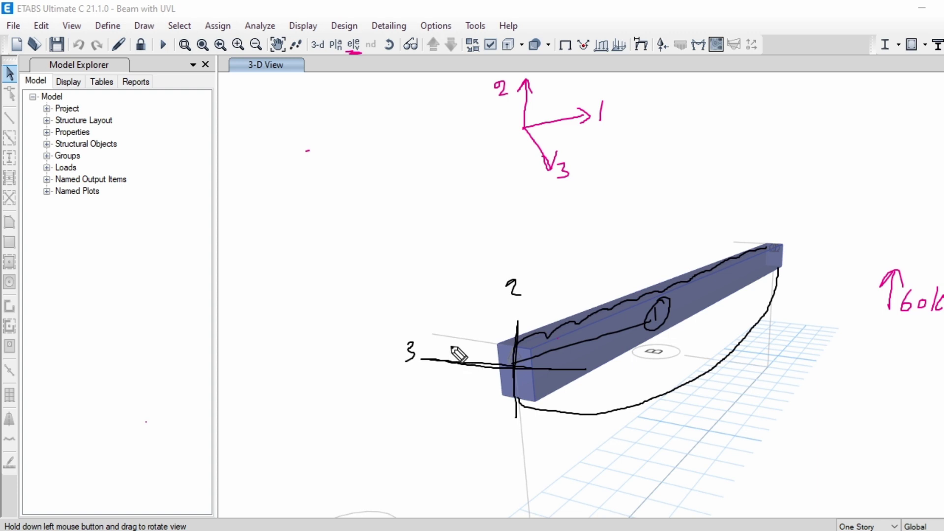
Erase the black axes, their labels and the sagging curve from the beam, keeping the distributed load along the top.
mouse_move(454, 348)
mouse_down()
mouse_move(455, 364)
mouse_move(484, 351)
mouse_move(489, 371)
mouse_up()
mouse_move(613, 356)
mouse_down()
mouse_move(616, 337)
mouse_move(675, 337)
mouse_move(664, 394)
mouse_move(420, 357)
mouse_up()
drag(480, 315, 530, 276)
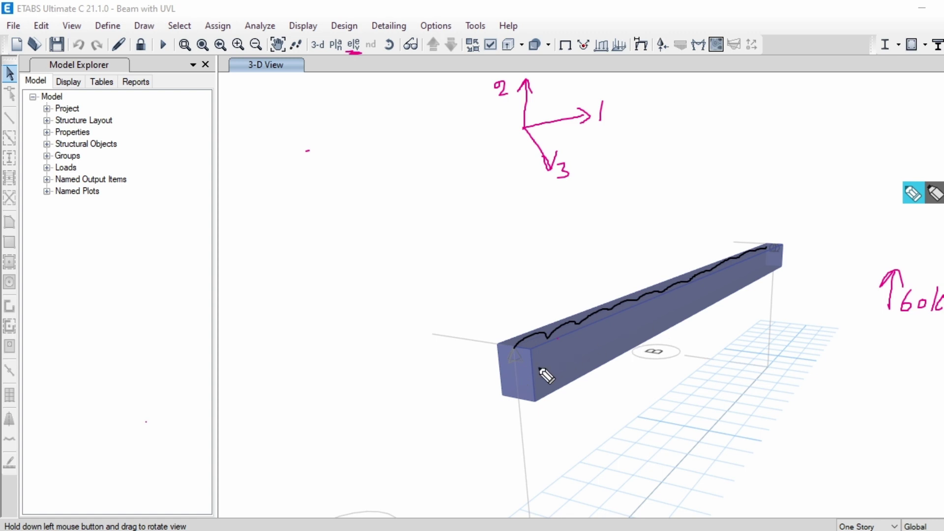
Sketch an axial arrow into the beam's near end, a downward arrow labelled V2-2 and a sideways arrow labelled V3-3.
mouse_move(445, 402)
mouse_down()
mouse_move(514, 375)
mouse_move(508, 383)
mouse_up()
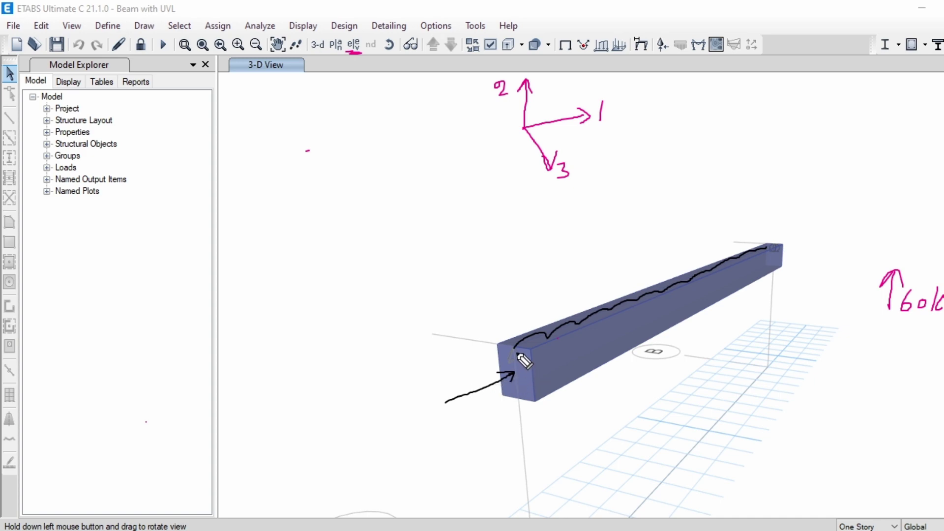
mouse_move(513, 318)
mouse_down()
mouse_move(515, 393)
mouse_move(506, 399)
mouse_move(536, 398)
mouse_move(533, 439)
mouse_move(540, 423)
mouse_up()
drag(543, 429, 564, 442)
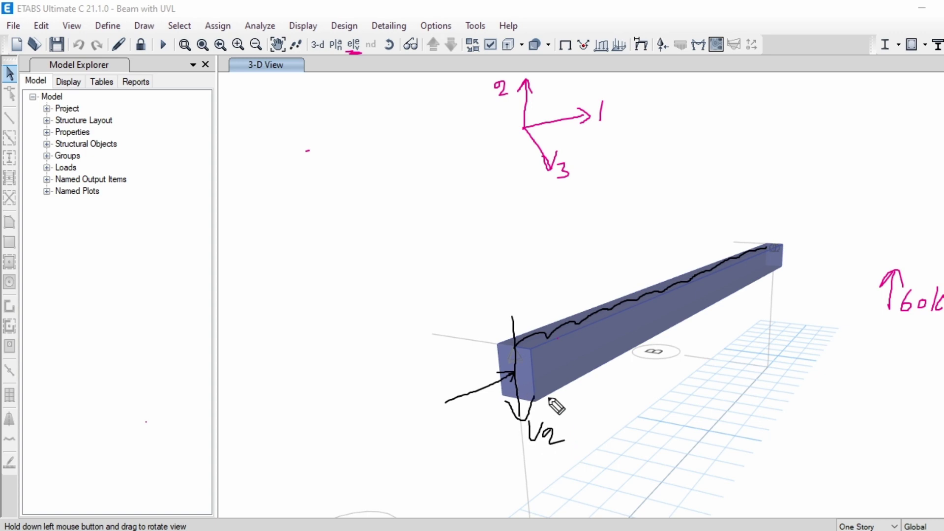
mouse_move(563, 372)
mouse_down()
mouse_move(416, 366)
mouse_move(434, 375)
mouse_up()
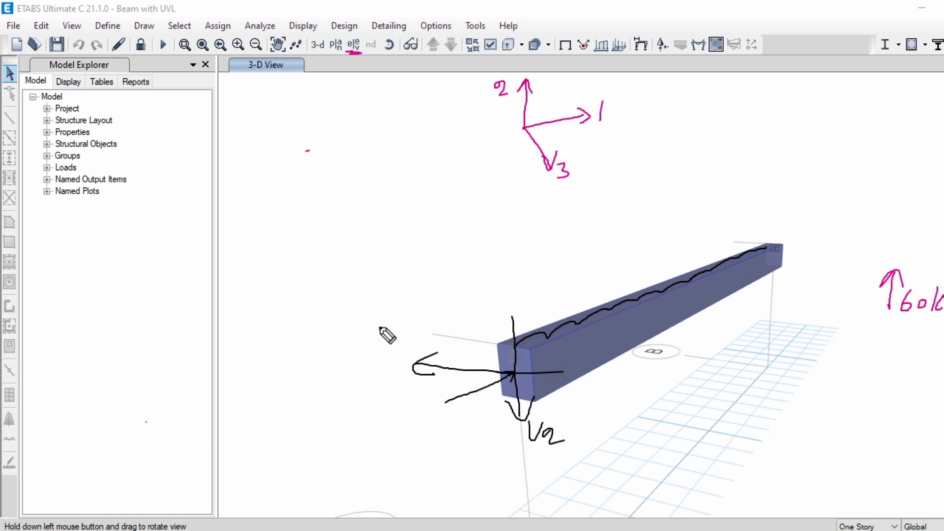
mouse_move(379, 328)
mouse_down()
mouse_move(393, 330)
mouse_move(404, 355)
mouse_move(437, 334)
mouse_move(455, 350)
mouse_up()
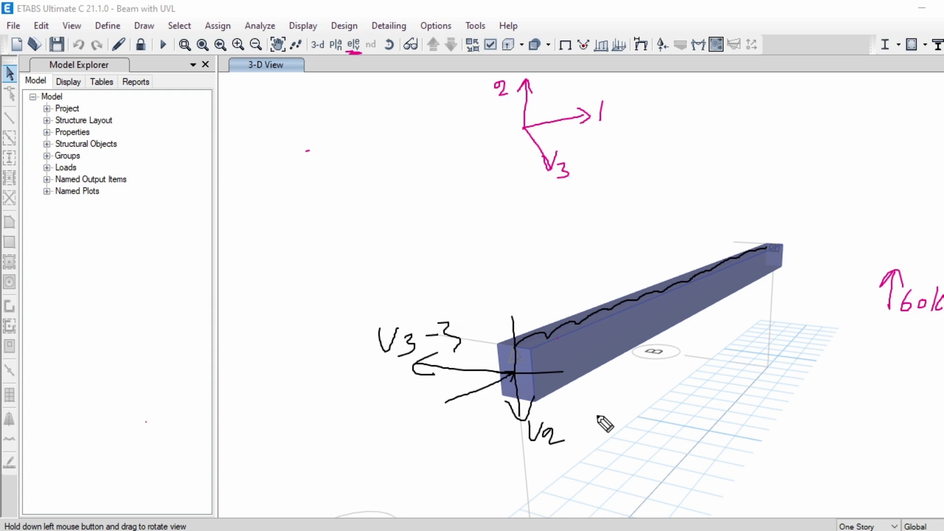
drag(563, 432, 576, 429)
drag(579, 420, 600, 433)
Review the components in the member force diagram settings, close the dialog unapplied, and erase all black ink from the beam.
click(696, 45)
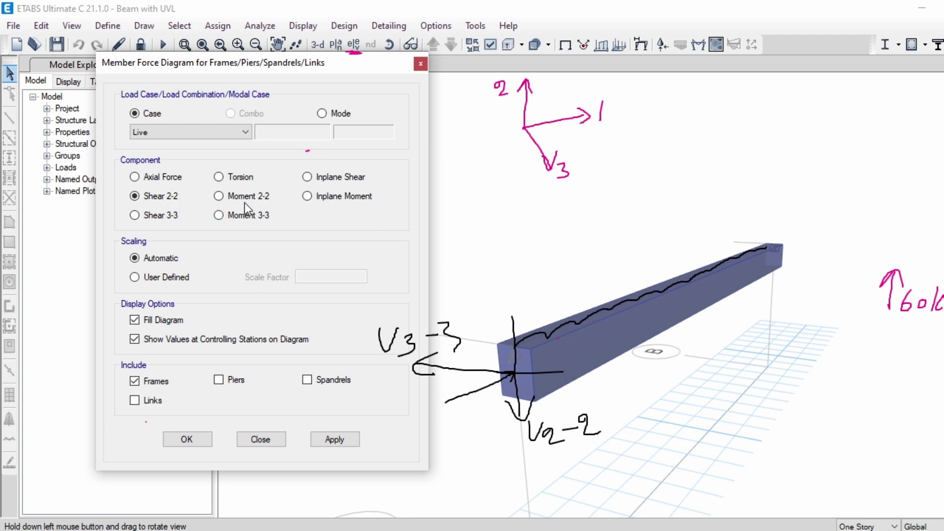
click(420, 64)
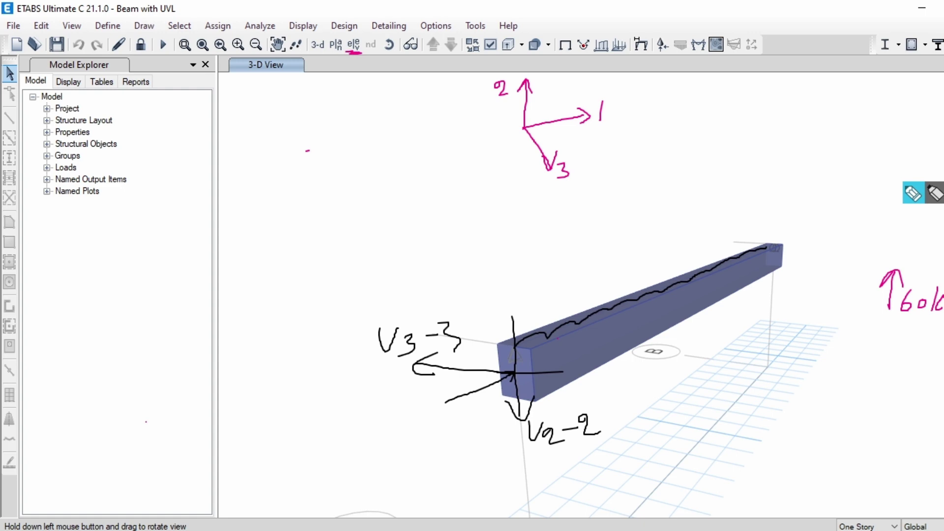
click(912, 192)
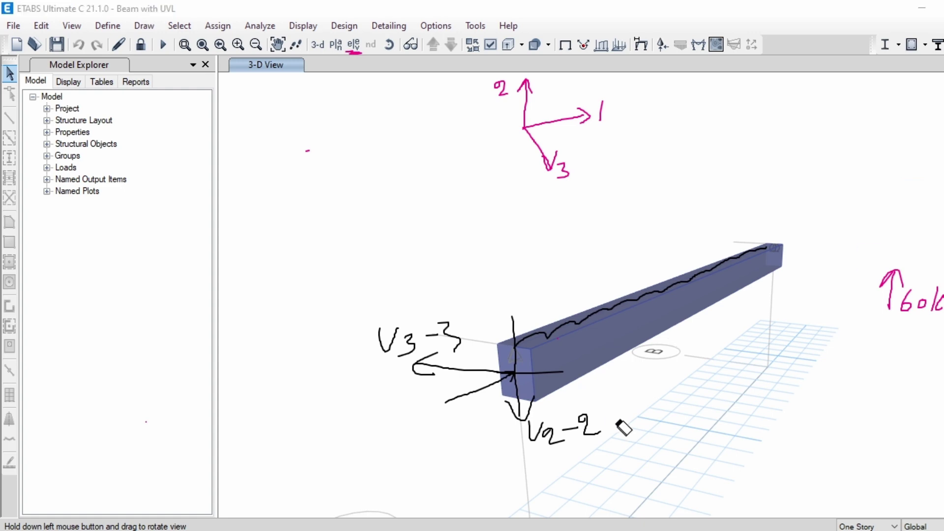
mouse_move(624, 428)
mouse_down()
mouse_move(516, 375)
mouse_move(565, 436)
mouse_move(440, 331)
mouse_move(516, 344)
mouse_up()
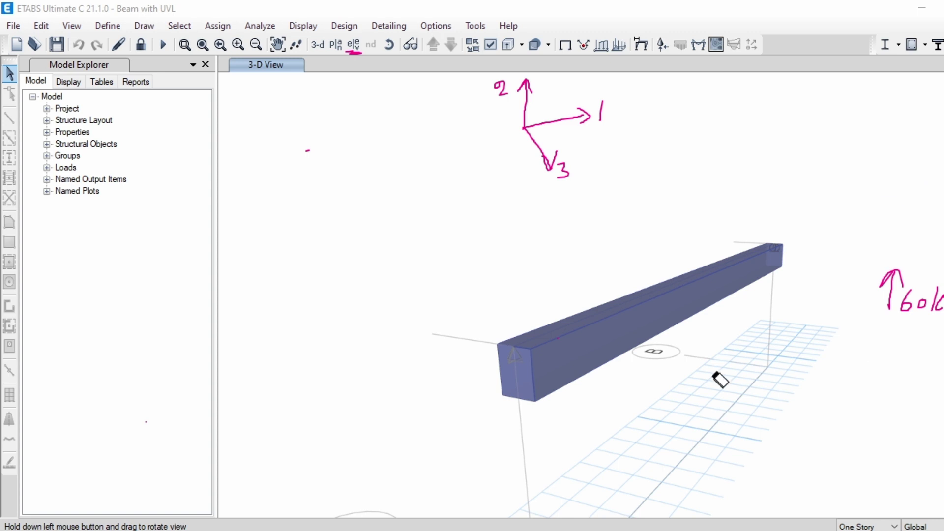
Sketch in magenta a distributed load along part of the beam's top, short ticks on its side face and lateral load lines against it.
mouse_move(940, 201)
drag(520, 347, 627, 304)
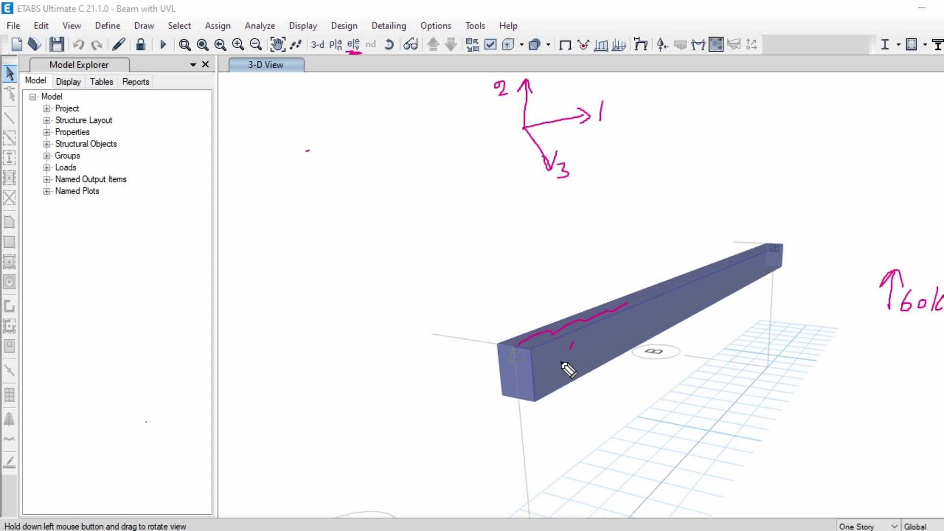
drag(560, 364, 571, 344)
drag(590, 356, 644, 320)
drag(661, 321, 670, 309)
drag(770, 311, 720, 280)
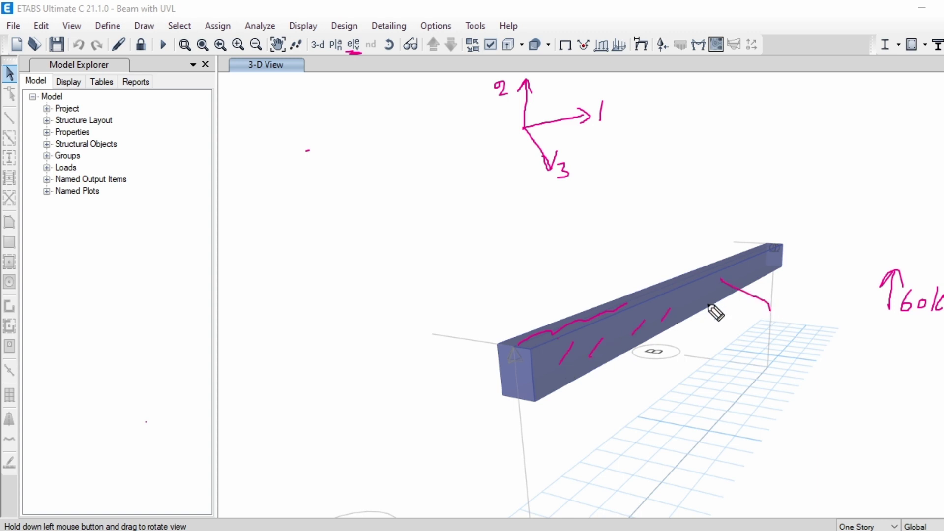
drag(744, 319, 706, 293)
drag(711, 345, 660, 316)
drag(664, 368, 611, 339)
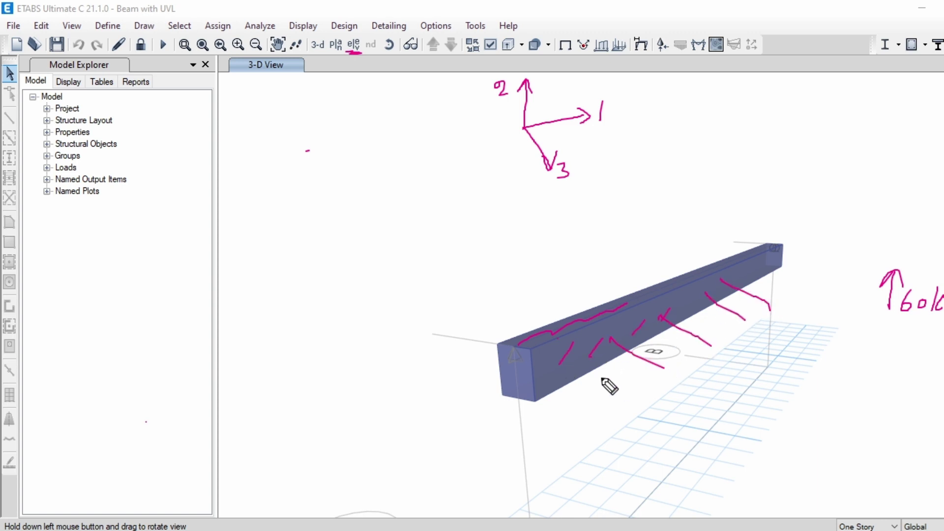
drag(619, 382, 585, 369)
Sketch a curve bowing above the beam, erase it, and redraw it along the laterally loaded side face to the far end.
mouse_move(516, 378)
mouse_down()
mouse_move(493, 374)
mouse_move(587, 273)
mouse_move(776, 244)
mouse_up()
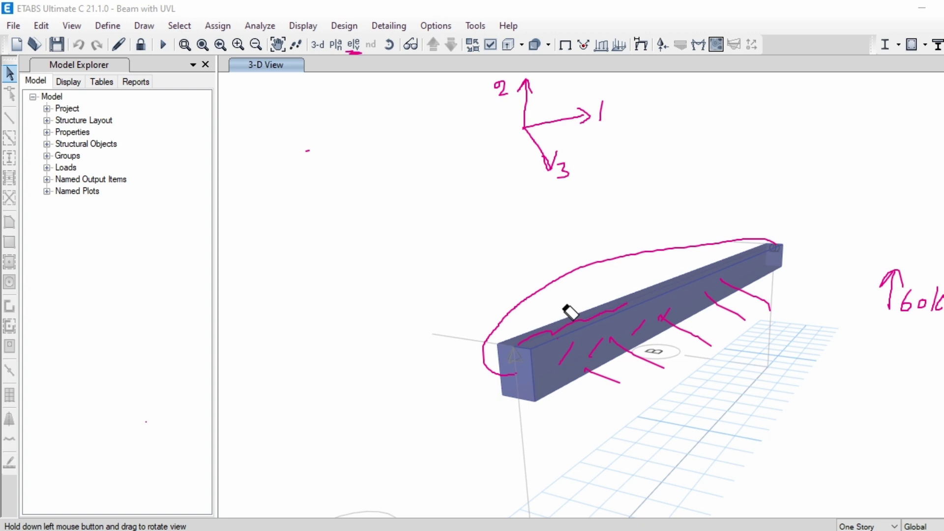
click(566, 268)
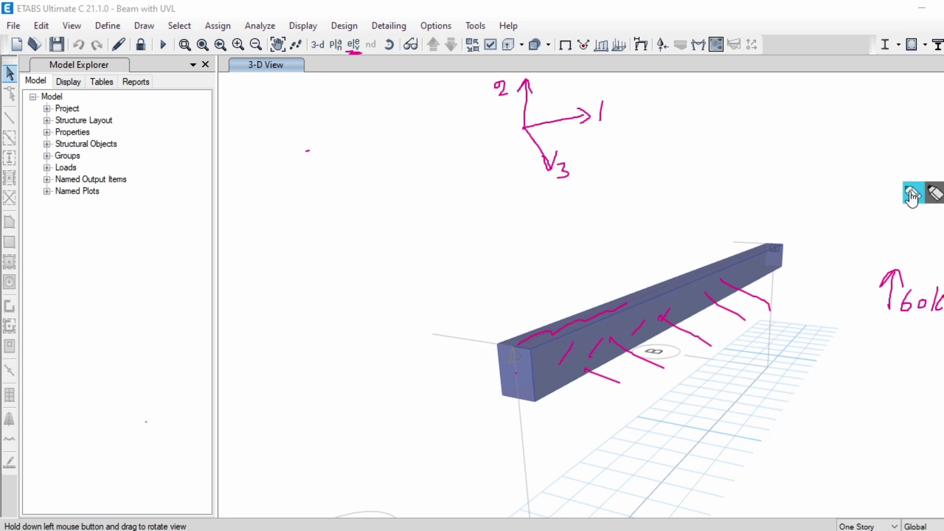
click(911, 195)
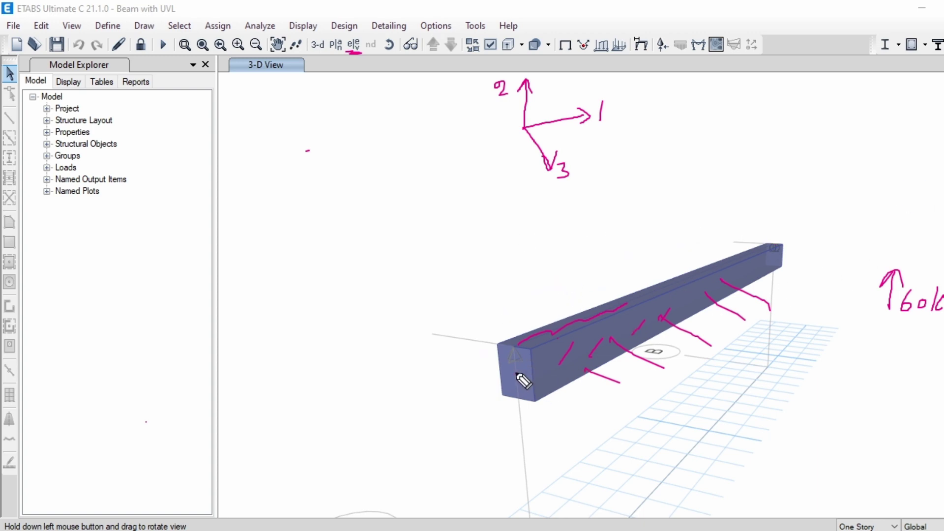
mouse_move(516, 375)
mouse_down()
mouse_move(603, 369)
mouse_move(733, 316)
mouse_move(788, 269)
mouse_move(785, 257)
mouse_up()
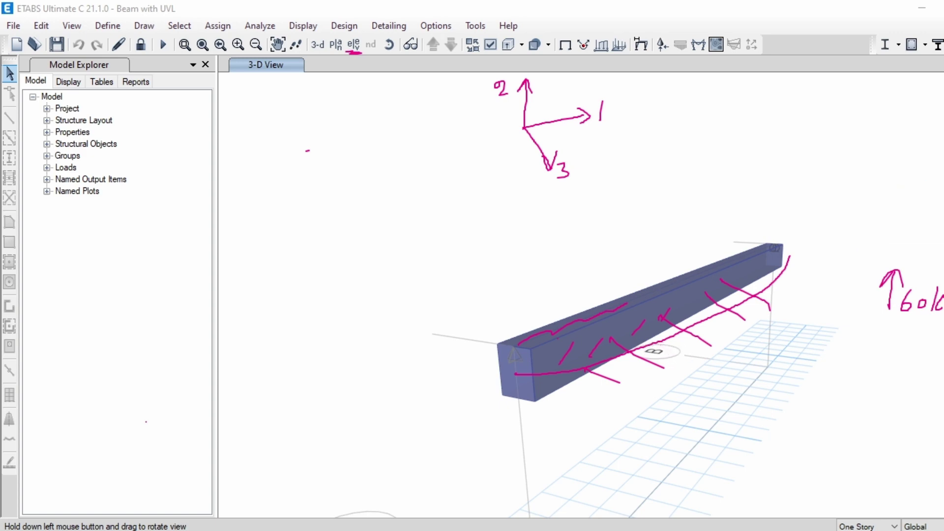
Erase the magenta load and curve ink from the beam, and sketch a line from the near end face beyond the far end.
mouse_move(779, 274)
mouse_down()
mouse_move(617, 364)
mouse_move(595, 333)
mouse_move(631, 339)
mouse_move(627, 352)
mouse_move(581, 362)
mouse_move(692, 344)
mouse_up()
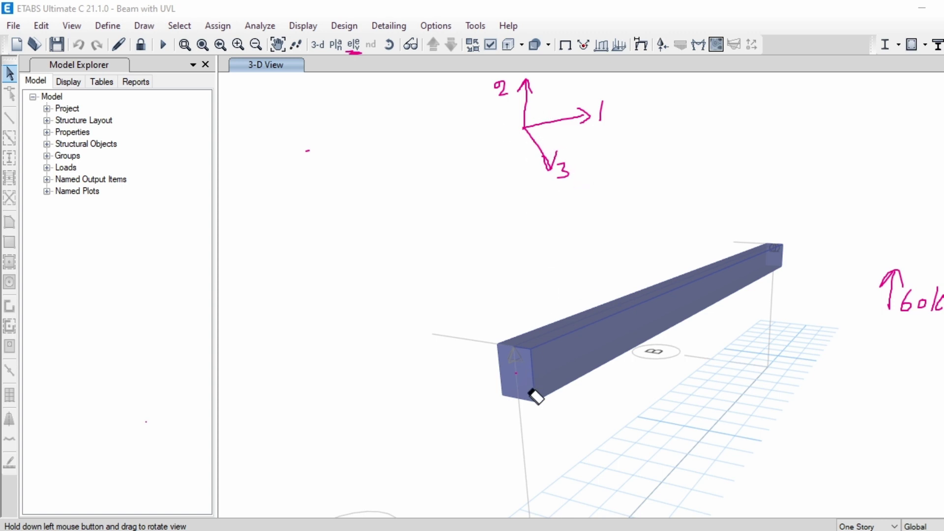
mouse_move(934, 193)
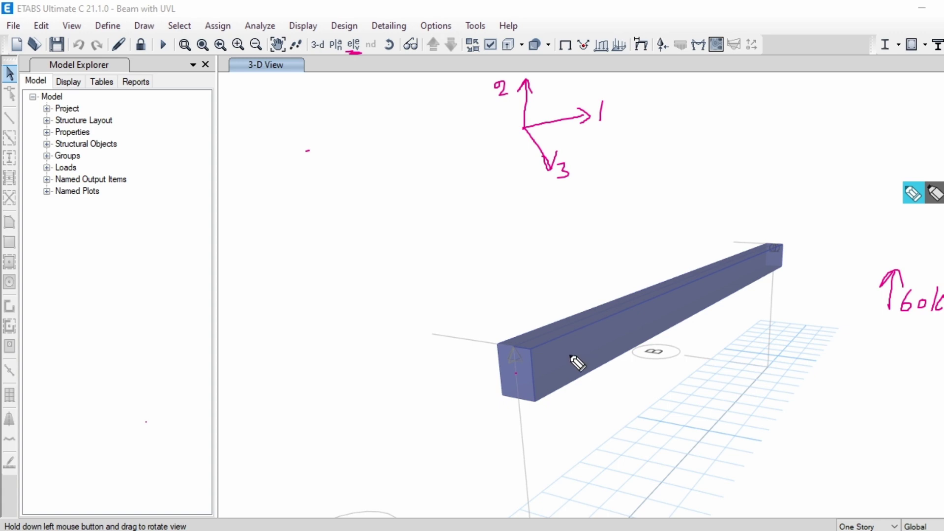
mouse_move(515, 372)
mouse_down()
mouse_move(664, 320)
mouse_move(813, 249)
mouse_up()
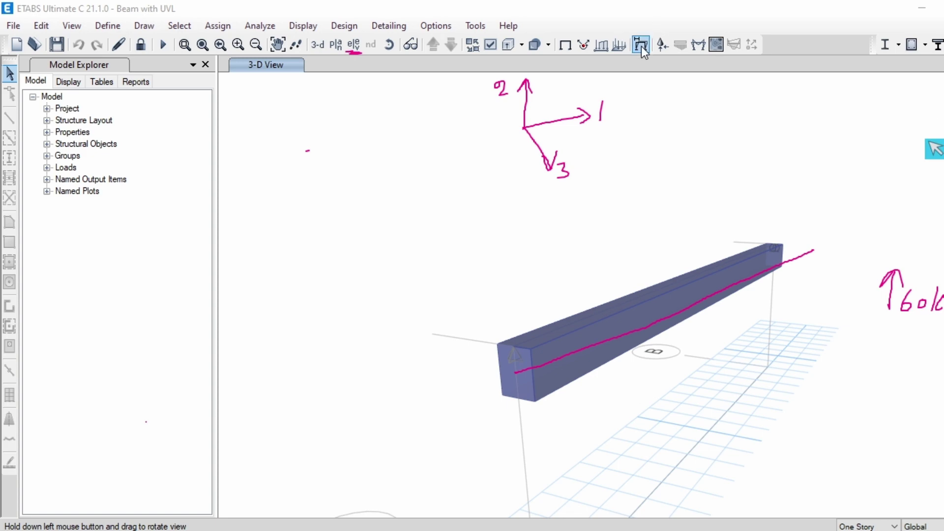
Review the torsion and moment components in the member force diagram settings, and close the dialog without applying it.
click(701, 45)
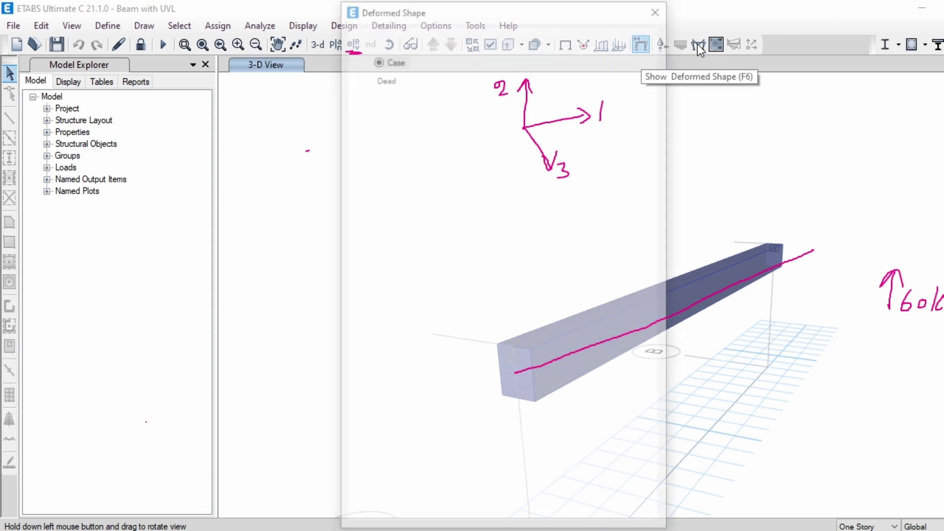
key(Return)
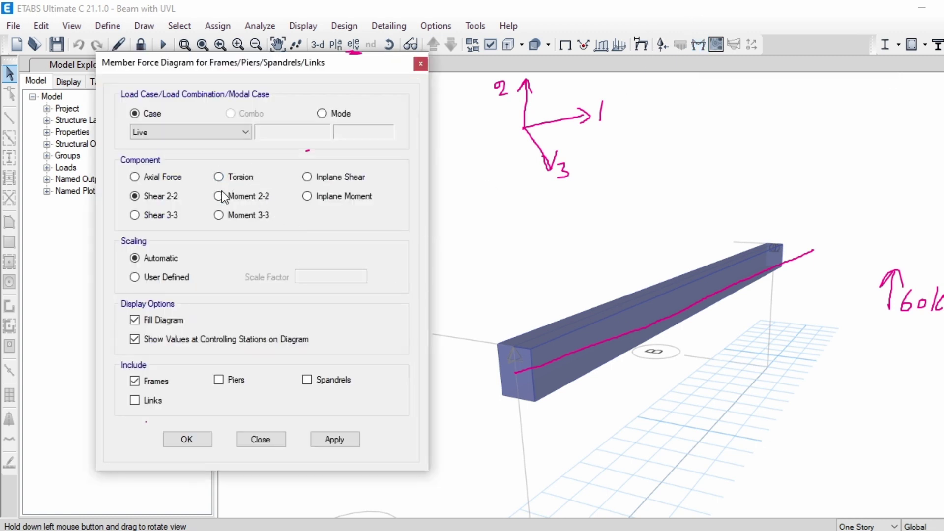
click(421, 64)
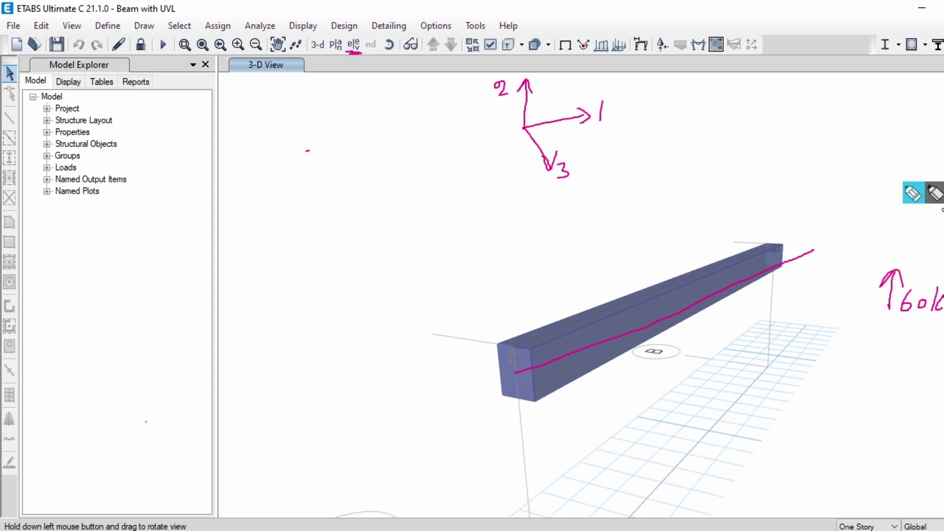
Sketch opposite curved rotation arrows around the beam's two ends and label each with a T.
click(913, 194)
mouse_move(805, 279)
mouse_down()
mouse_move(786, 239)
mouse_move(804, 225)
mouse_up()
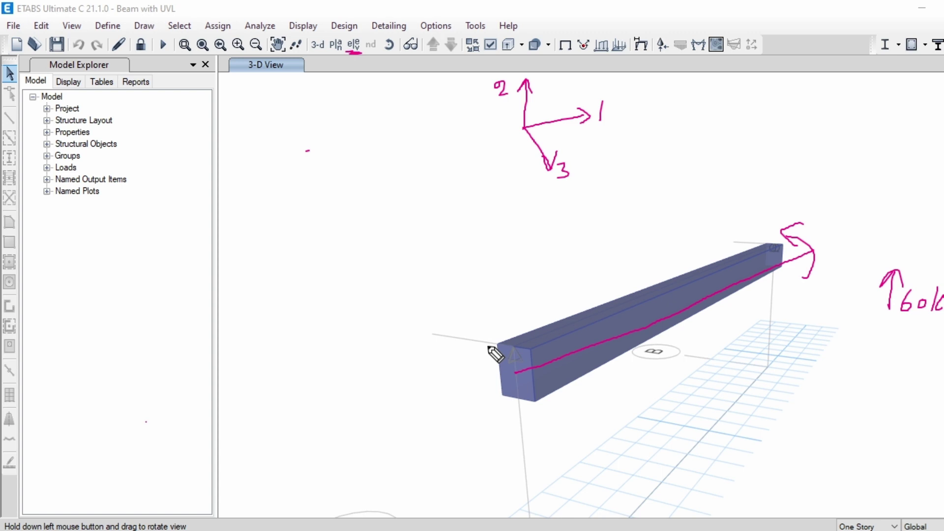
mouse_move(475, 353)
mouse_down()
mouse_move(548, 386)
mouse_move(603, 394)
mouse_up()
drag(586, 397, 589, 427)
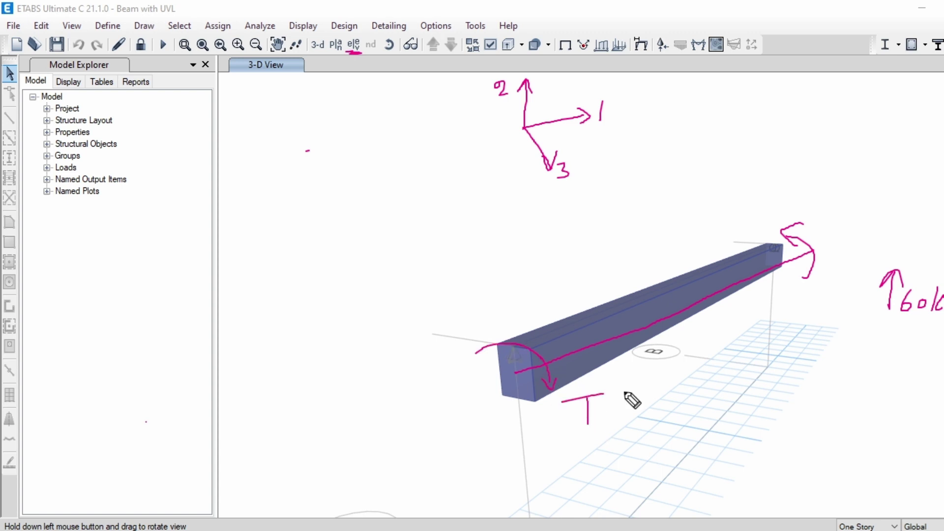
drag(807, 220, 834, 218)
drag(819, 220, 821, 248)
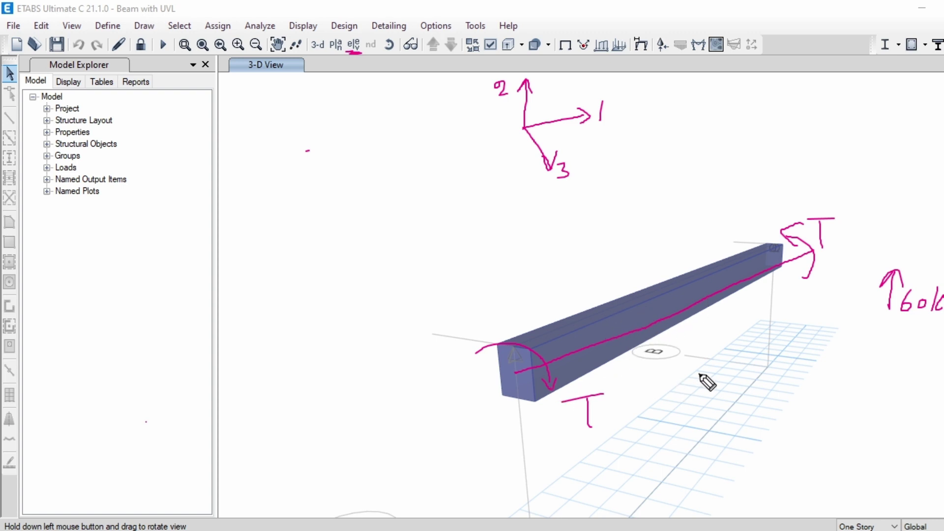
Sketch a double U-shaped curve and a set of slanted bar lines with a curved rotation stroke beside the beam.
mouse_move(699, 372)
mouse_down()
mouse_move(746, 364)
mouse_move(695, 392)
mouse_move(692, 378)
mouse_up()
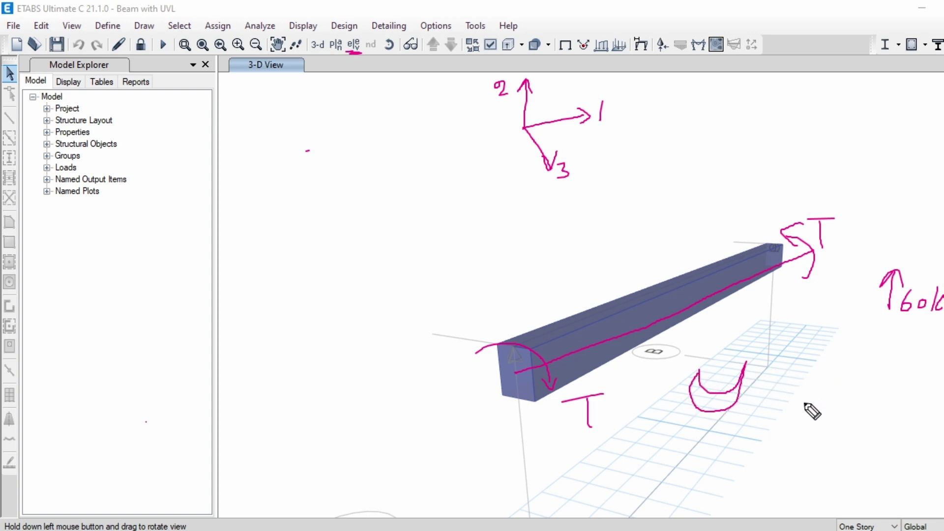
mouse_move(903, 335)
mouse_down()
mouse_move(803, 407)
mouse_move(917, 356)
mouse_up()
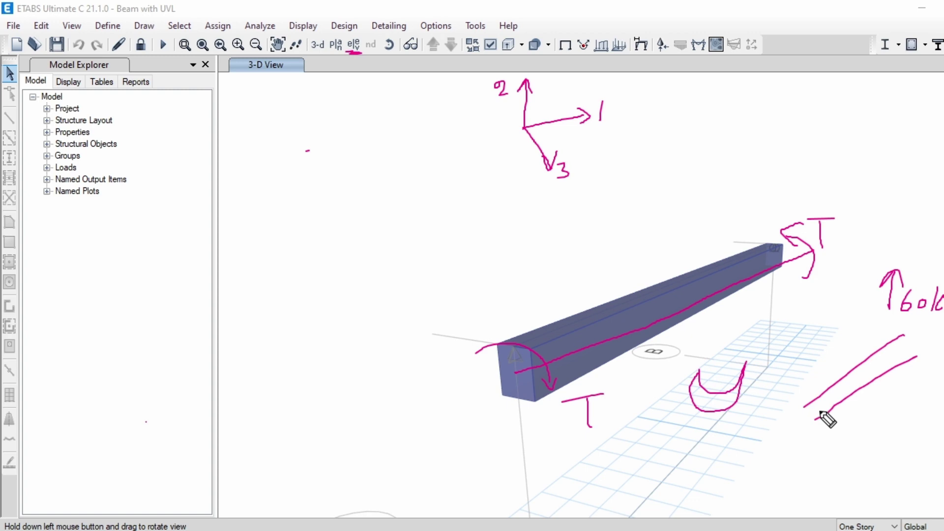
mouse_move(804, 385)
mouse_down()
mouse_move(839, 426)
mouse_move(904, 338)
mouse_up()
drag(821, 421, 902, 337)
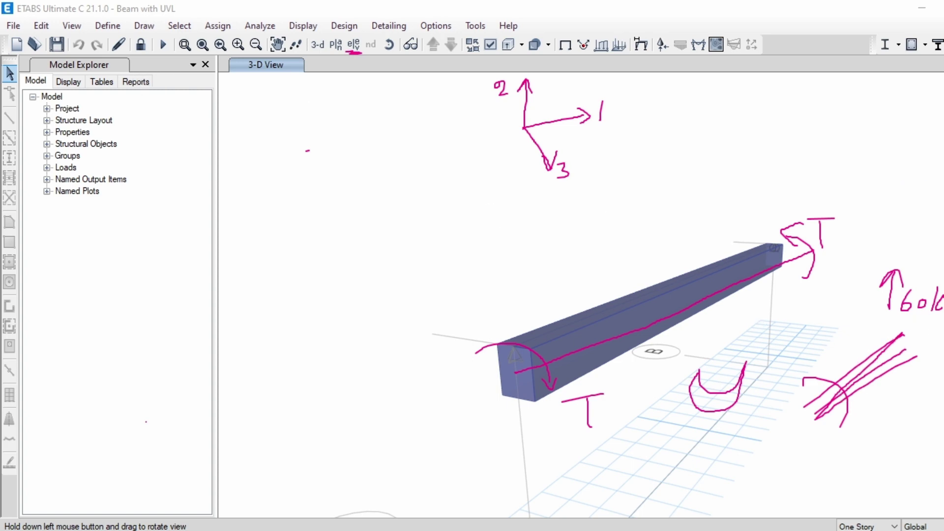
Erase the torsion sketches around the beam and the label 3 from the axis triad.
mouse_move(875, 365)
mouse_down()
mouse_move(705, 396)
mouse_move(868, 405)
mouse_move(580, 412)
mouse_move(797, 227)
mouse_move(583, 179)
mouse_up()
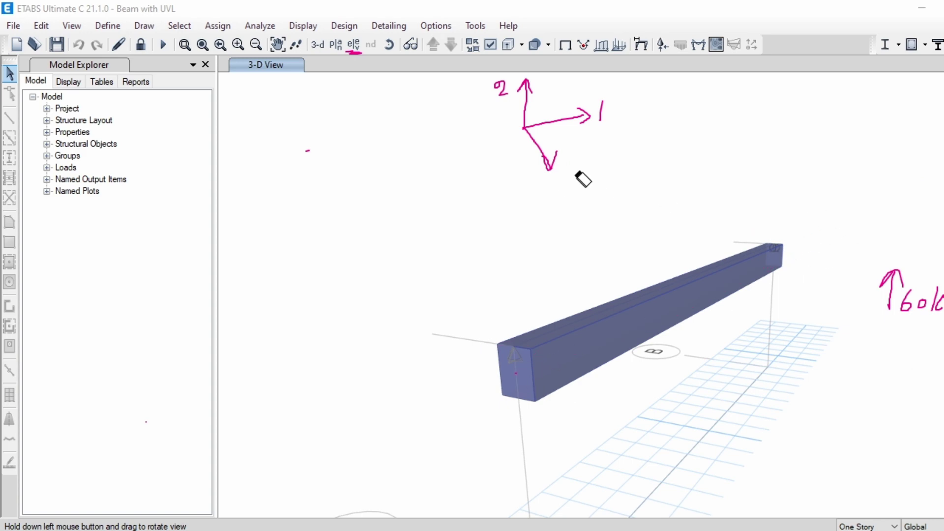